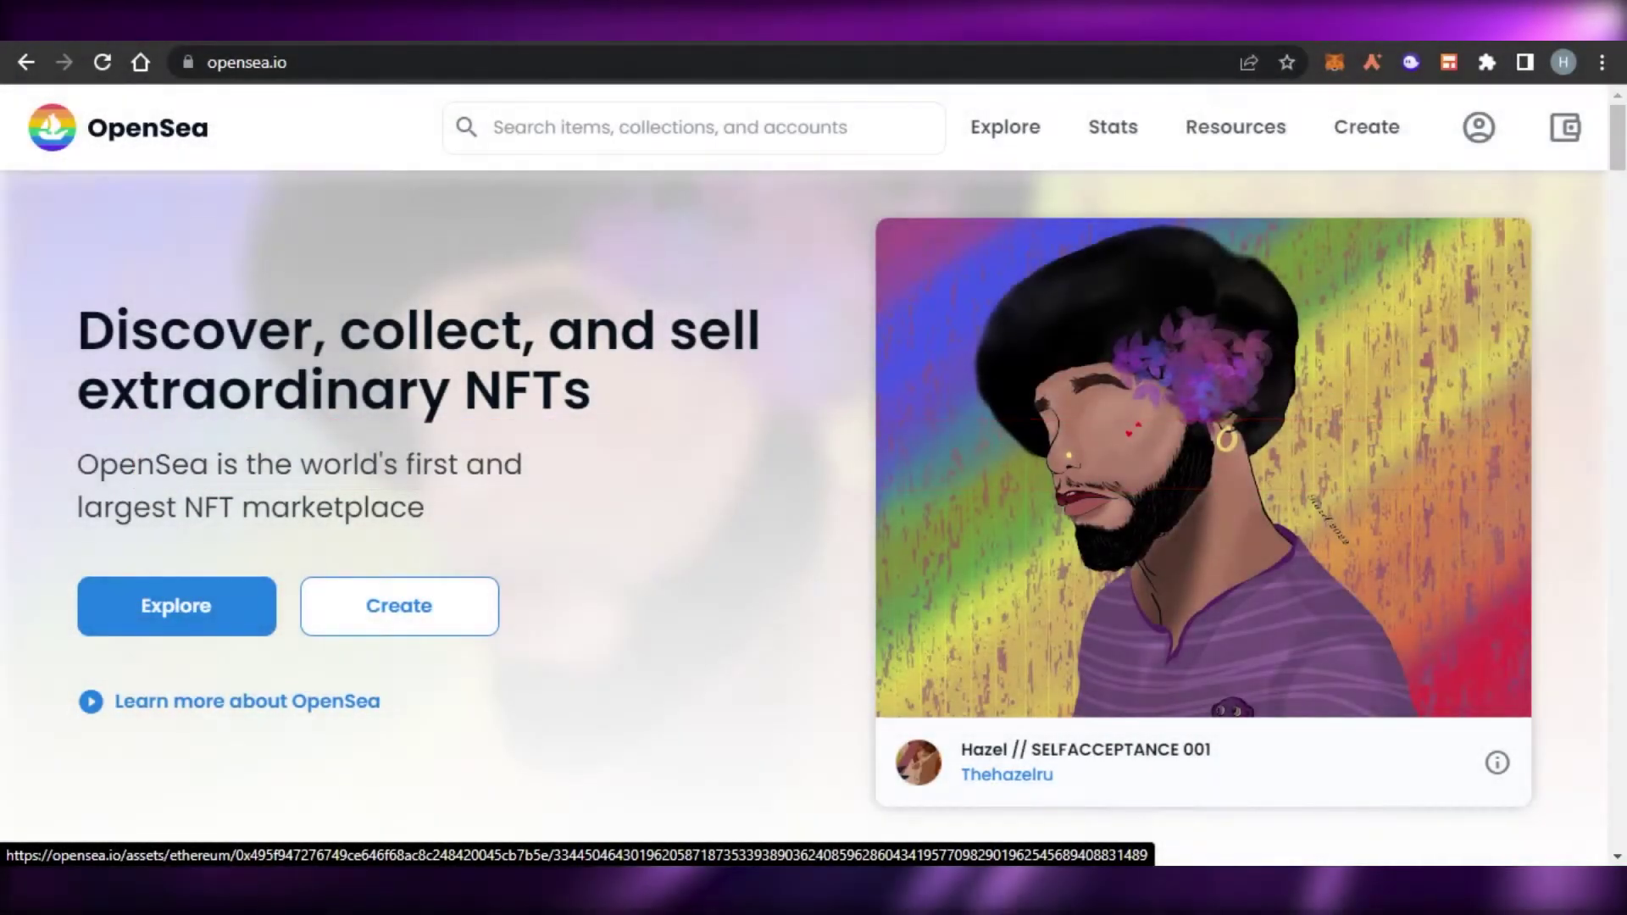
# Step: Scroll through the OpenSea homepage to find the Top collections list
pyautogui.moveTo(1620, 135); pyautogui.dragTo(1619, 311)
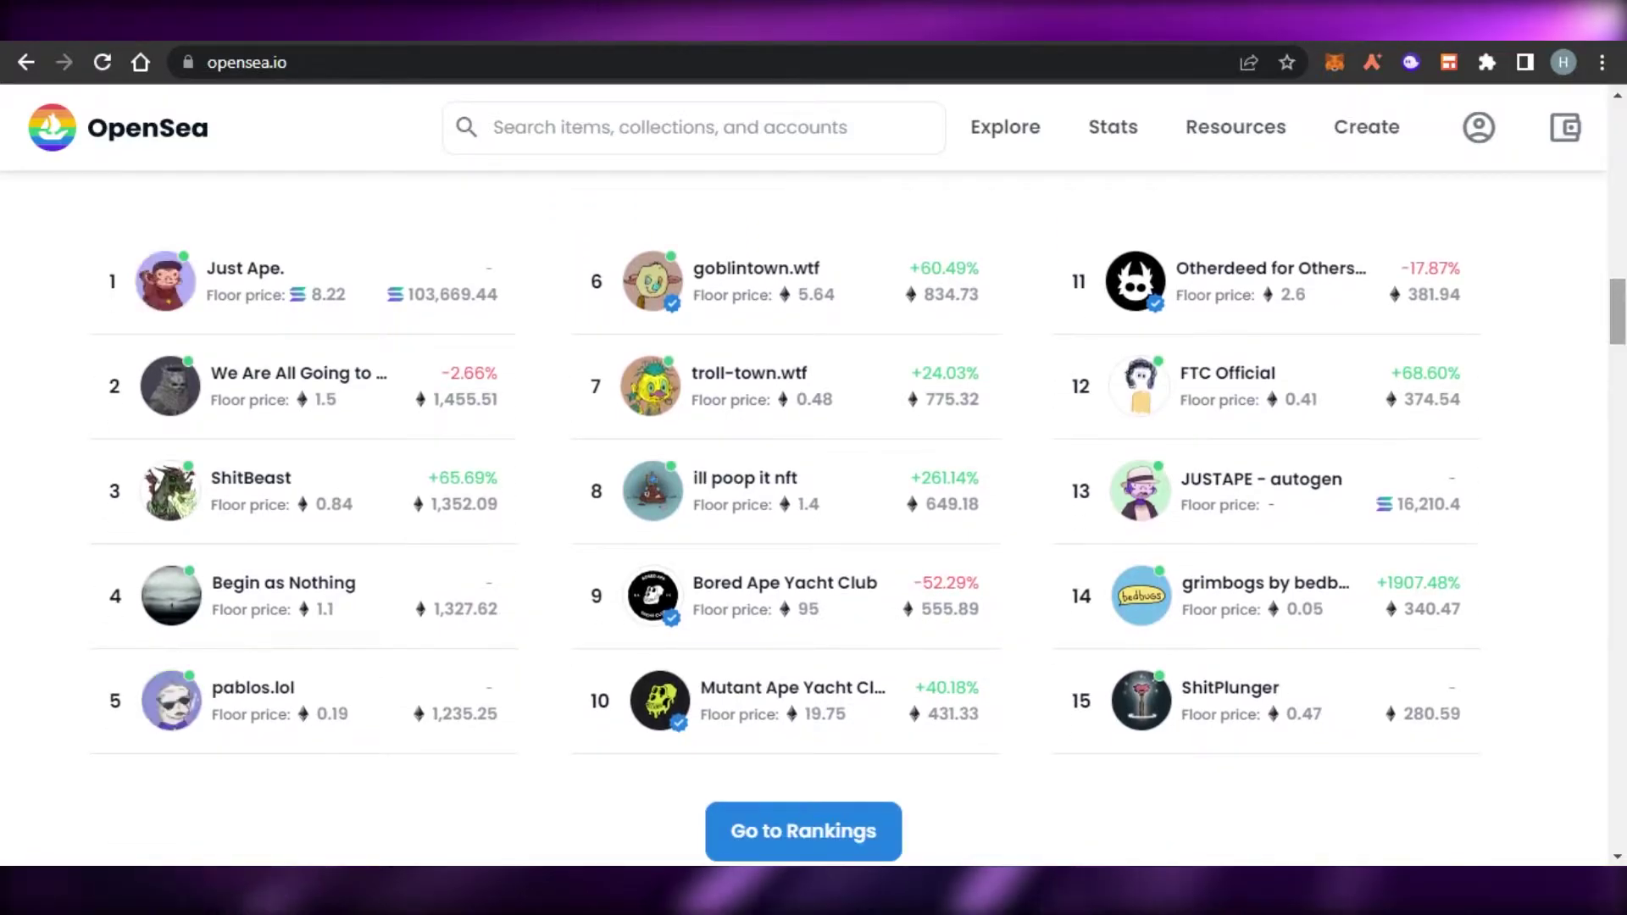
pyautogui.moveTo(1619, 311); pyautogui.dragTo(1620, 136)
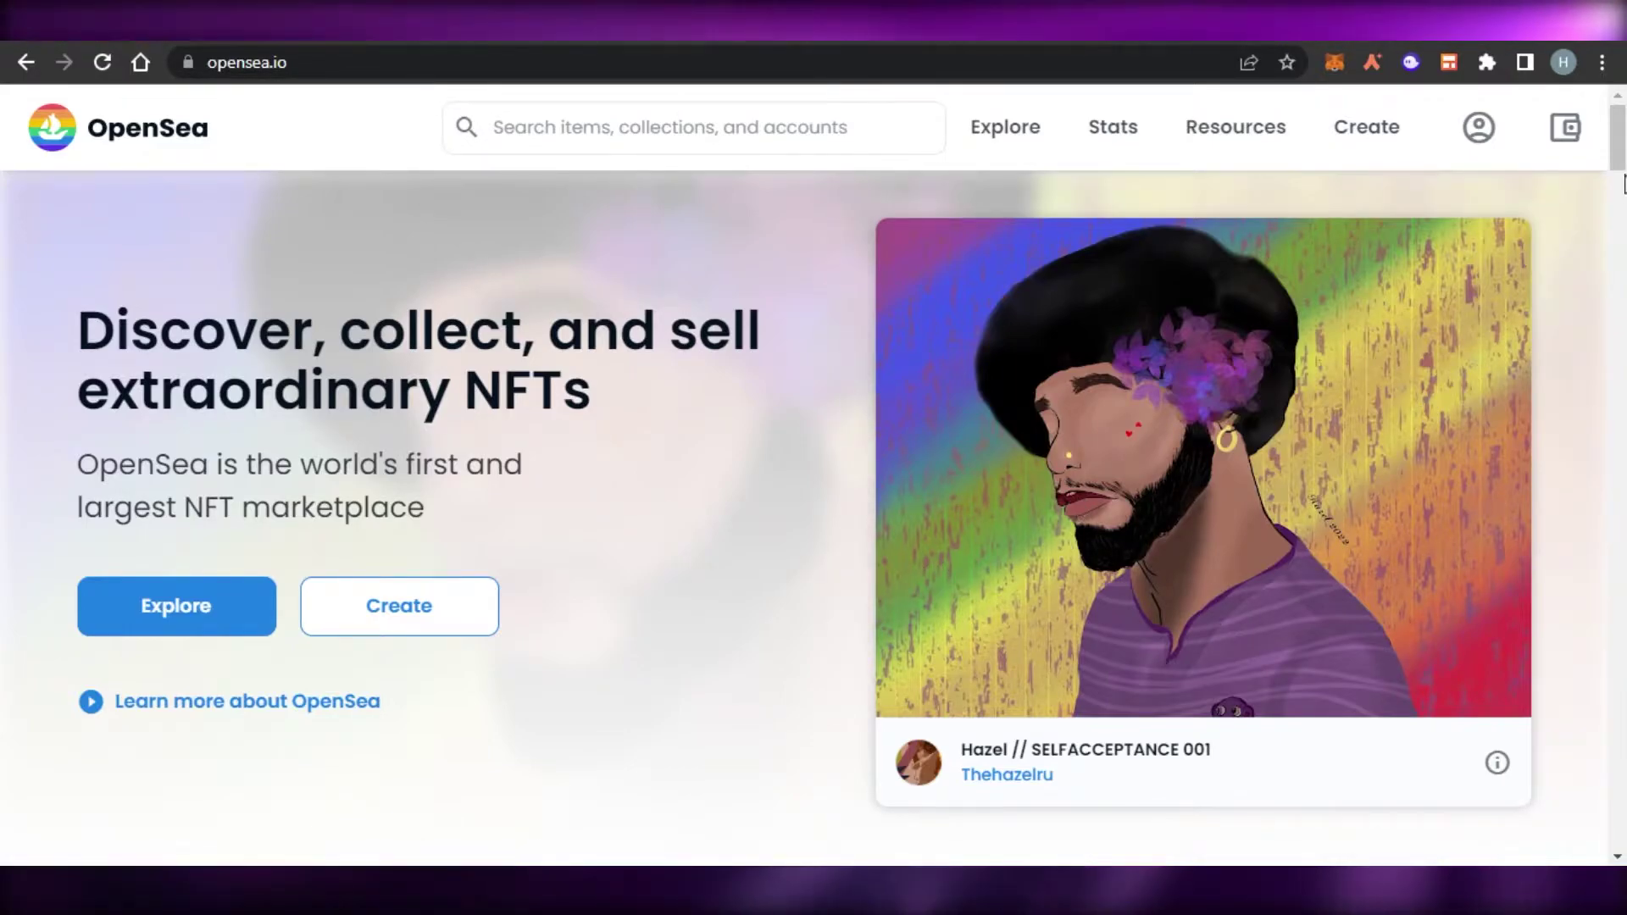
pyautogui.moveTo(1621, 161); pyautogui.dragTo(1620, 364)
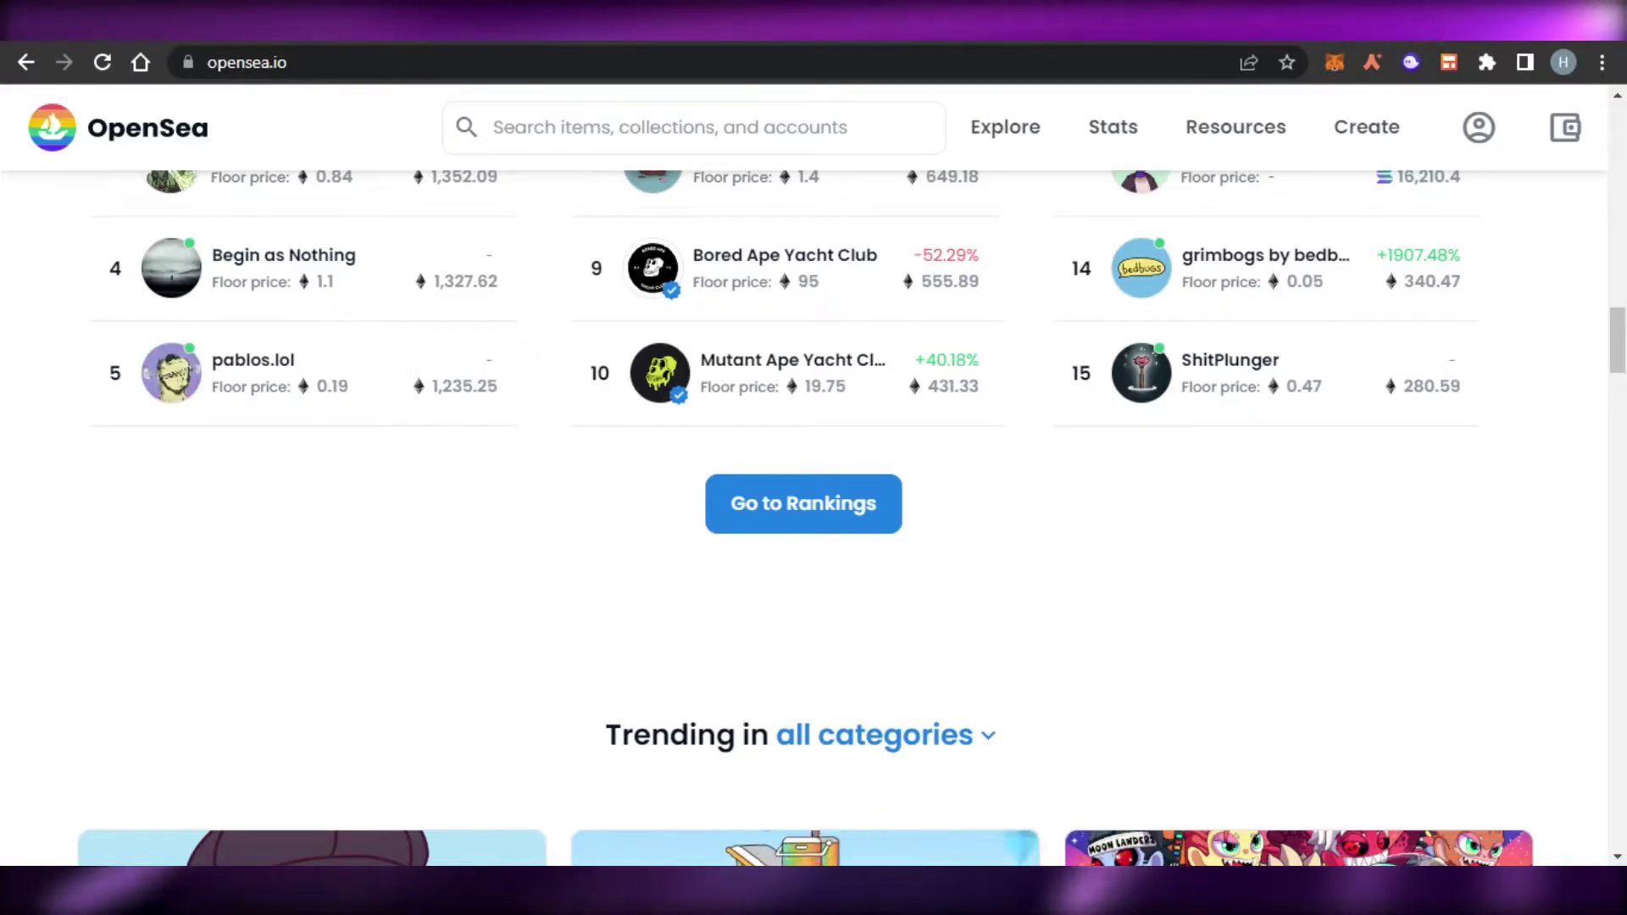
pyautogui.scroll(-15, 803, 475)
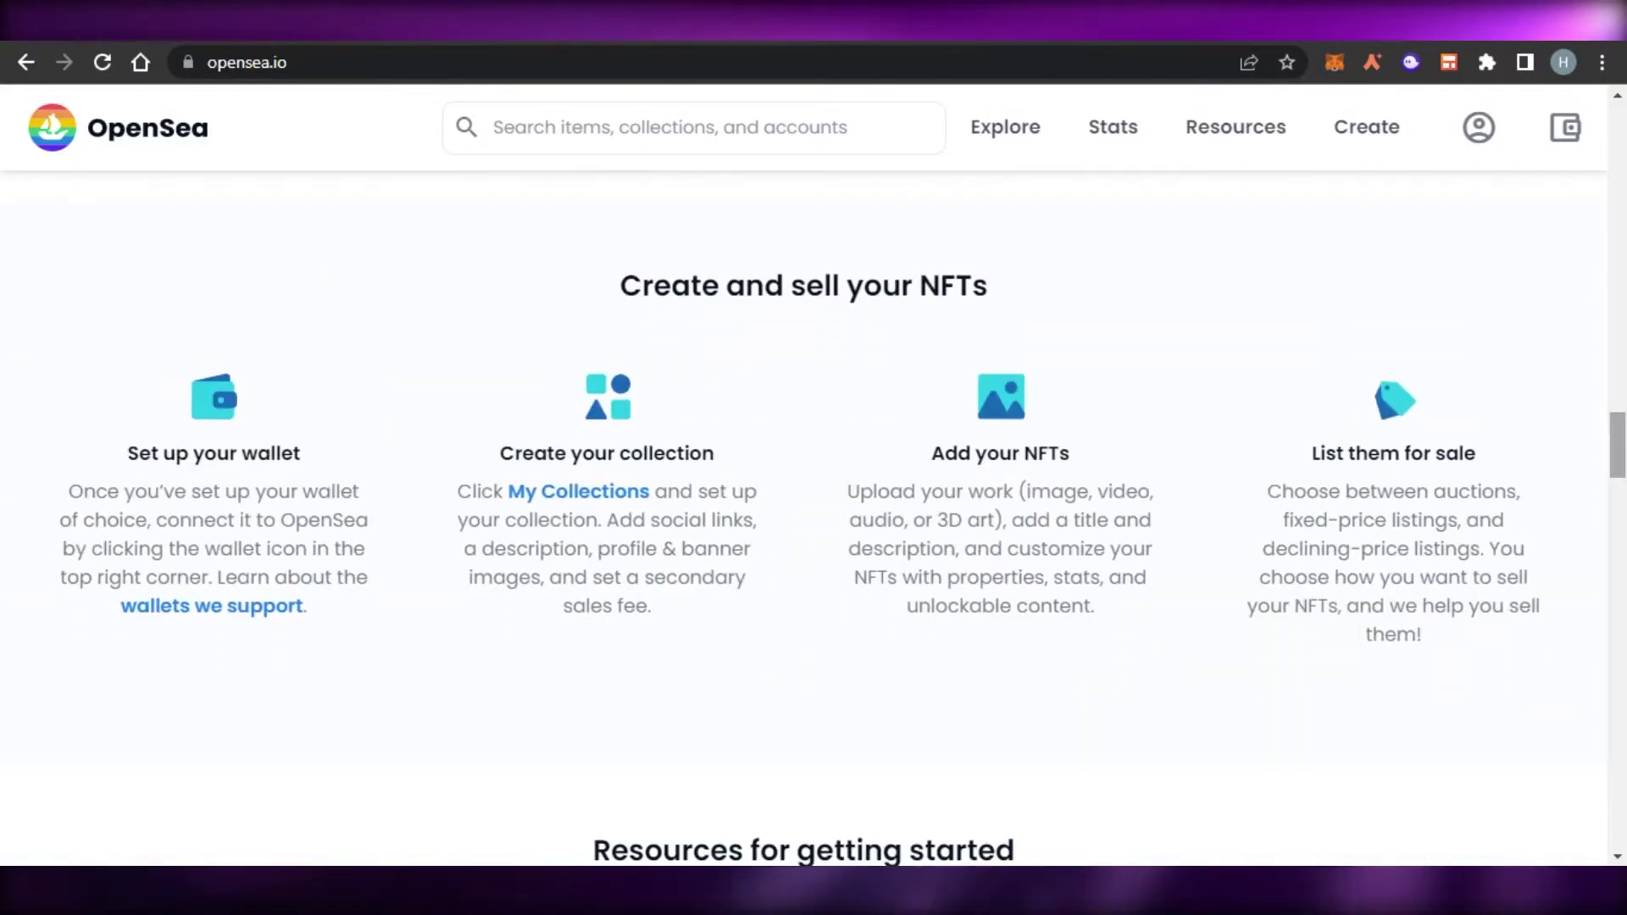
pyautogui.scroll(-16, 803, 474)
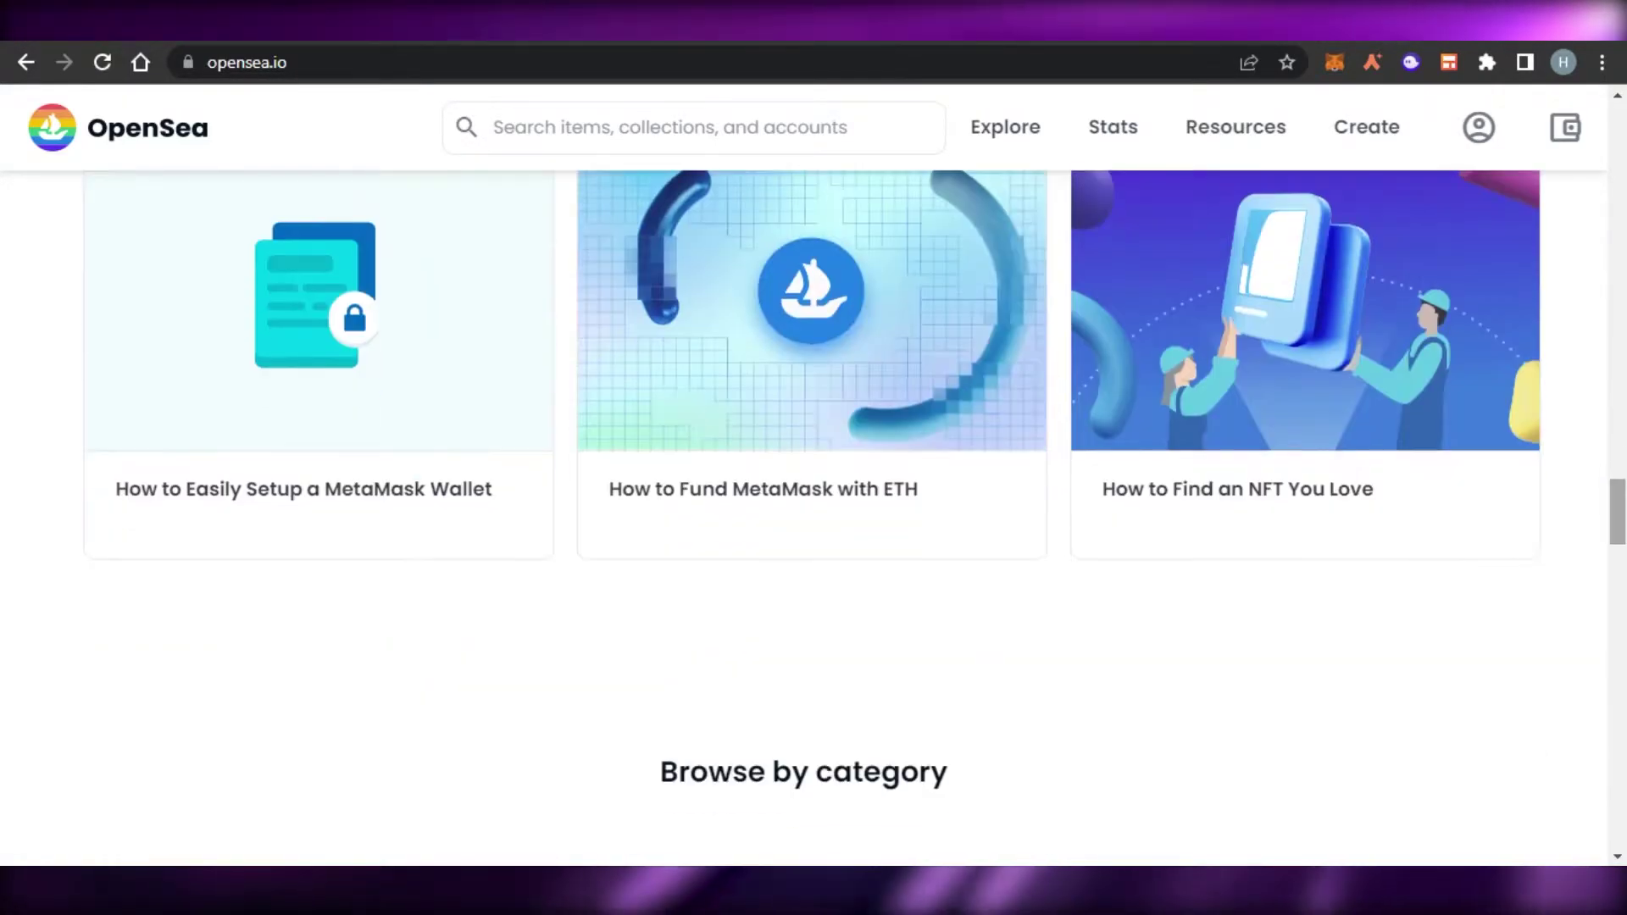
pyautogui.scroll(-9, 803, 475)
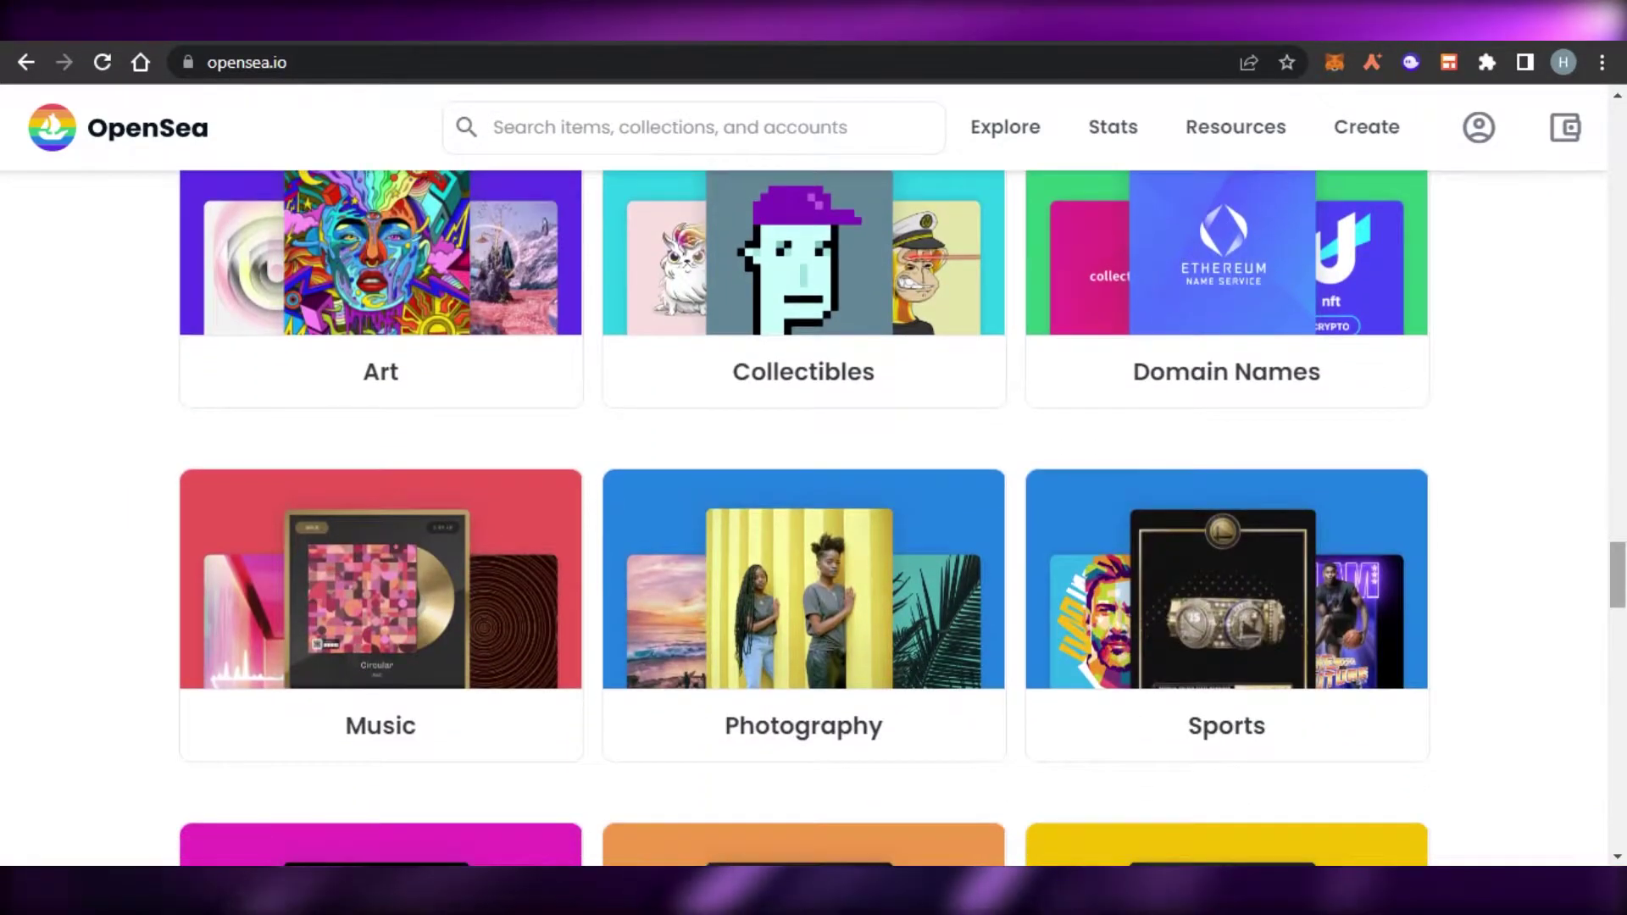
pyautogui.scroll(-2, 803, 475)
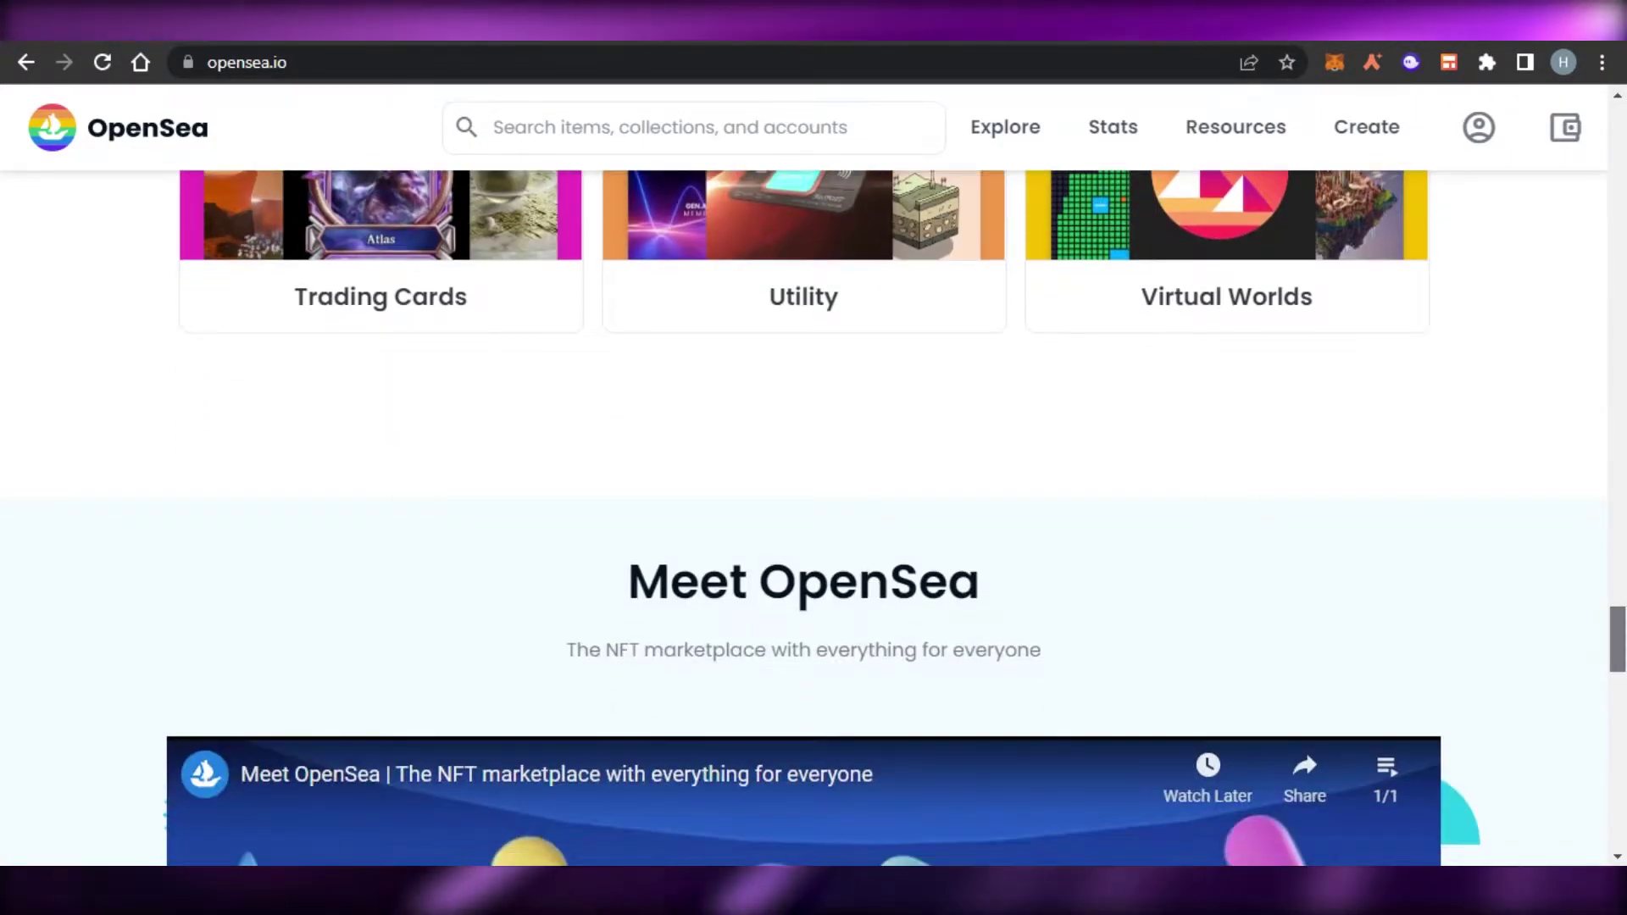
pyautogui.scroll(-4, 803, 475)
pyautogui.scroll(20, 803, 474)
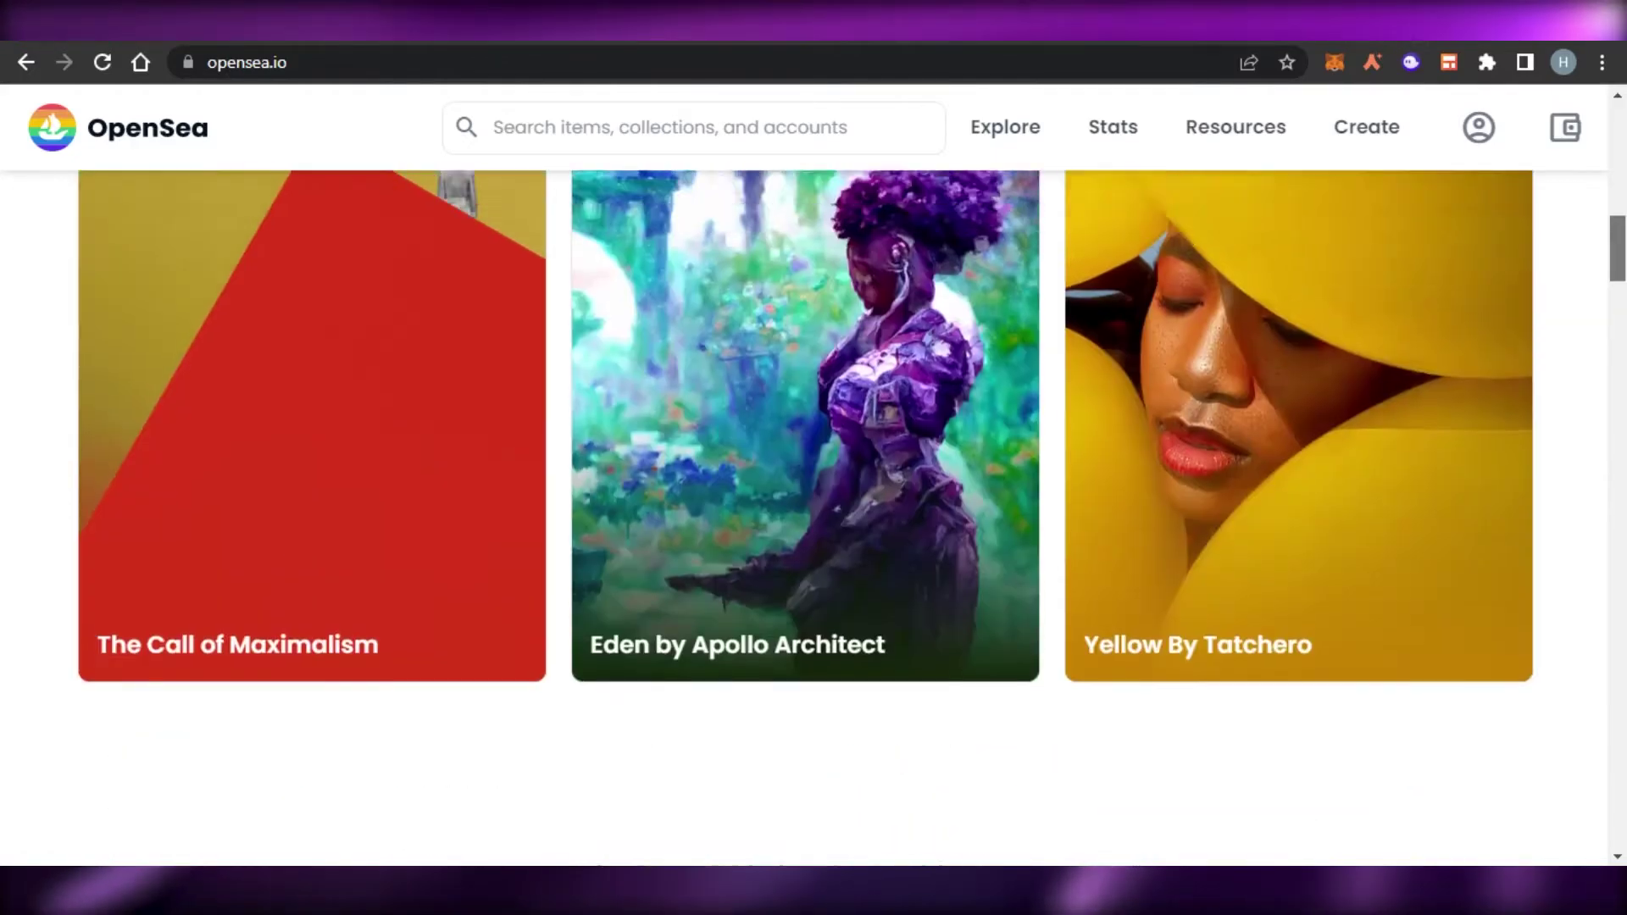
pyautogui.scroll(8, 813, 474)
pyautogui.scroll(4, 814, 475)
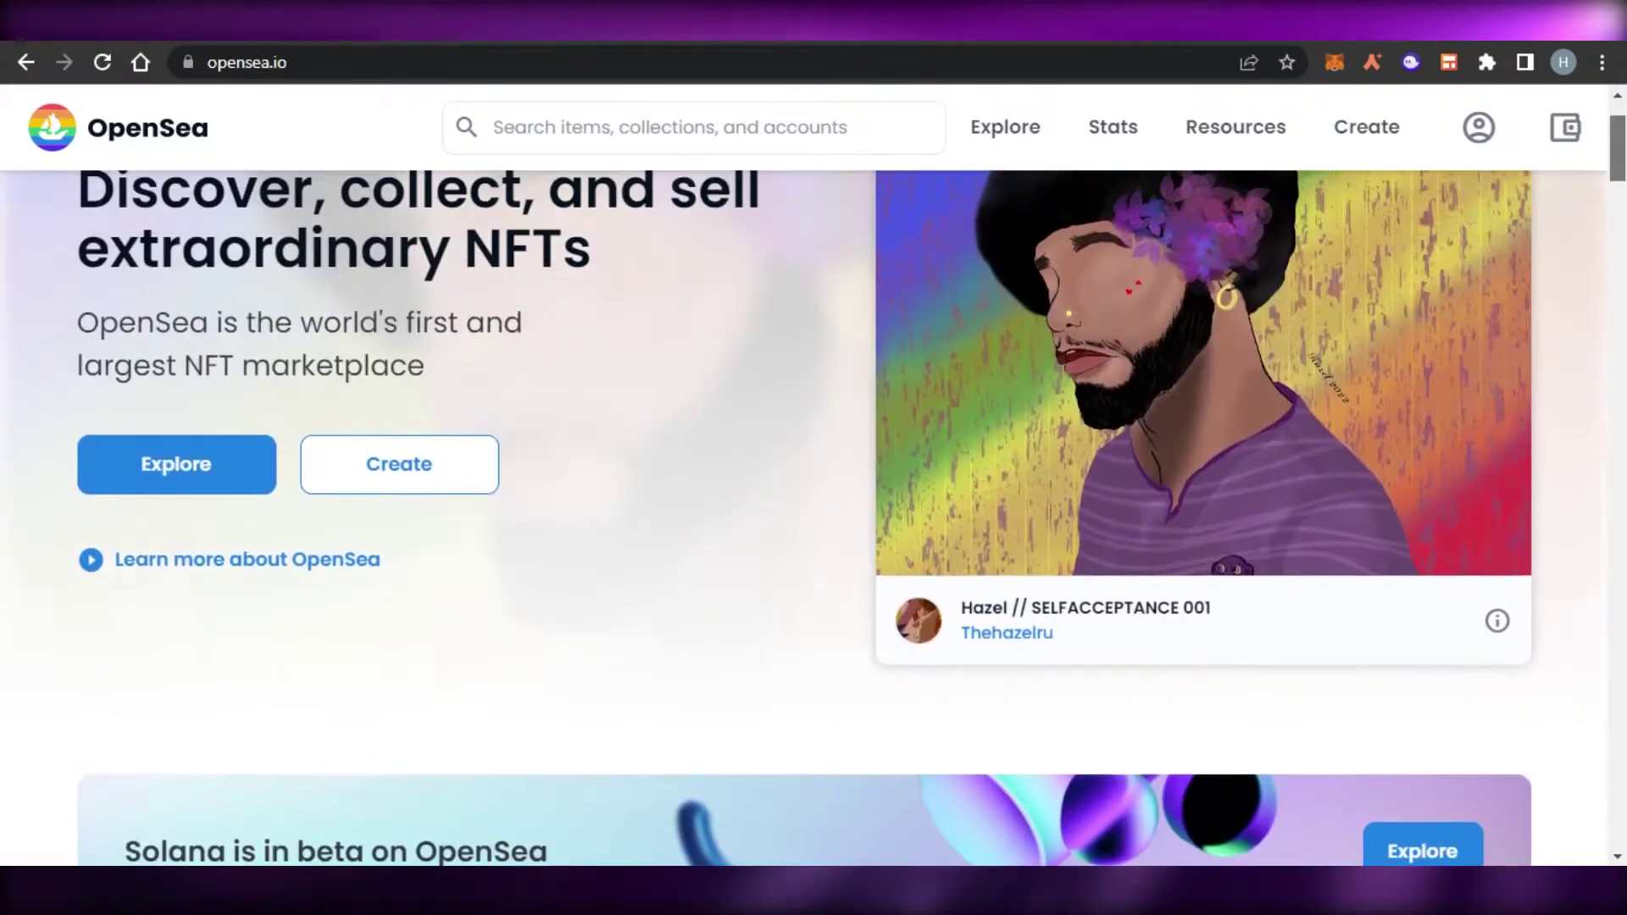
pyautogui.scroll(2, 814, 475)
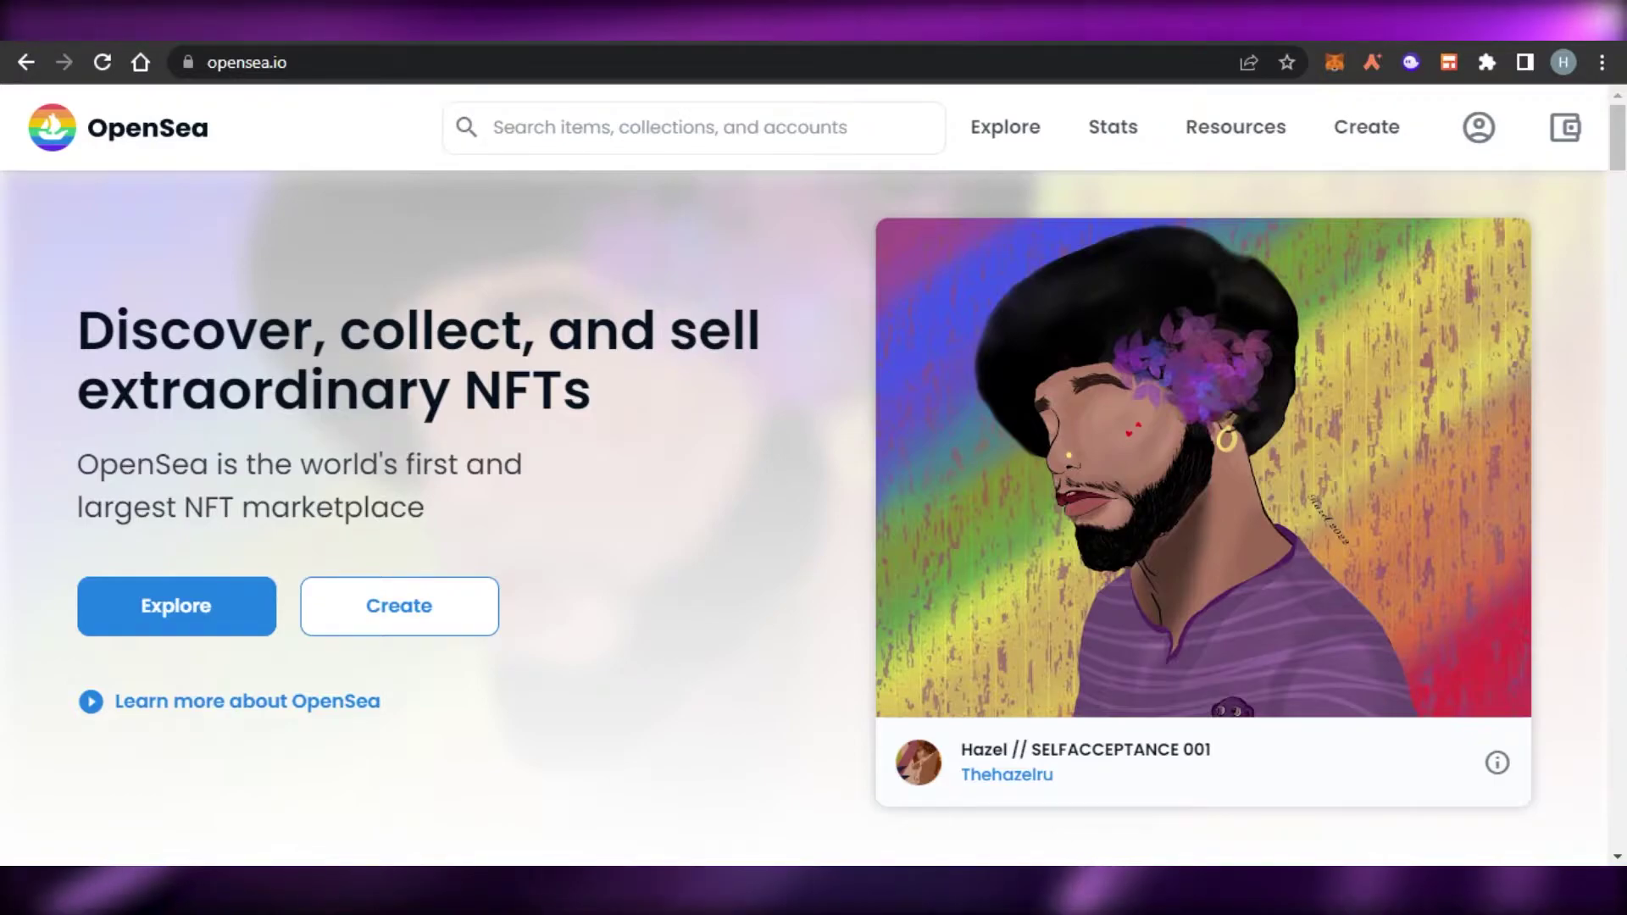
pyautogui.scroll(-10, 1623, 233)
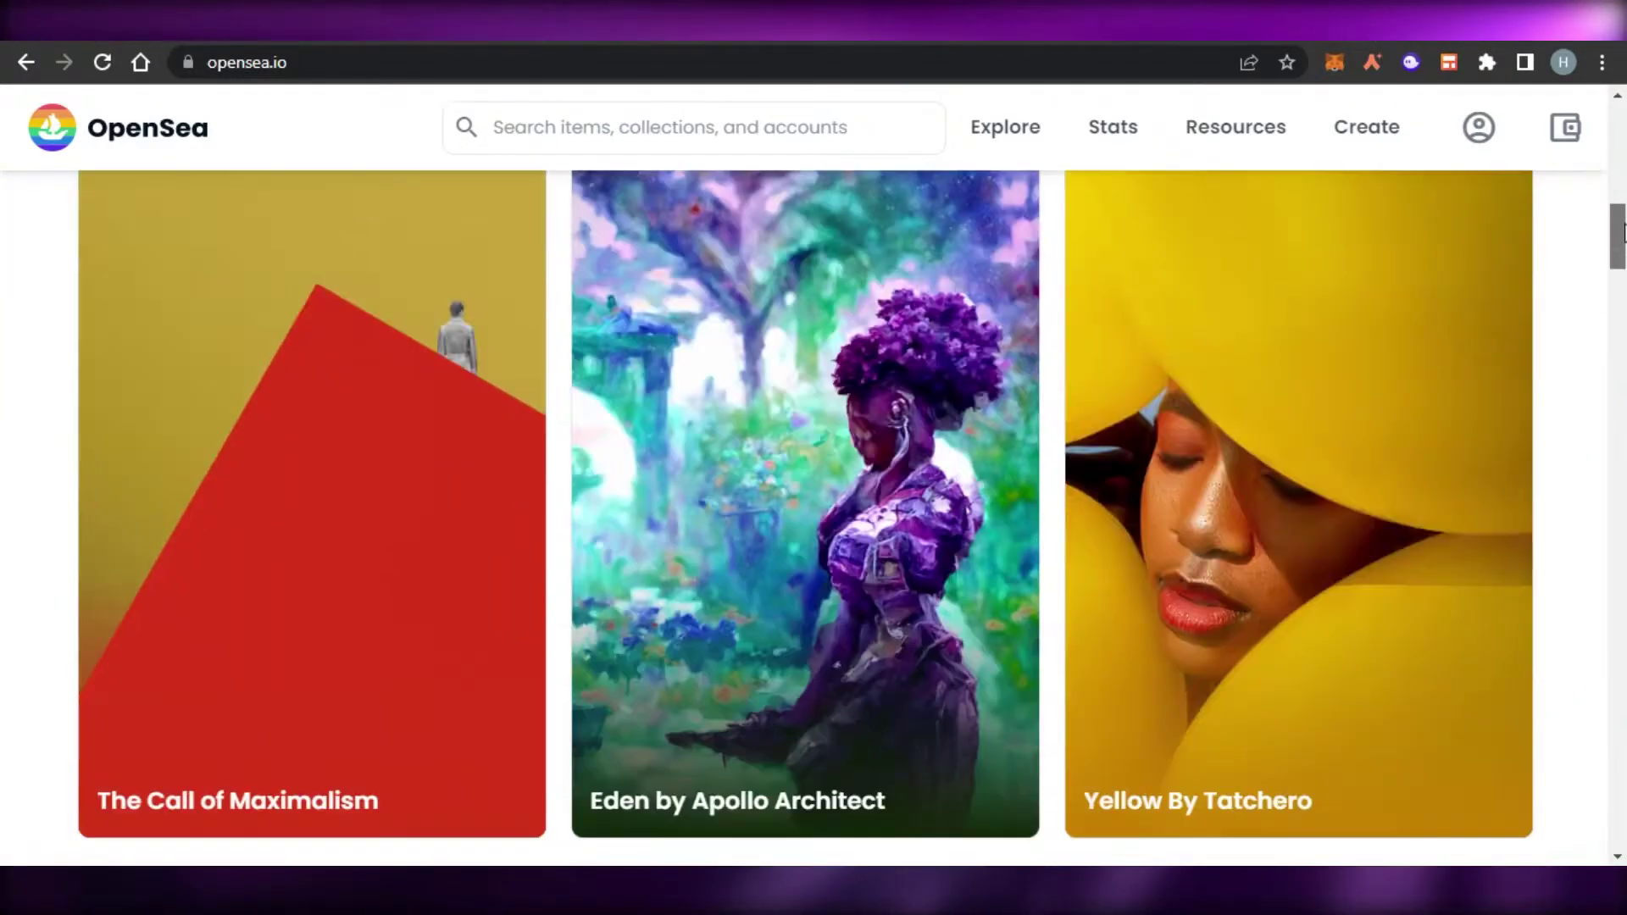
pyautogui.scroll(-5, 1622, 233)
pyautogui.scroll(-4, 813, 517)
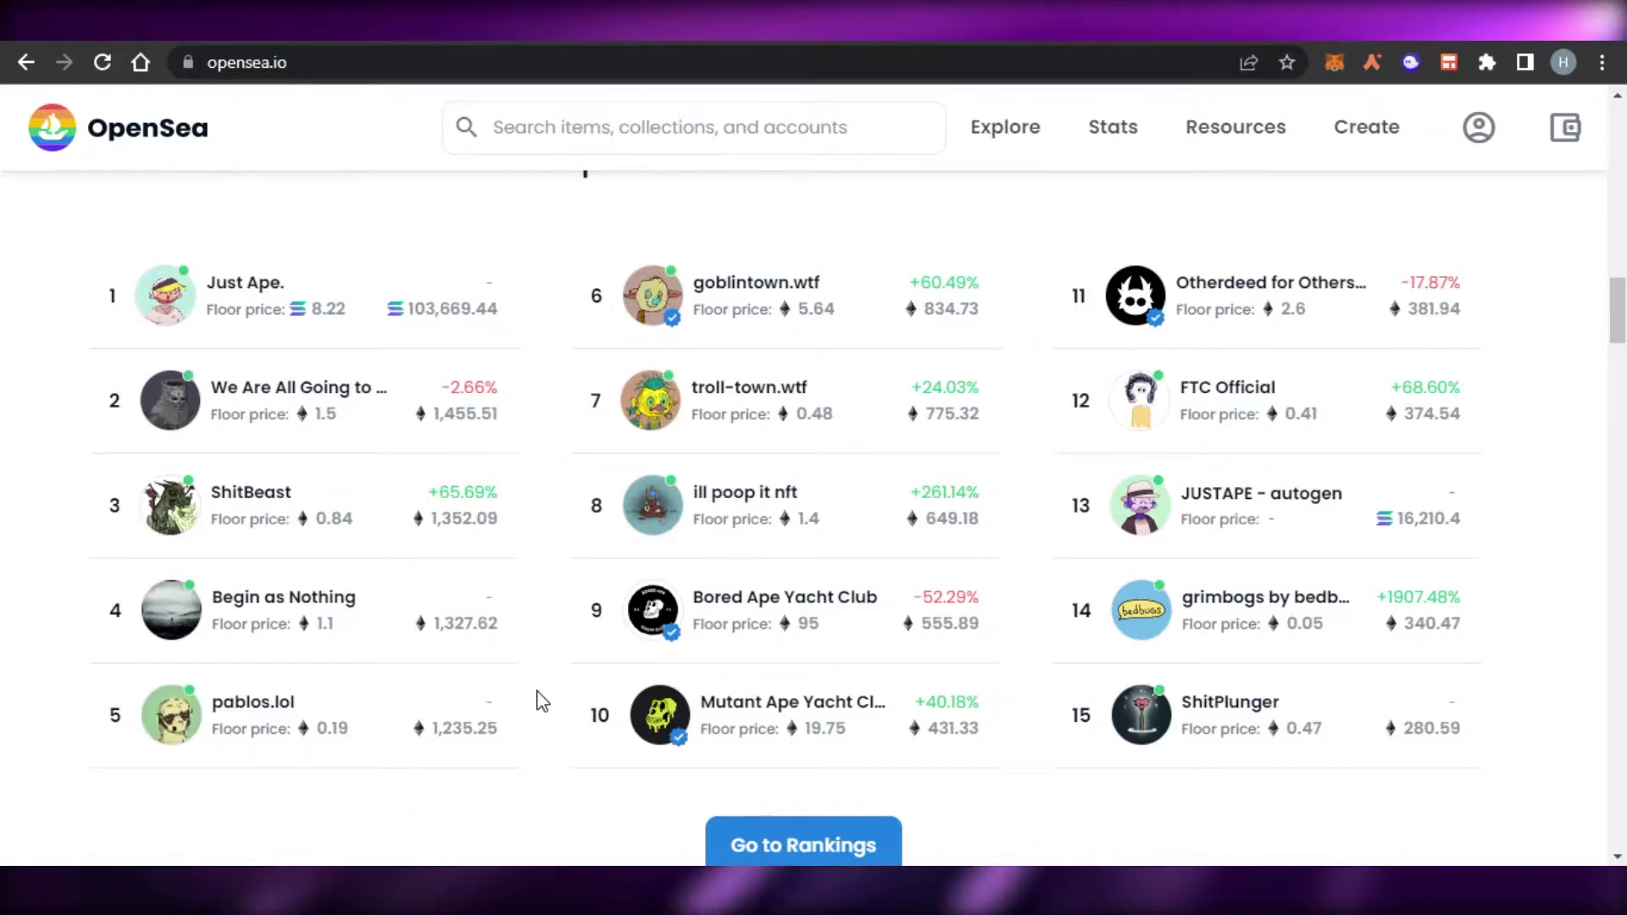
# Step: Open the Bored Ape Yacht Club collection and scroll down to its 10,000-item grid
pyautogui.click(593, 610)
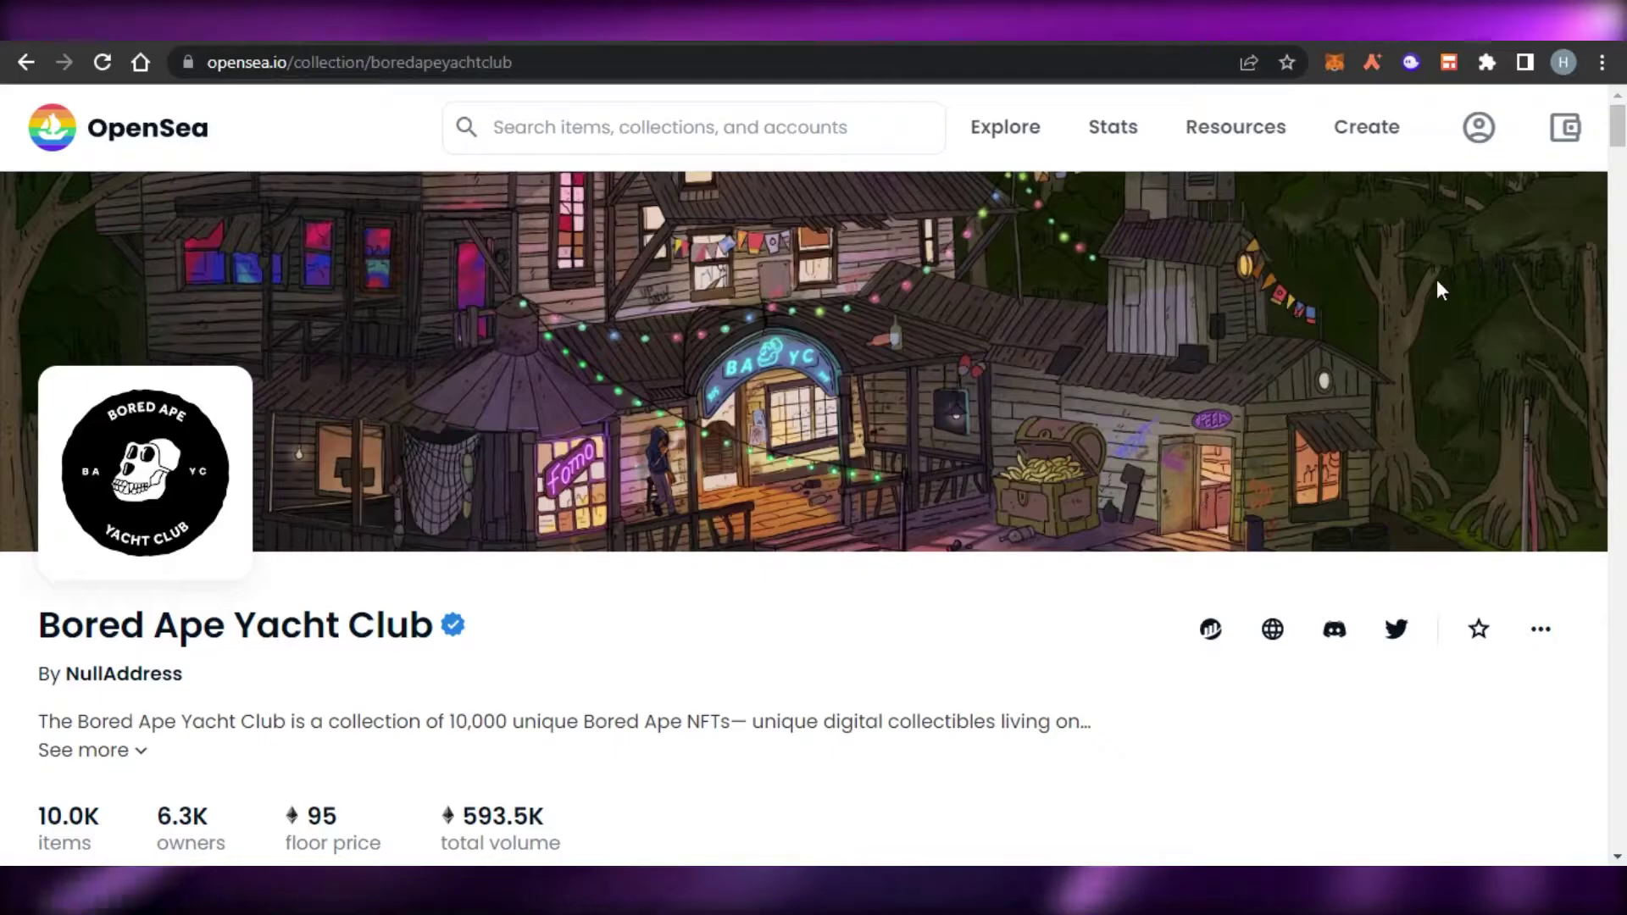
pyautogui.moveTo(1618, 117)
pyautogui.mouseDown()
pyautogui.moveTo(1619, 250)
pyautogui.moveTo(1620, 119)
pyautogui.mouseUp()
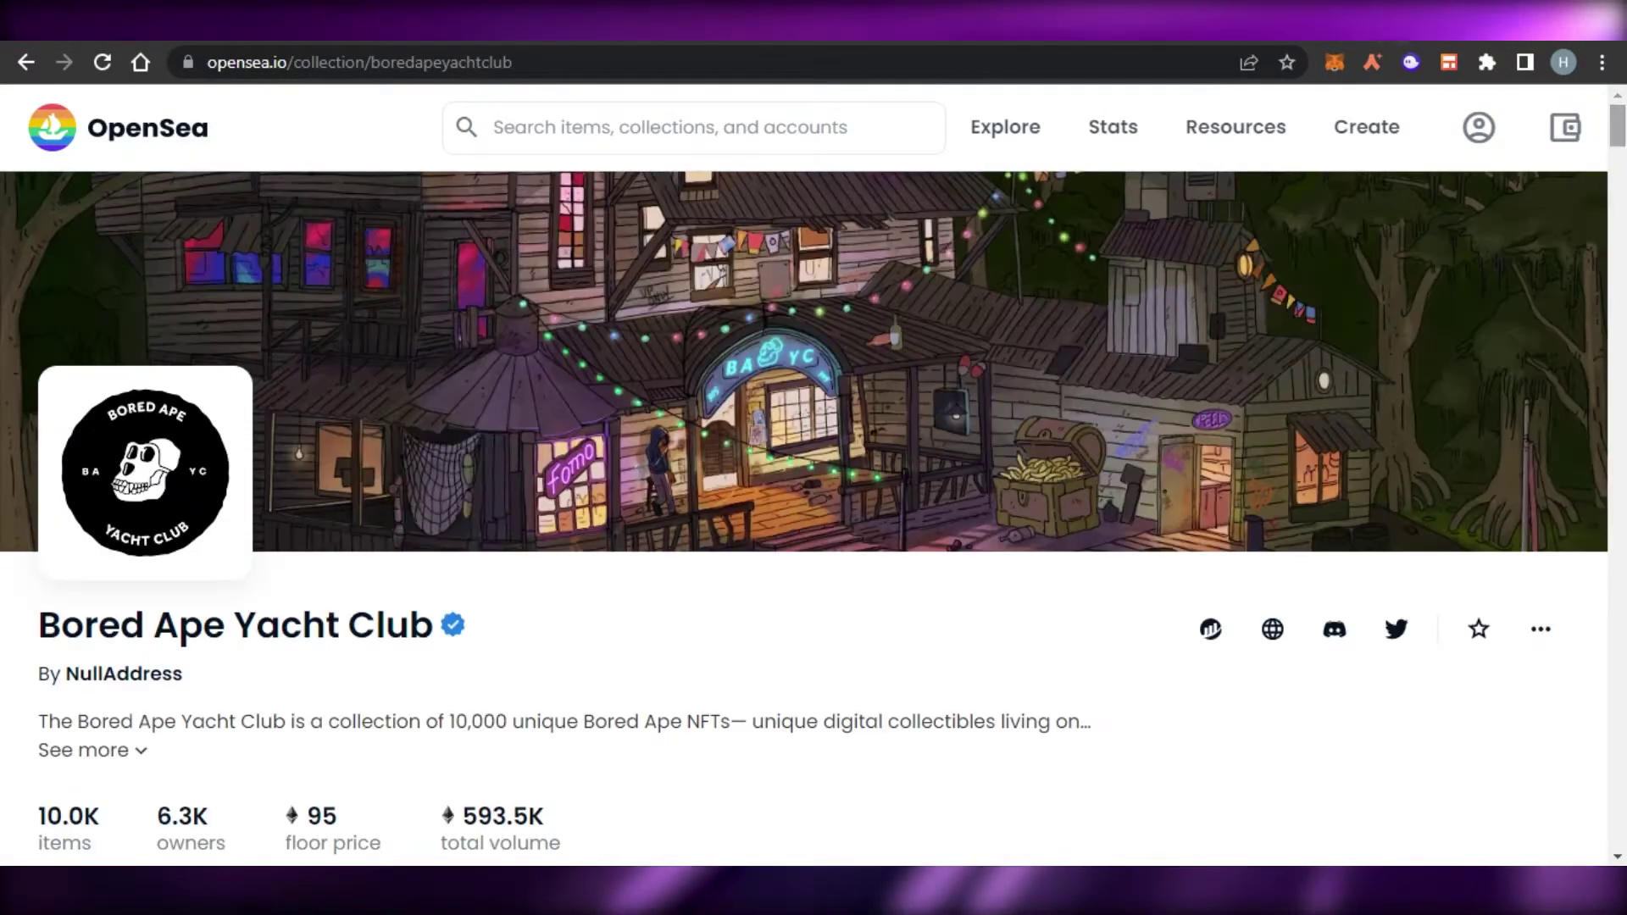
pyautogui.scroll(-4, 813, 509)
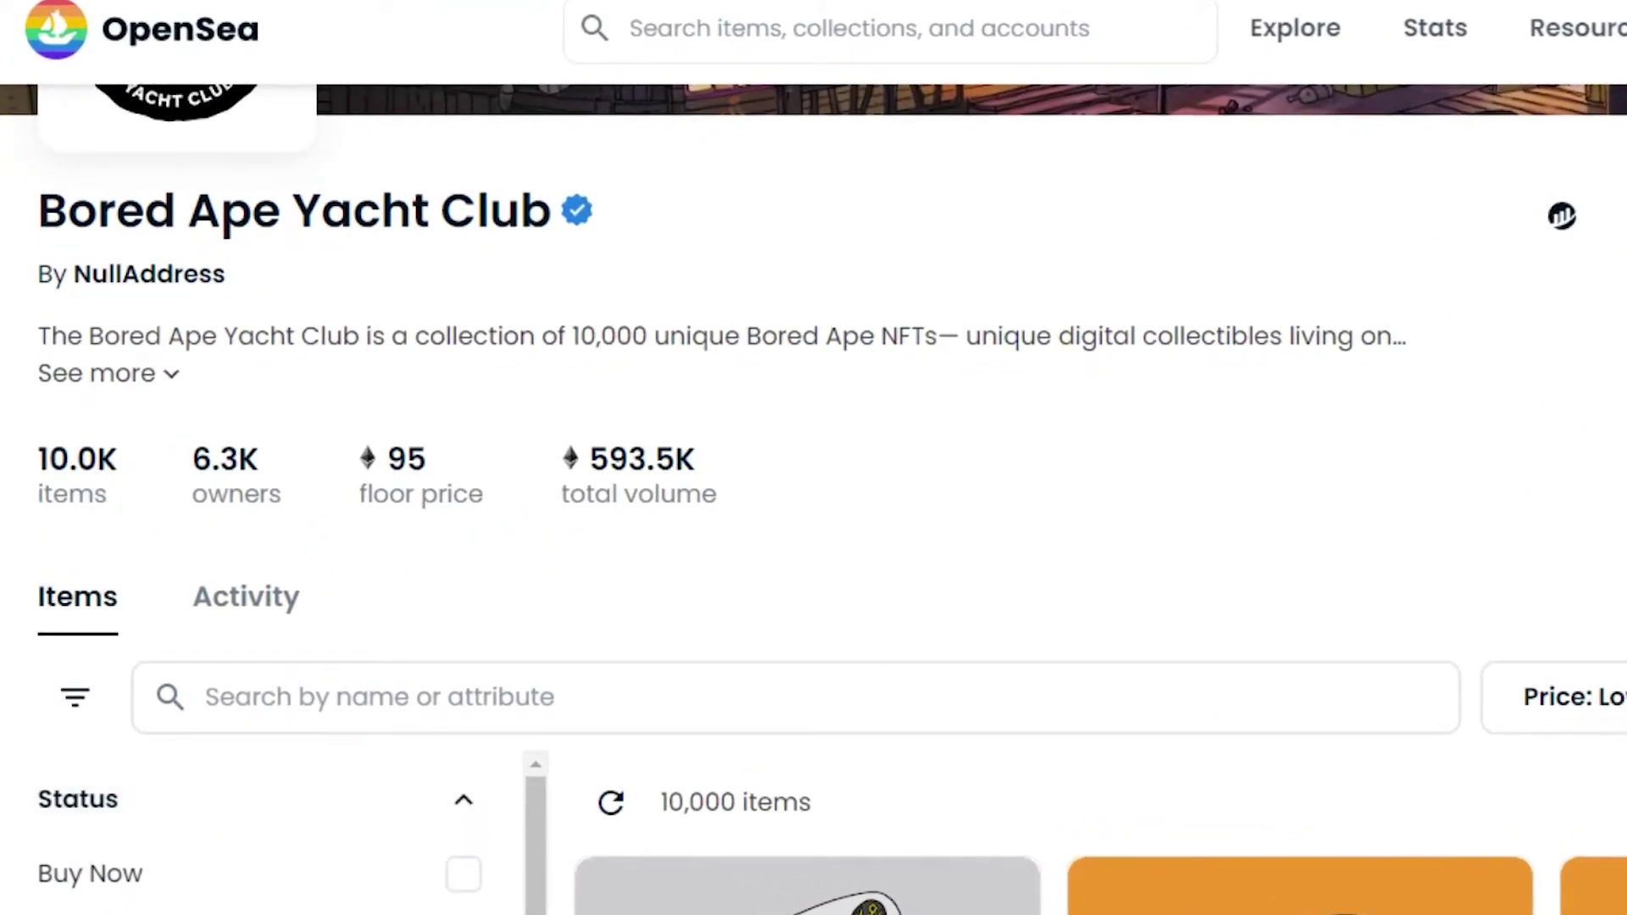
pyautogui.scroll(-10, 813, 508)
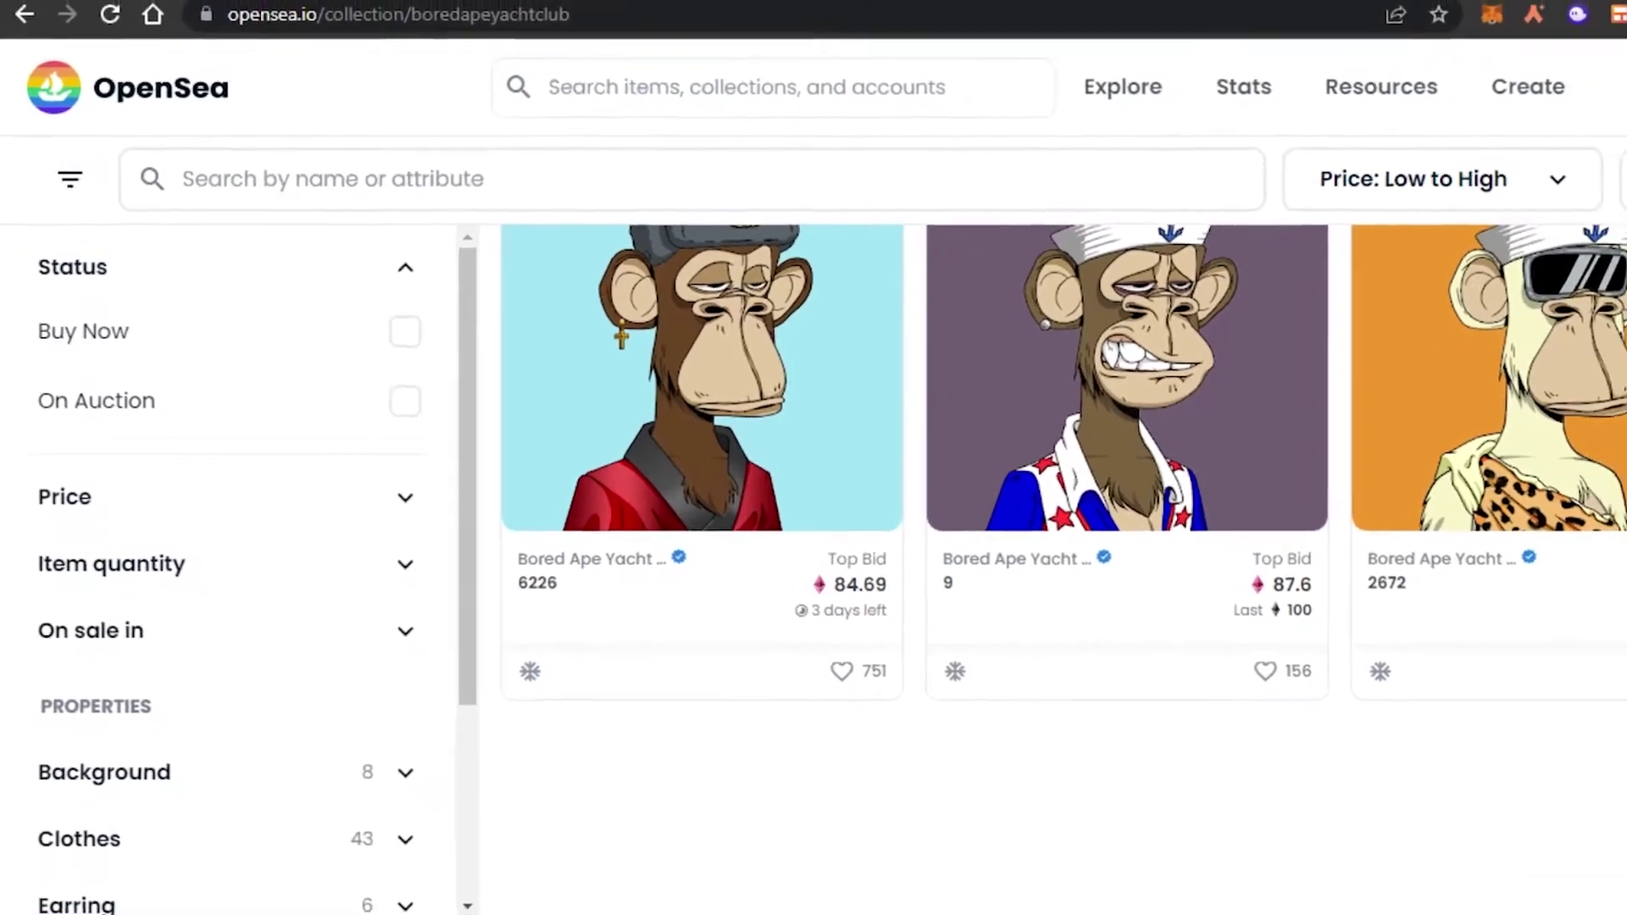
pyautogui.scroll(-3, 1008, 551)
pyautogui.scroll(8, 1008, 551)
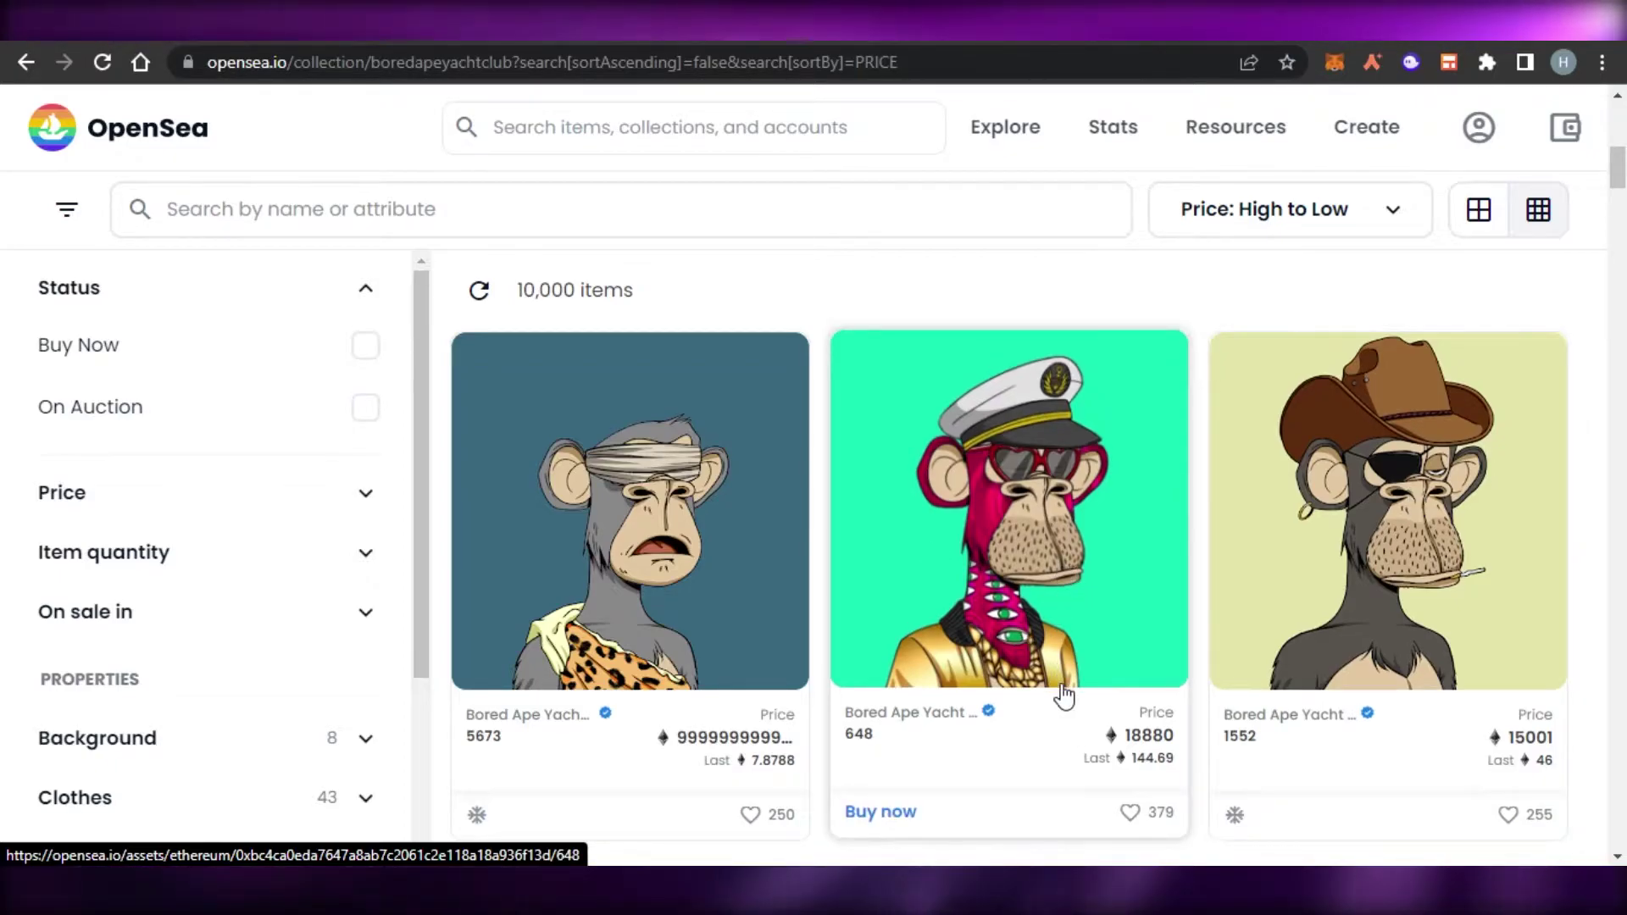
# Step: Open Bored Ape #648's details page and check its USD price
pyautogui.click(974, 710)
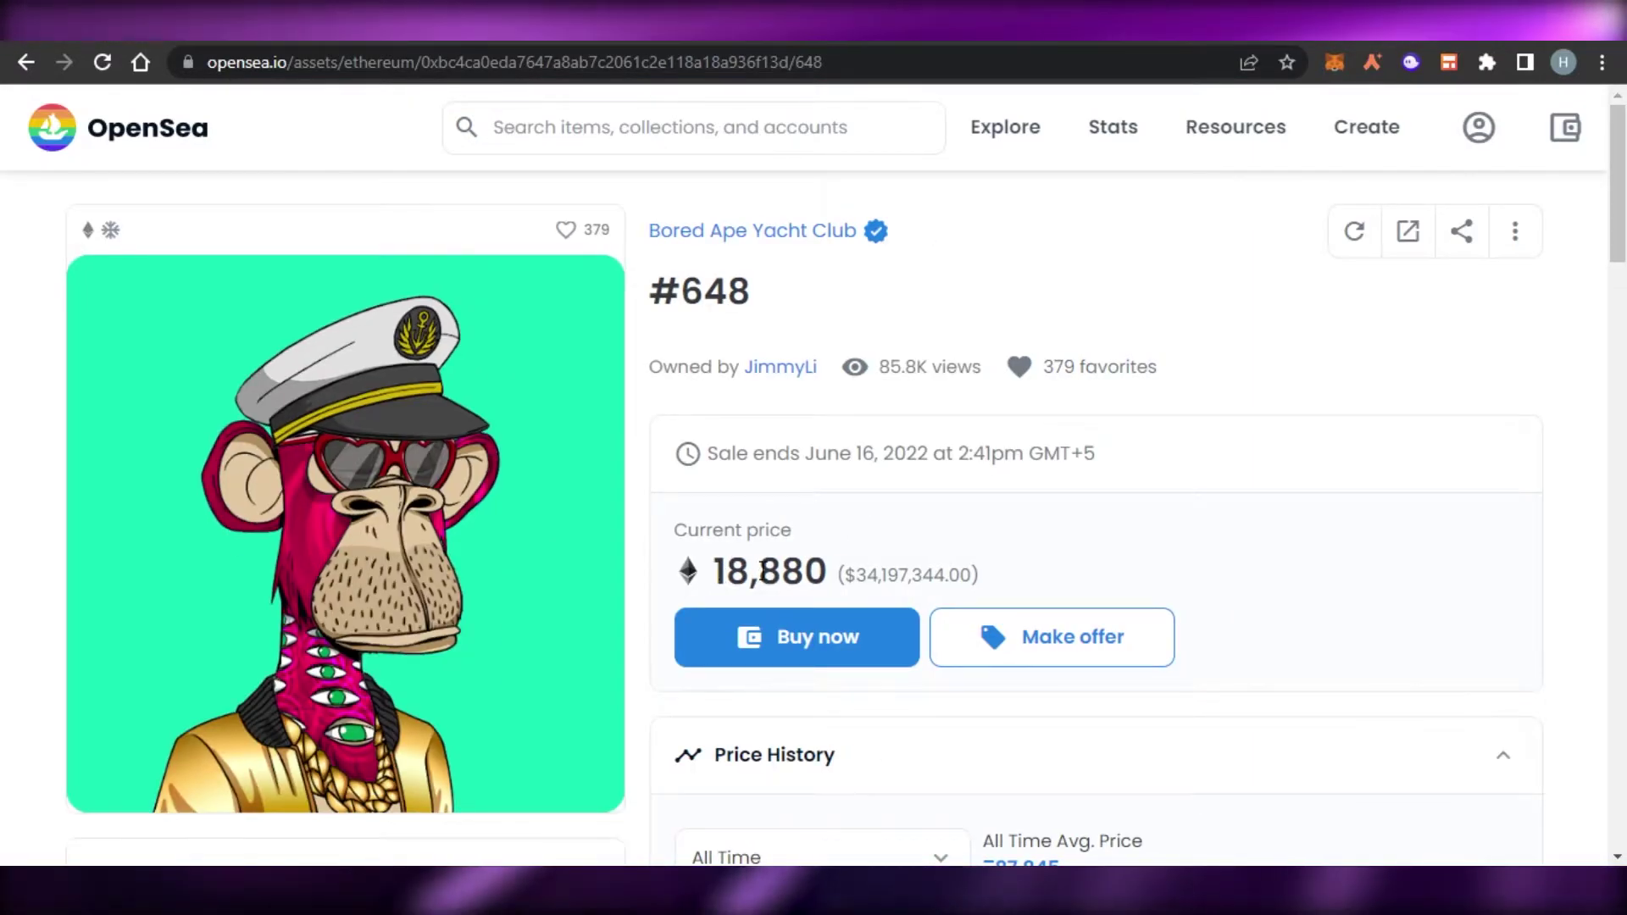
pyautogui.moveTo(843, 574); pyautogui.dragTo(1002, 584)
pyautogui.click(1003, 584)
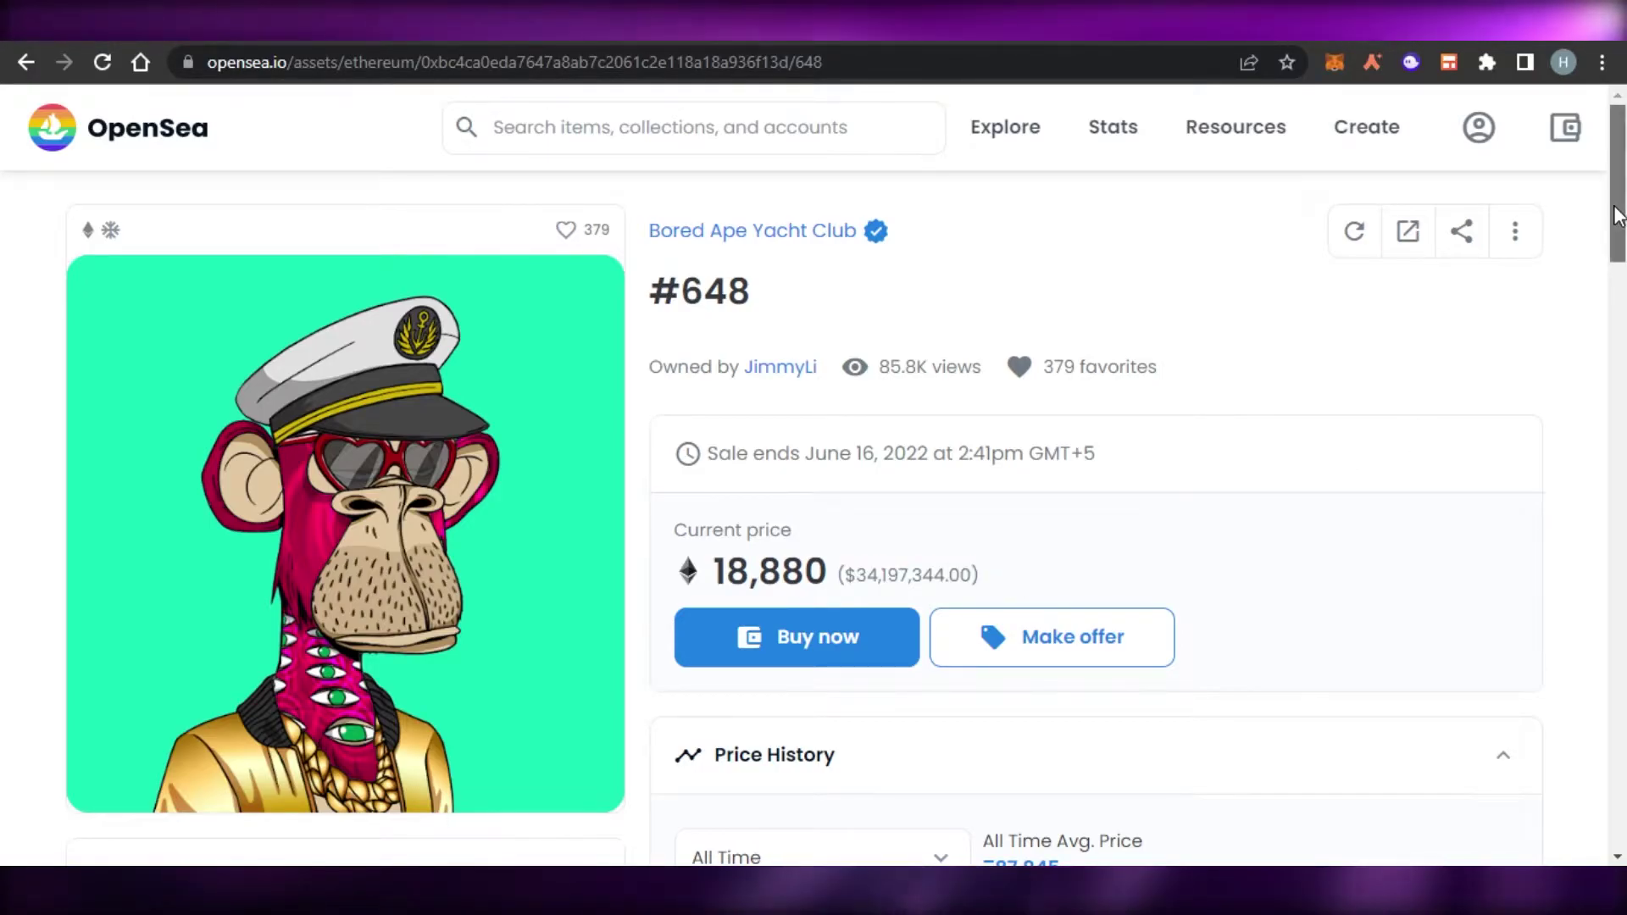
pyautogui.moveTo(1618, 216)
pyautogui.mouseDown()
pyautogui.moveTo(1618, 297)
pyautogui.moveTo(1619, 217)
pyautogui.mouseUp()
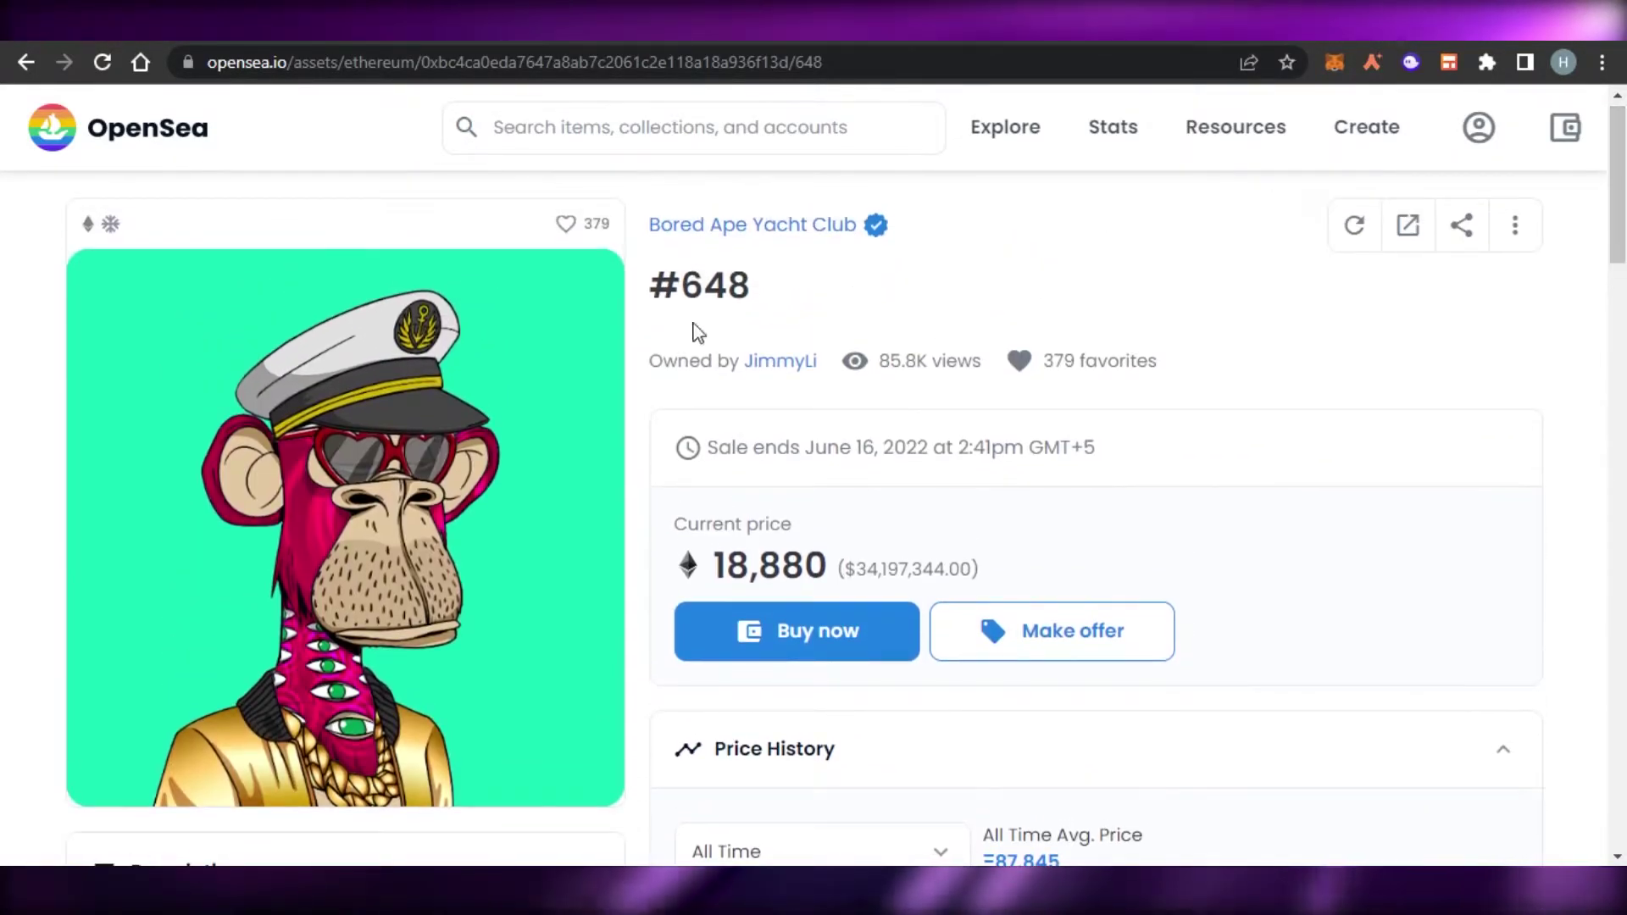
pyautogui.scroll(-8, 1358, 330)
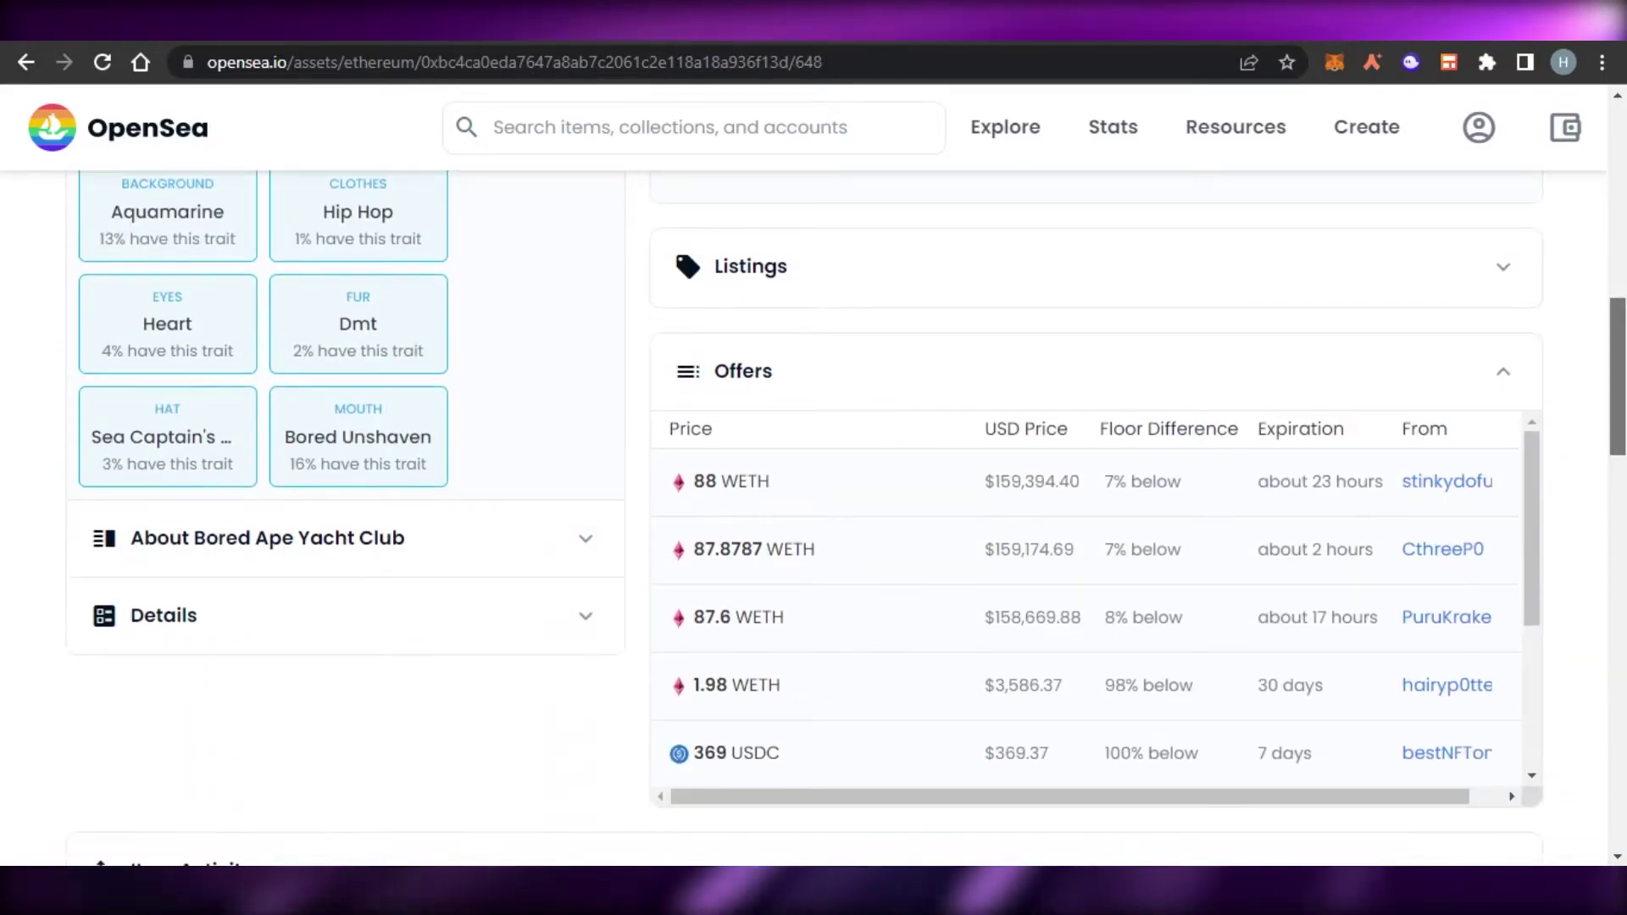
pyautogui.scroll(2, 174, 329)
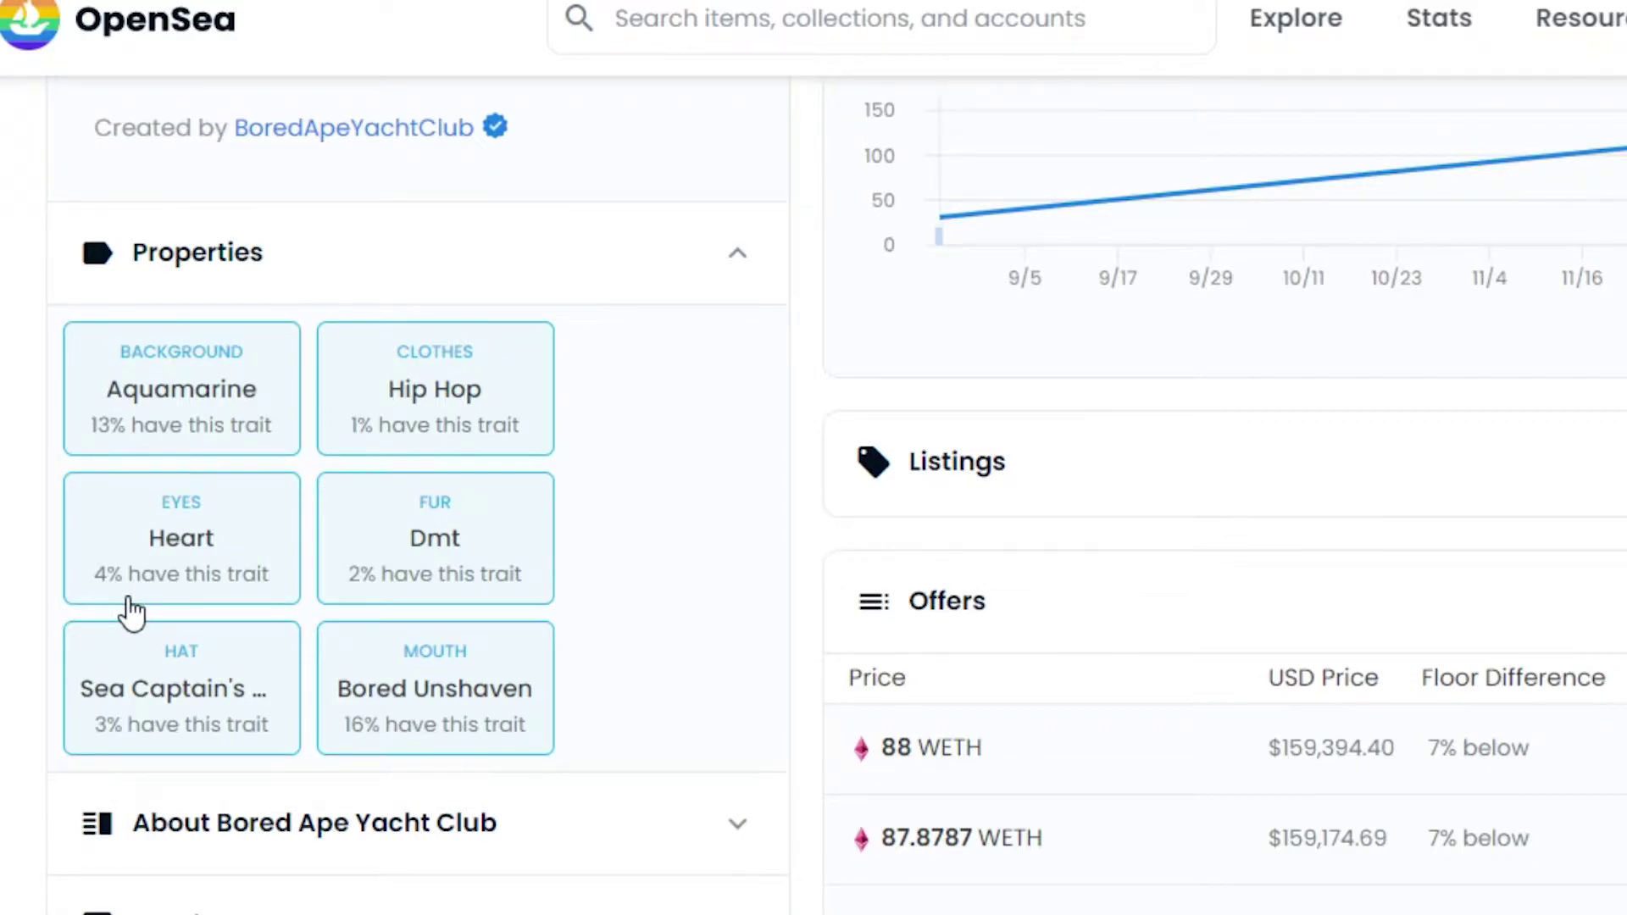
# Step: Look over ape #648's properties and offers, then return to the OpenSea homepage
pyautogui.scroll(10, 776, 271)
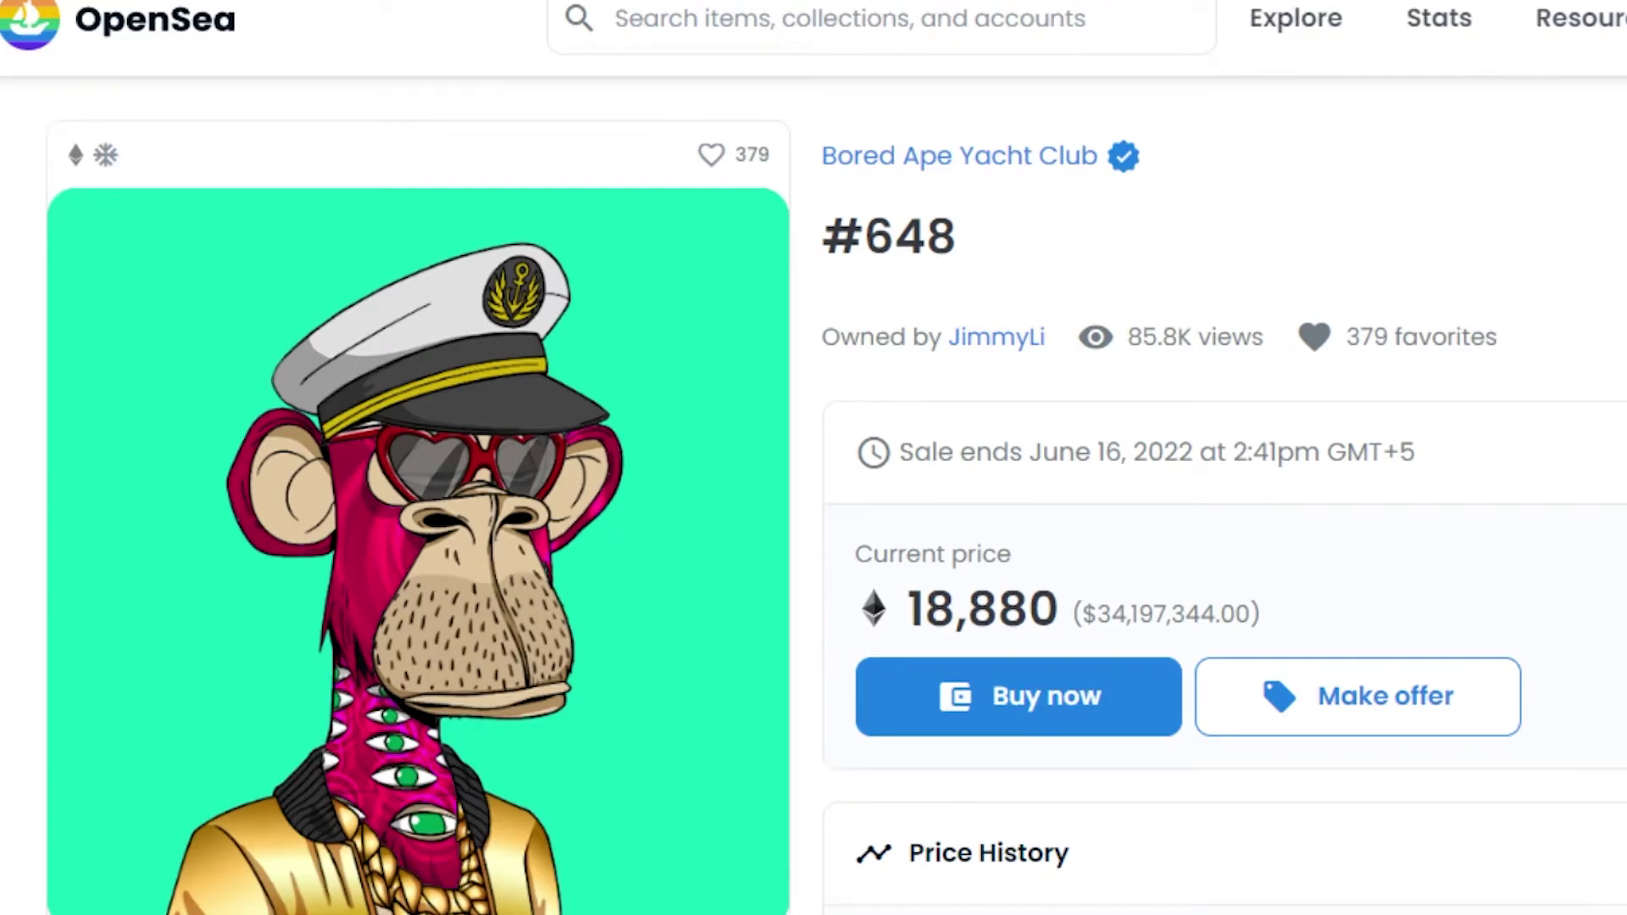
pyautogui.scroll(-10, 509, 499)
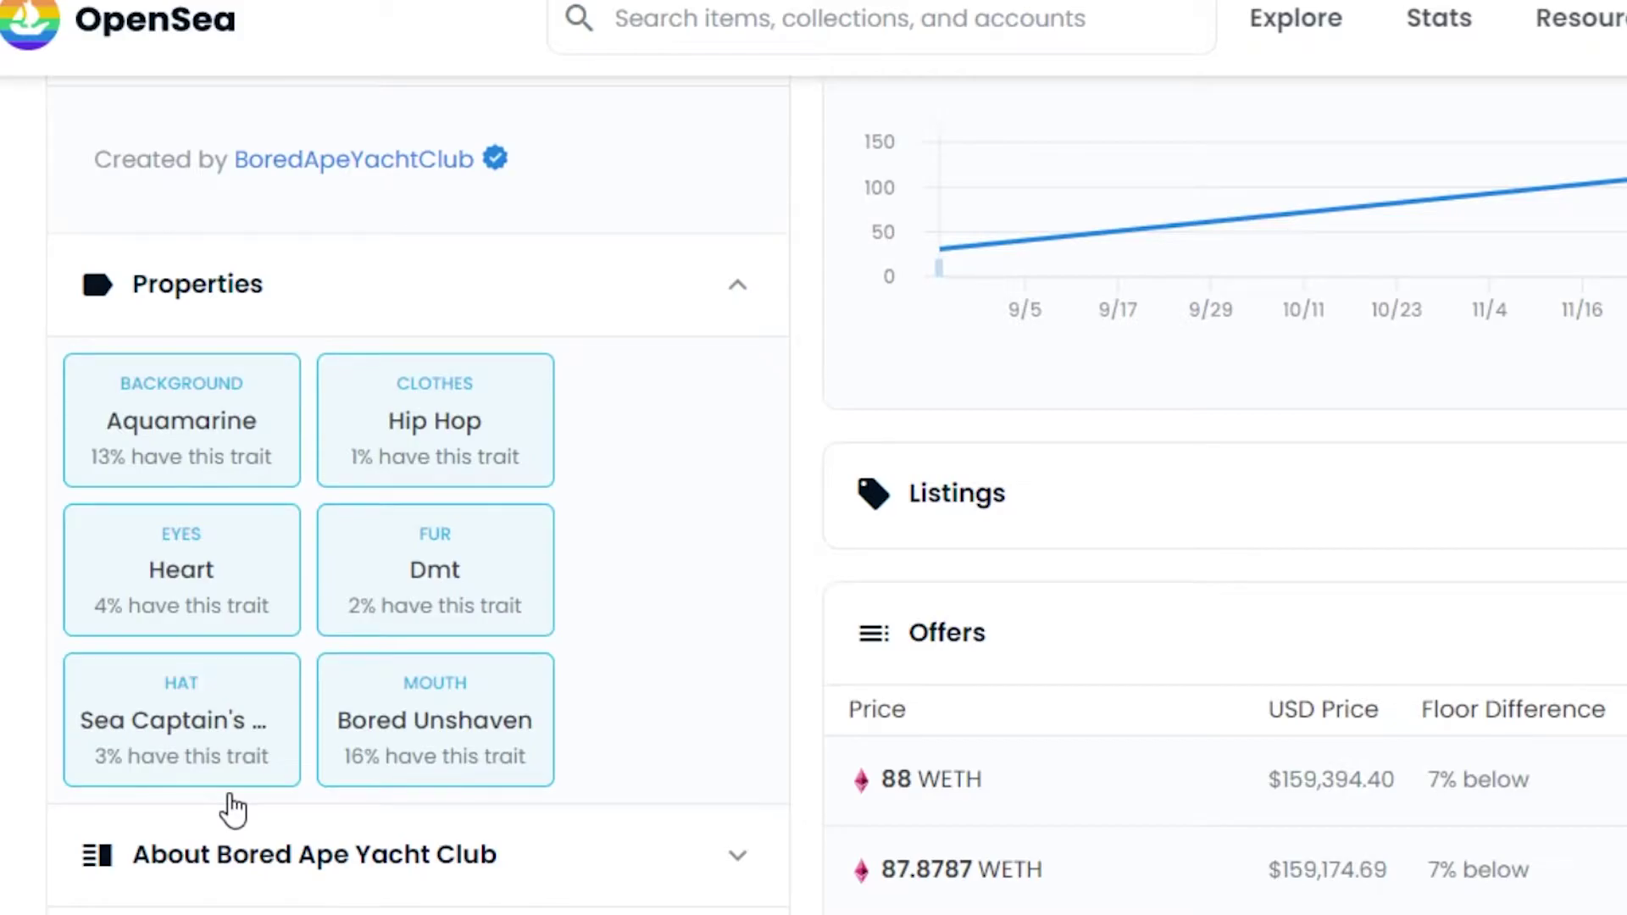
pyautogui.scroll(10, 531, 269)
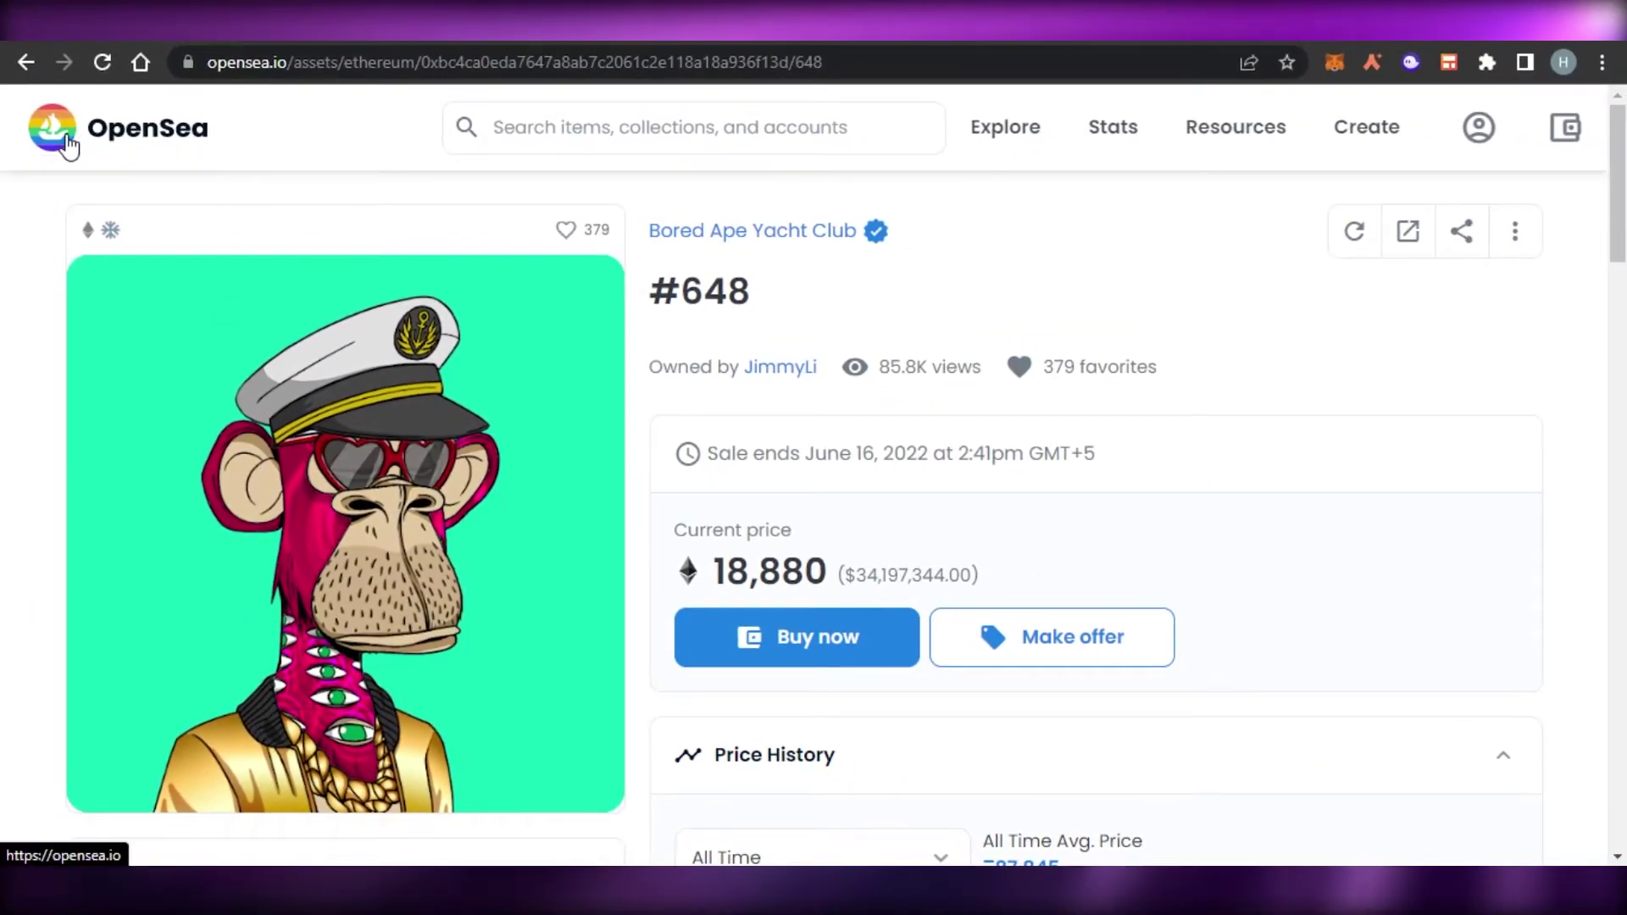
pyautogui.click(68, 146)
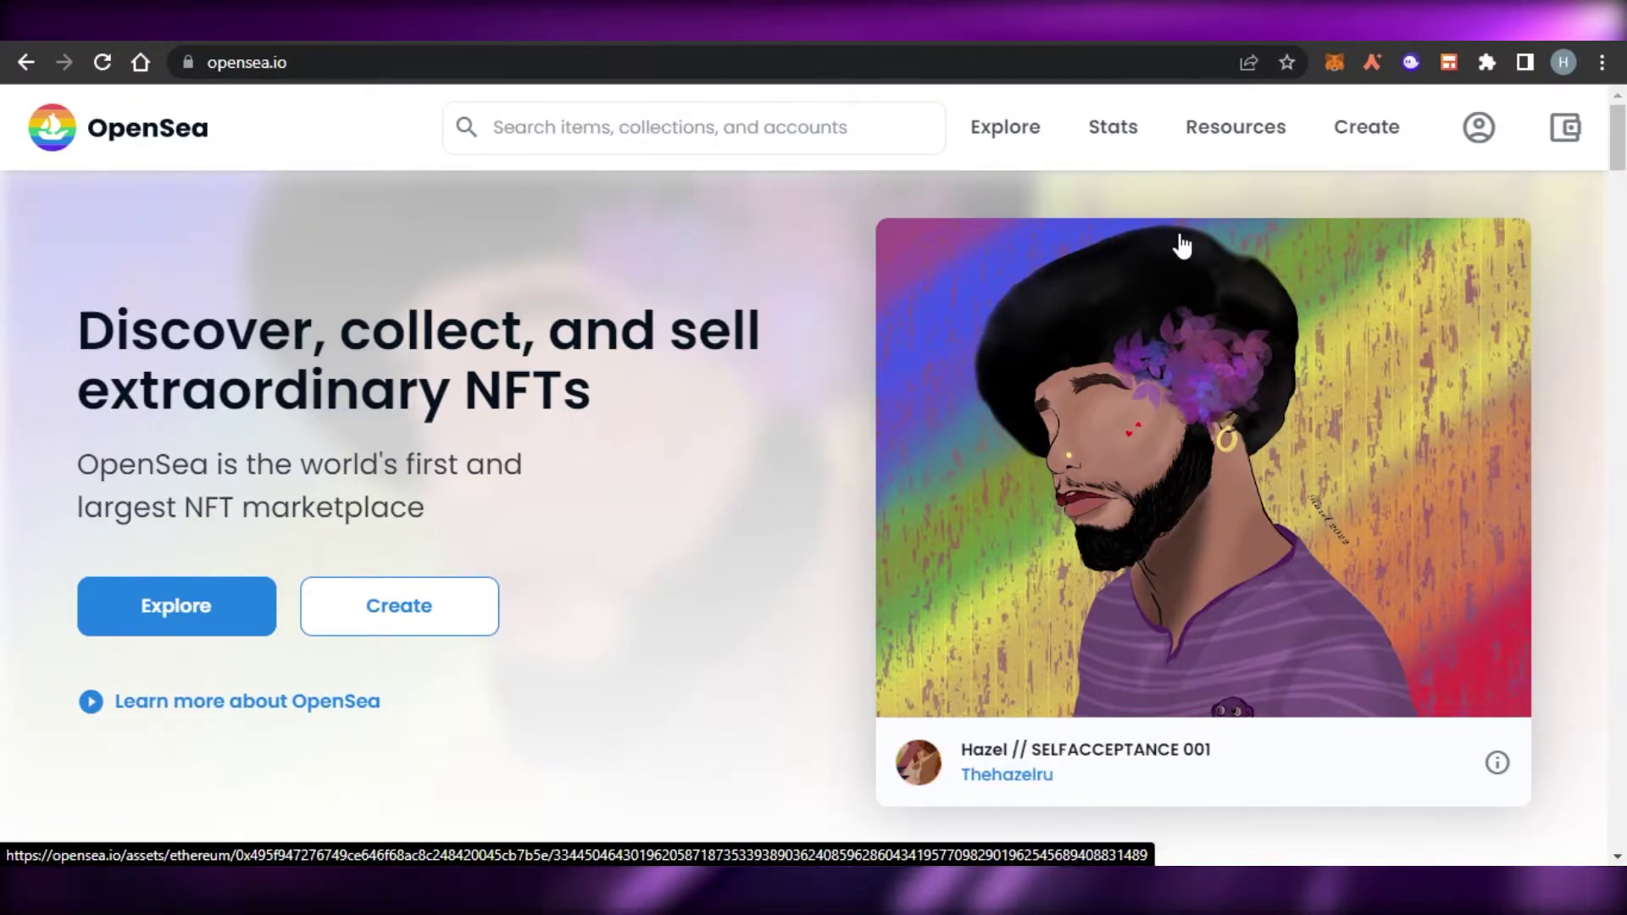
# Step: Connect the MetaMask wallet, start creating an item, and move the MetaMask notification window up
pyautogui.click(1565, 132)
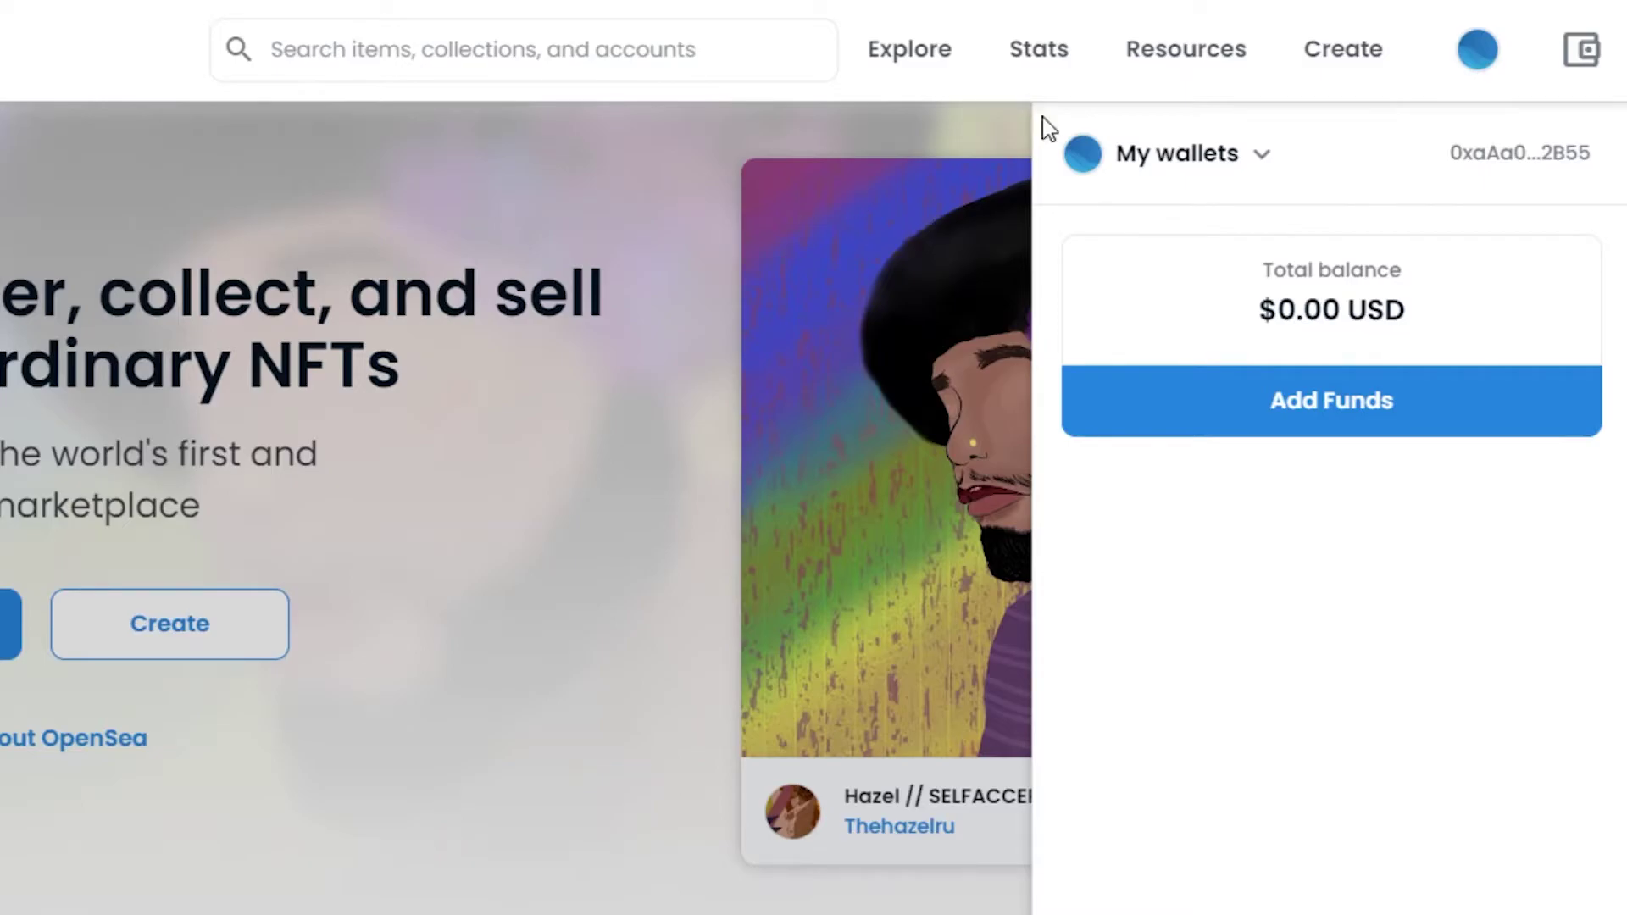
pyautogui.click(1360, 68)
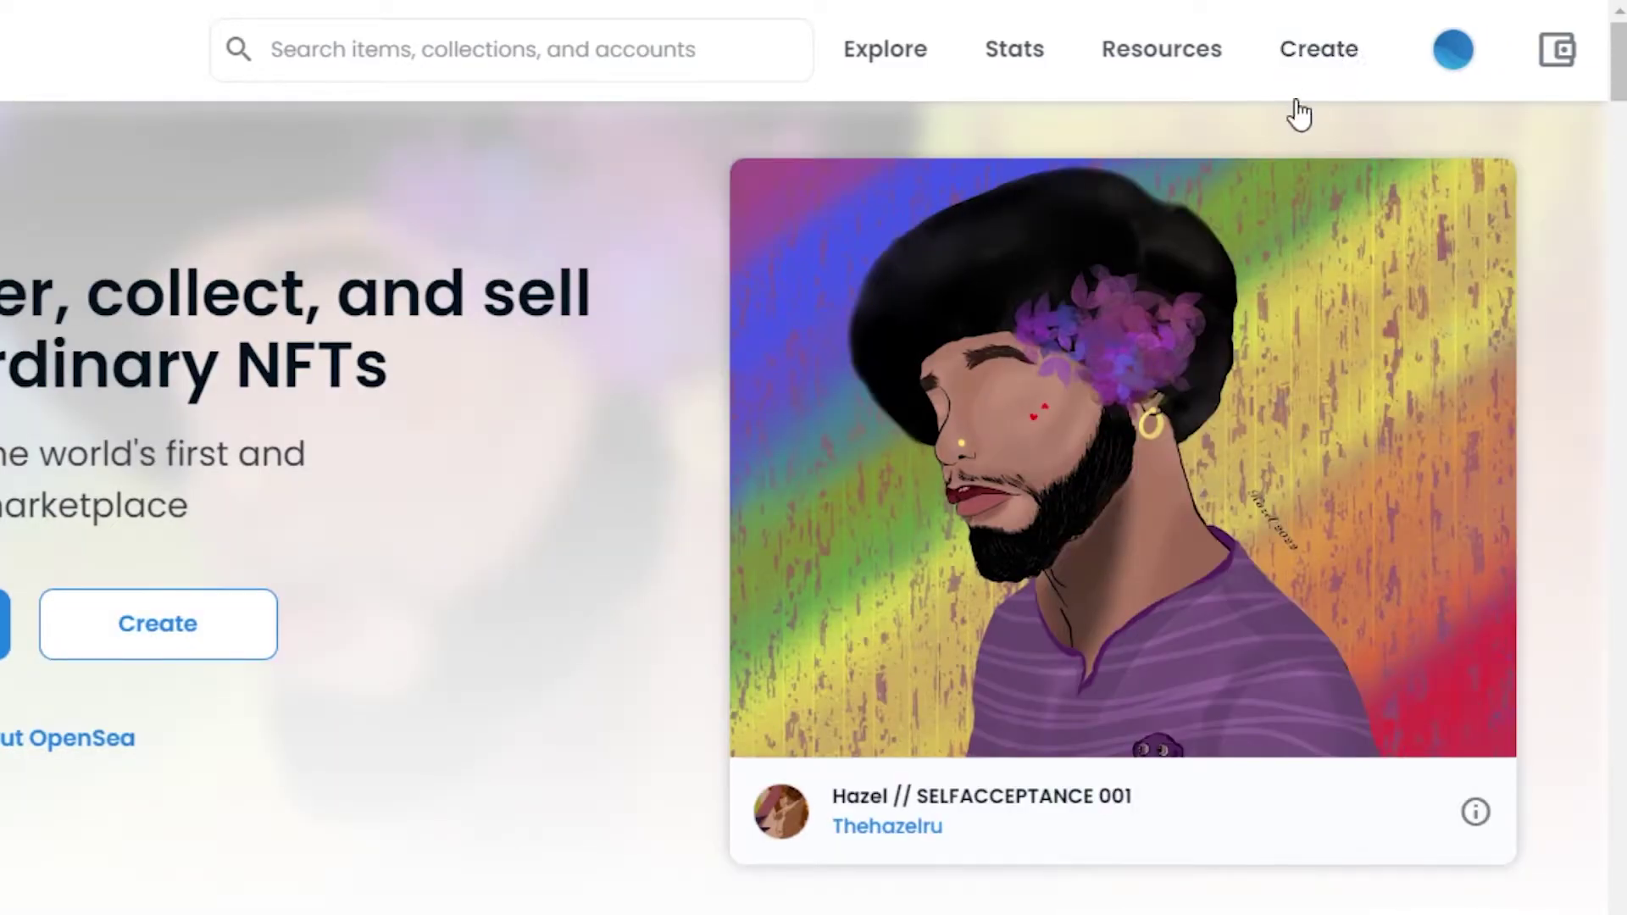
pyautogui.click(1318, 67)
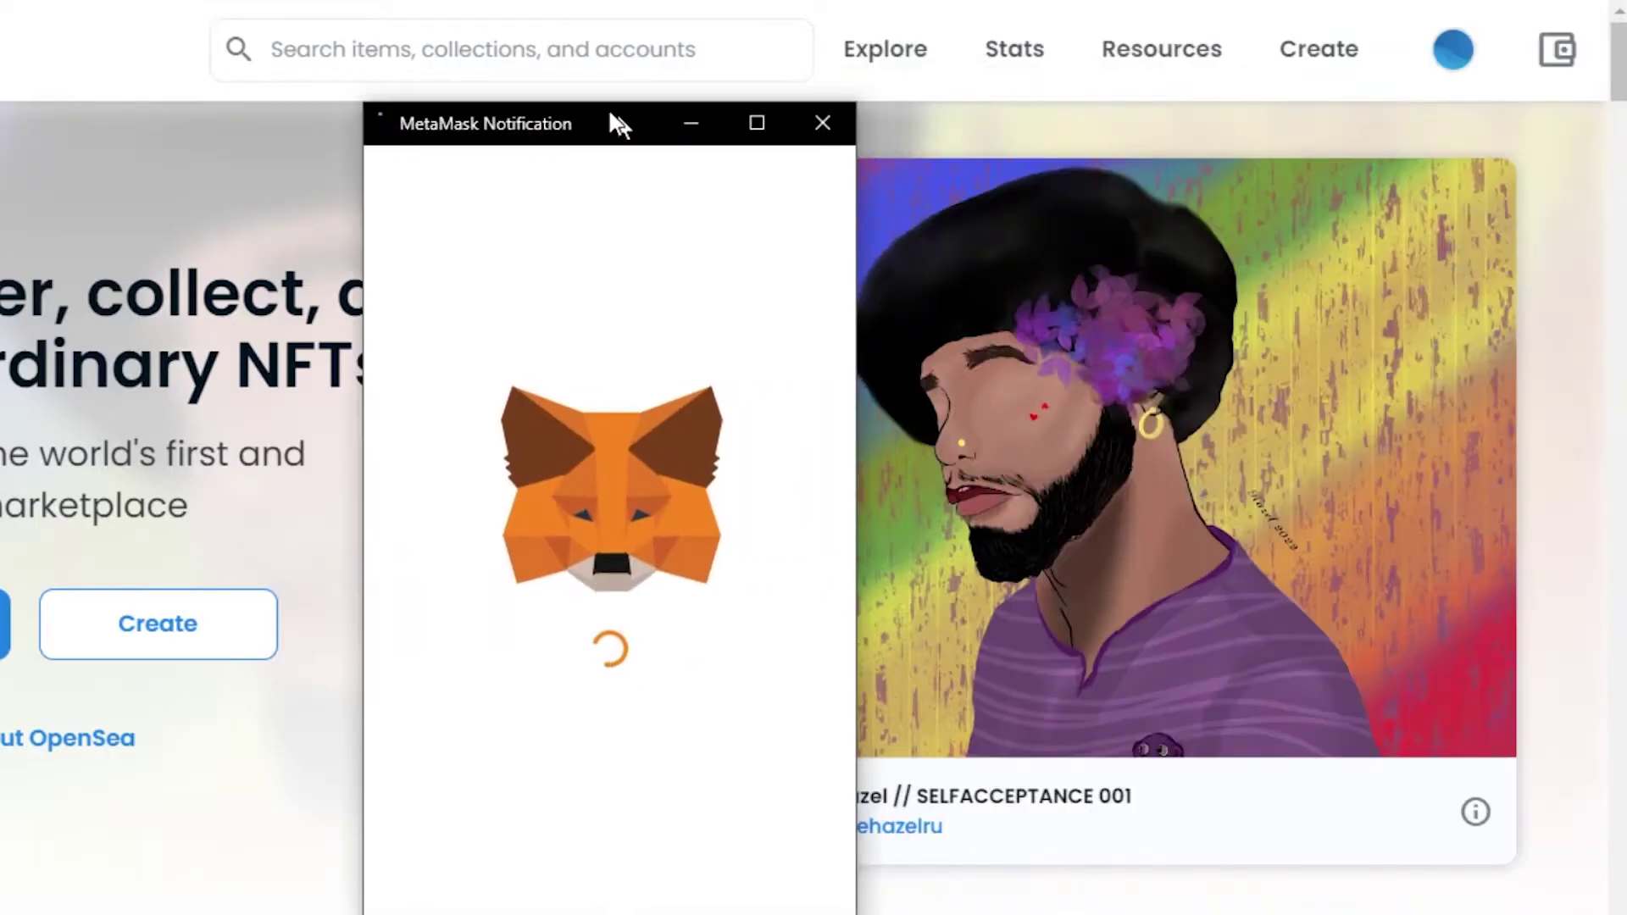
pyautogui.moveTo(617, 119); pyautogui.dragTo(653, 11)
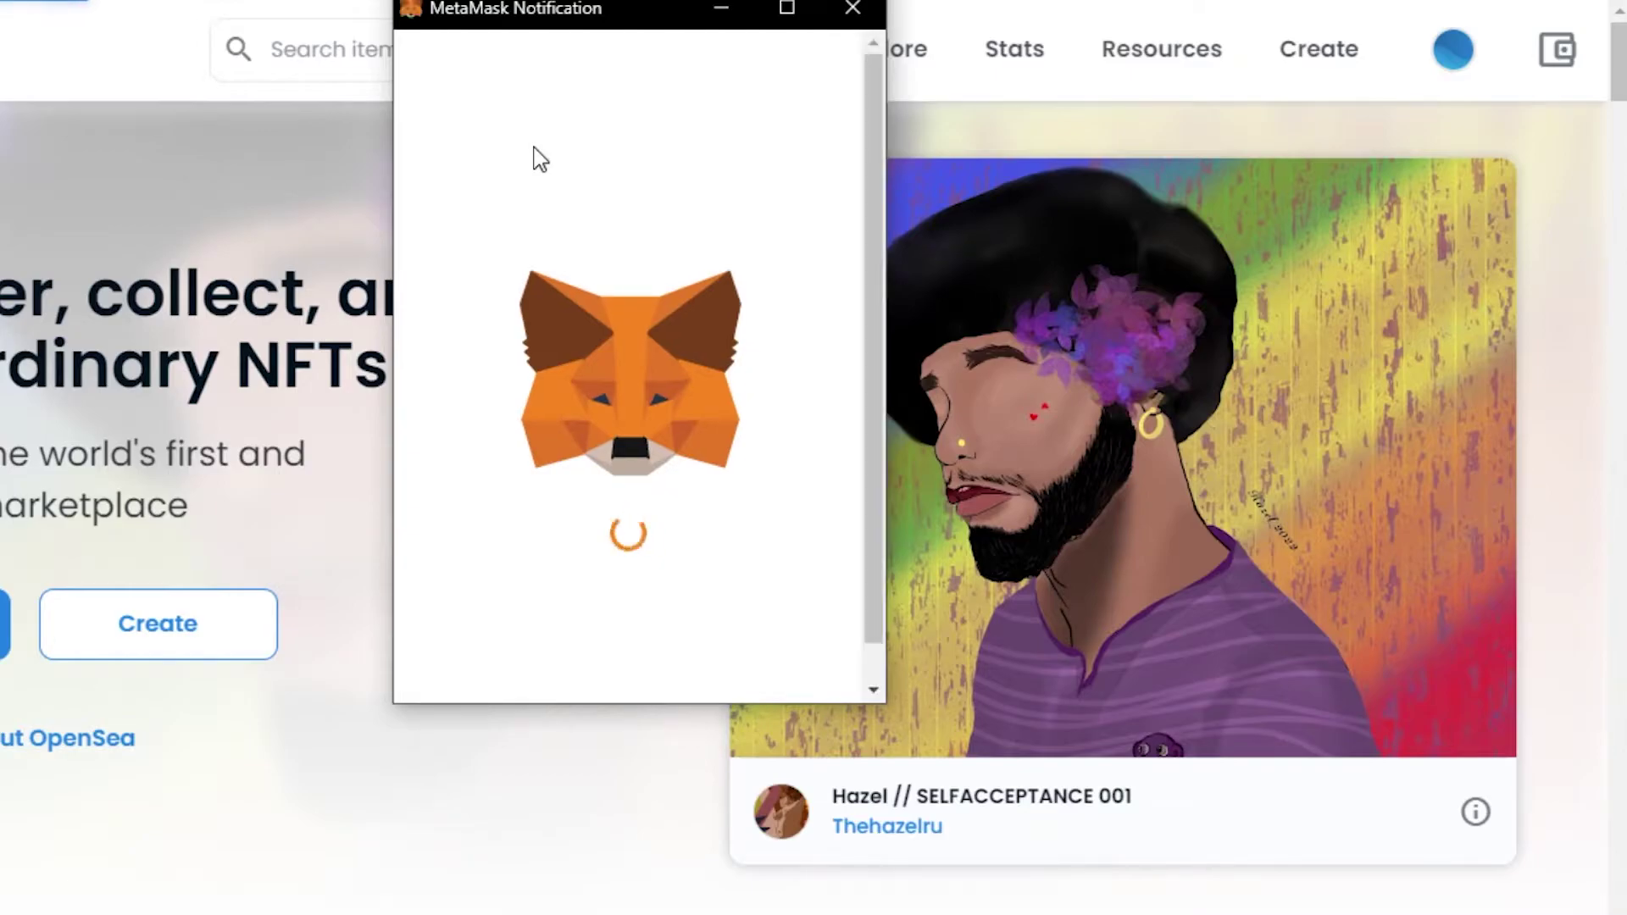
# Step: Sign the MetaMask request and upload the rainbow chrome-head image as the item's media
pyautogui.click(733, 669)
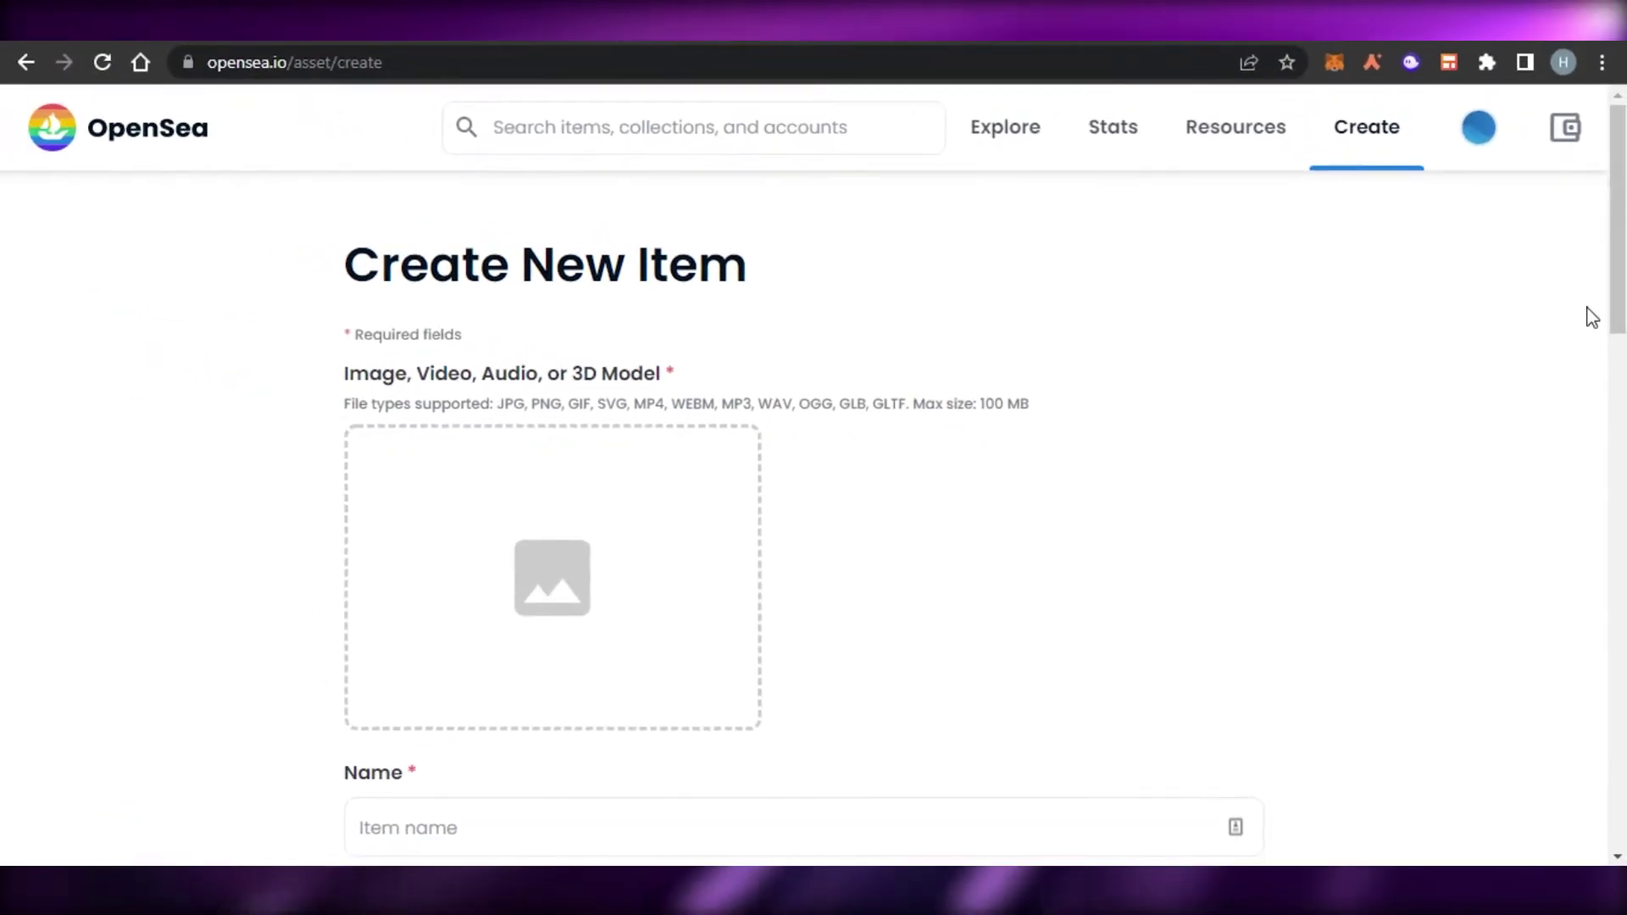
pyautogui.scroll(-15, 803, 508)
pyautogui.scroll(10, 803, 508)
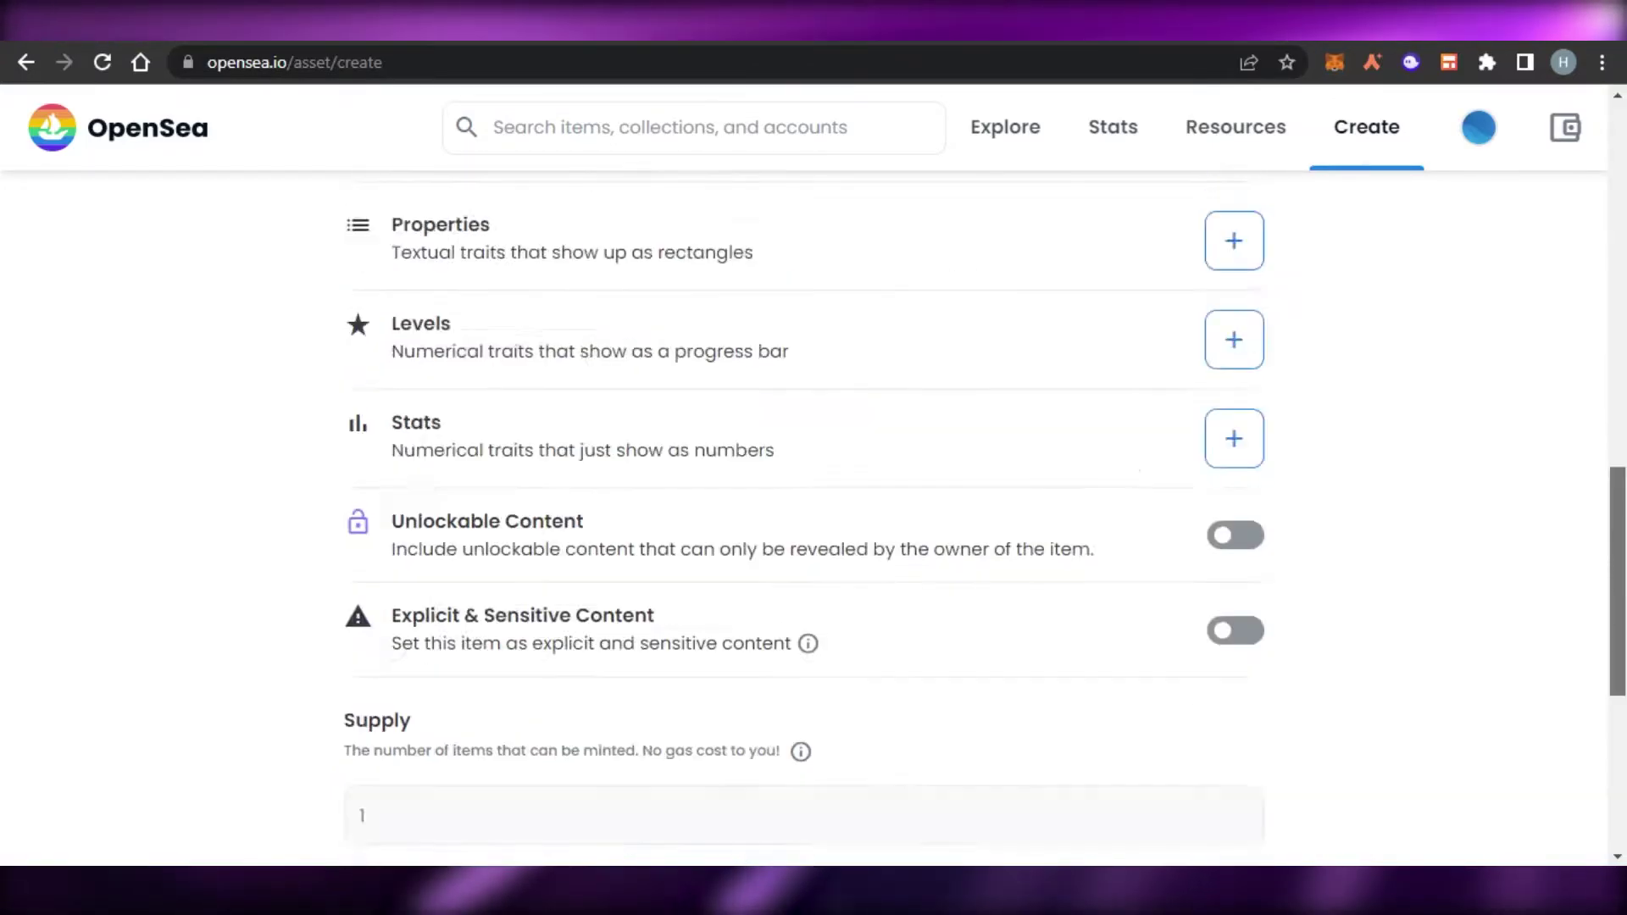
pyautogui.scroll(5, 803, 508)
pyautogui.scroll(-15, 803, 509)
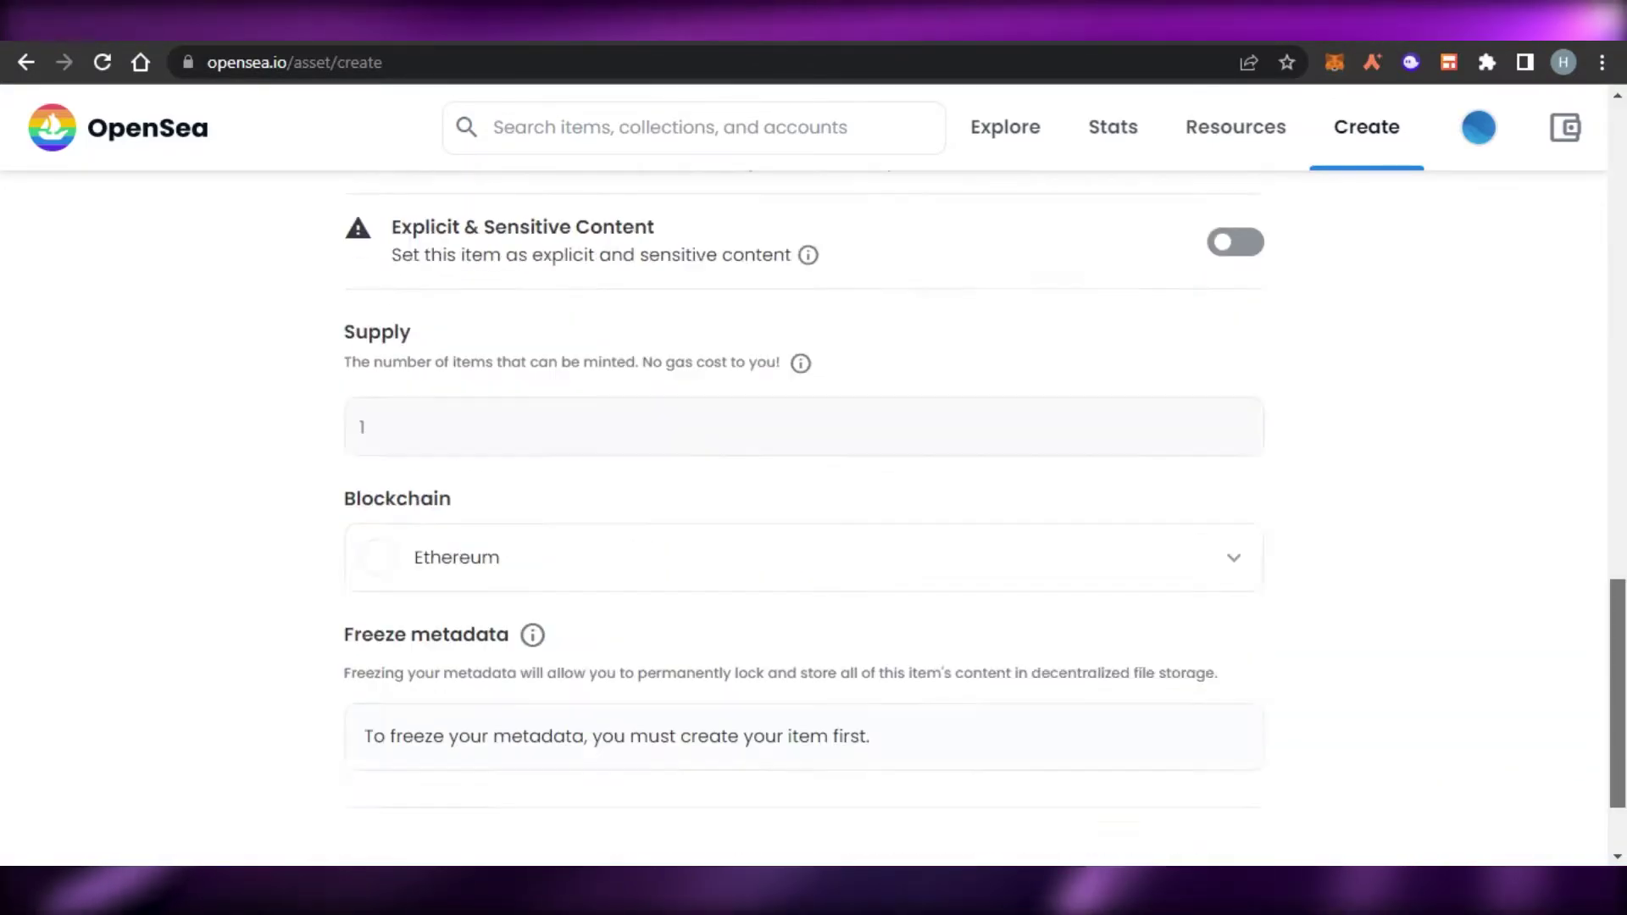
pyautogui.scroll(10, 803, 509)
pyautogui.scroll(-6, 803, 509)
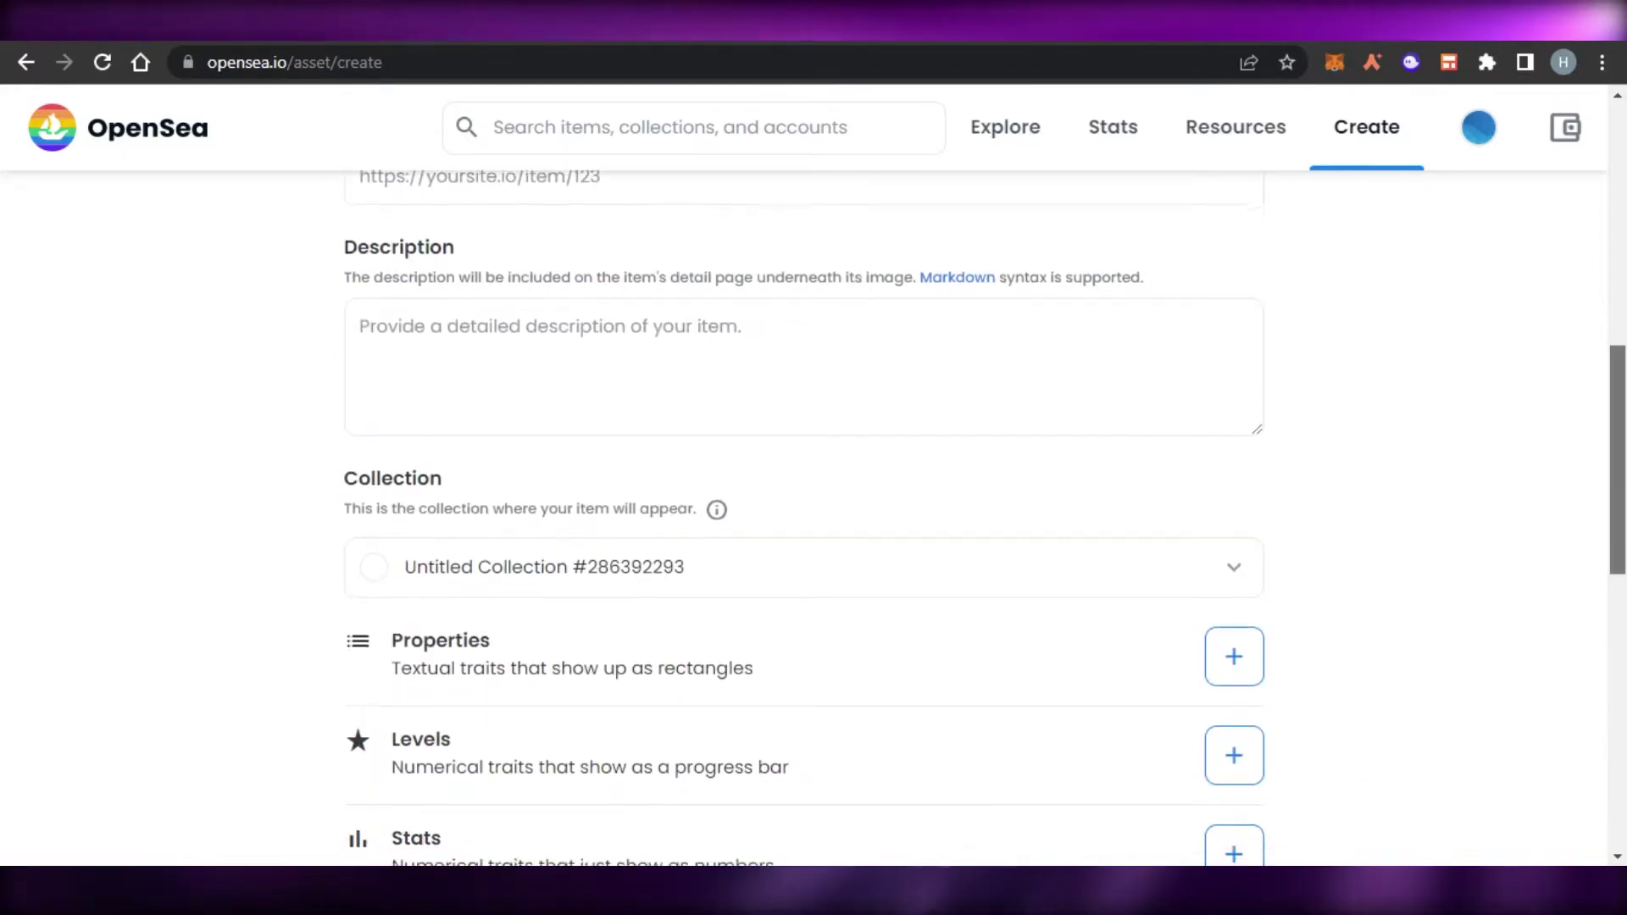
pyautogui.scroll(1, 803, 509)
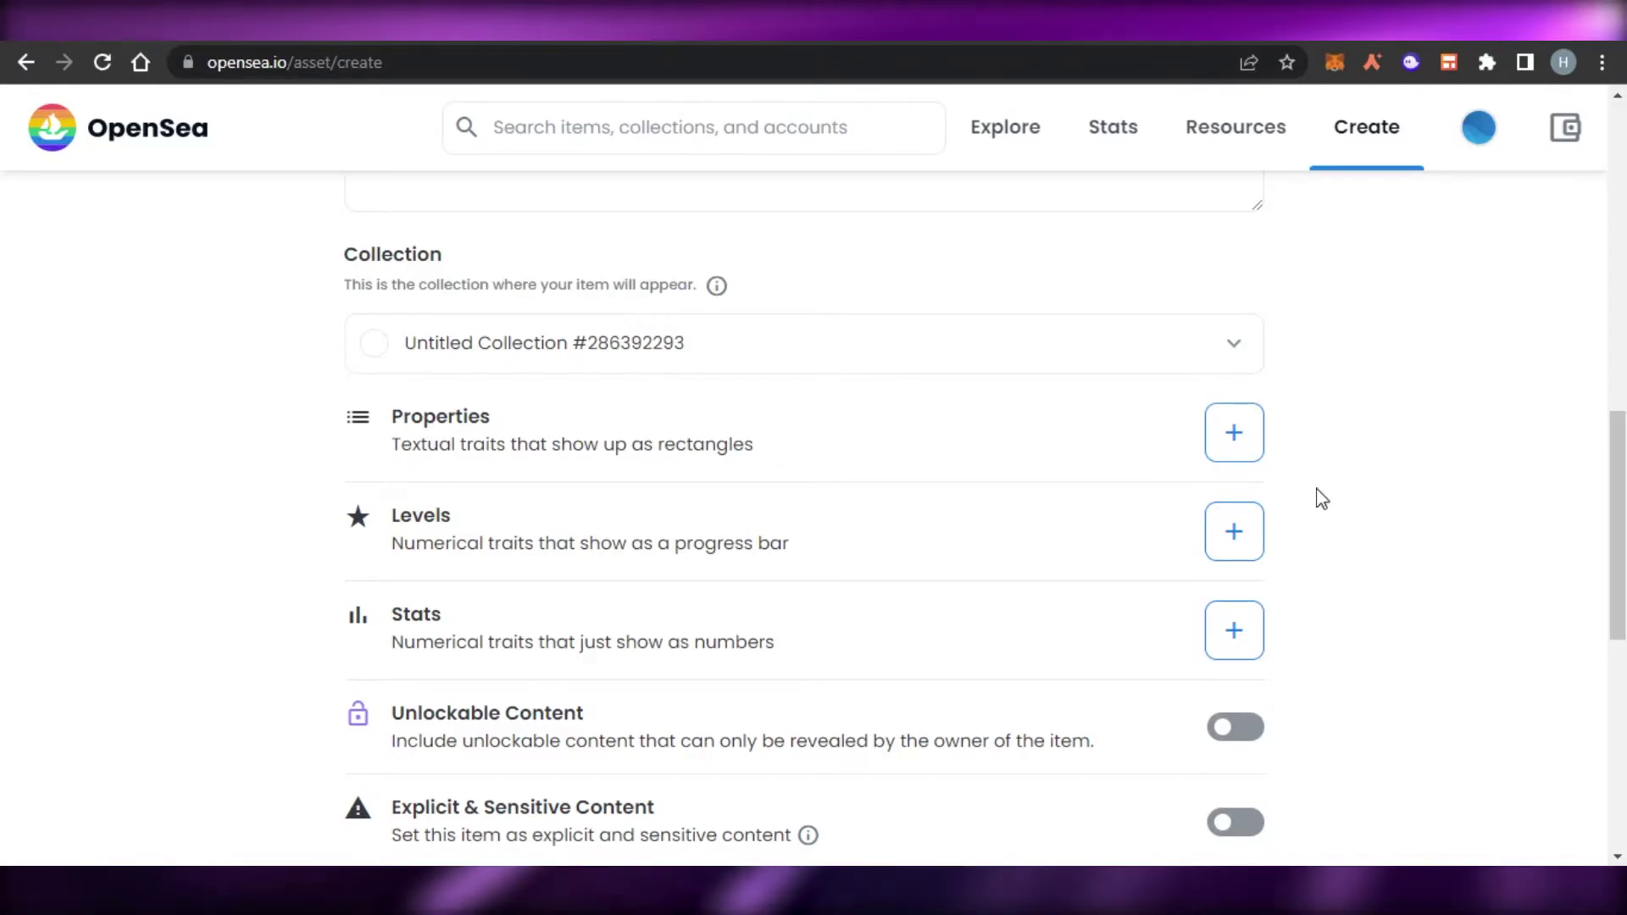
pyautogui.scroll(10, 1318, 497)
pyautogui.scroll(2, 1587, 152)
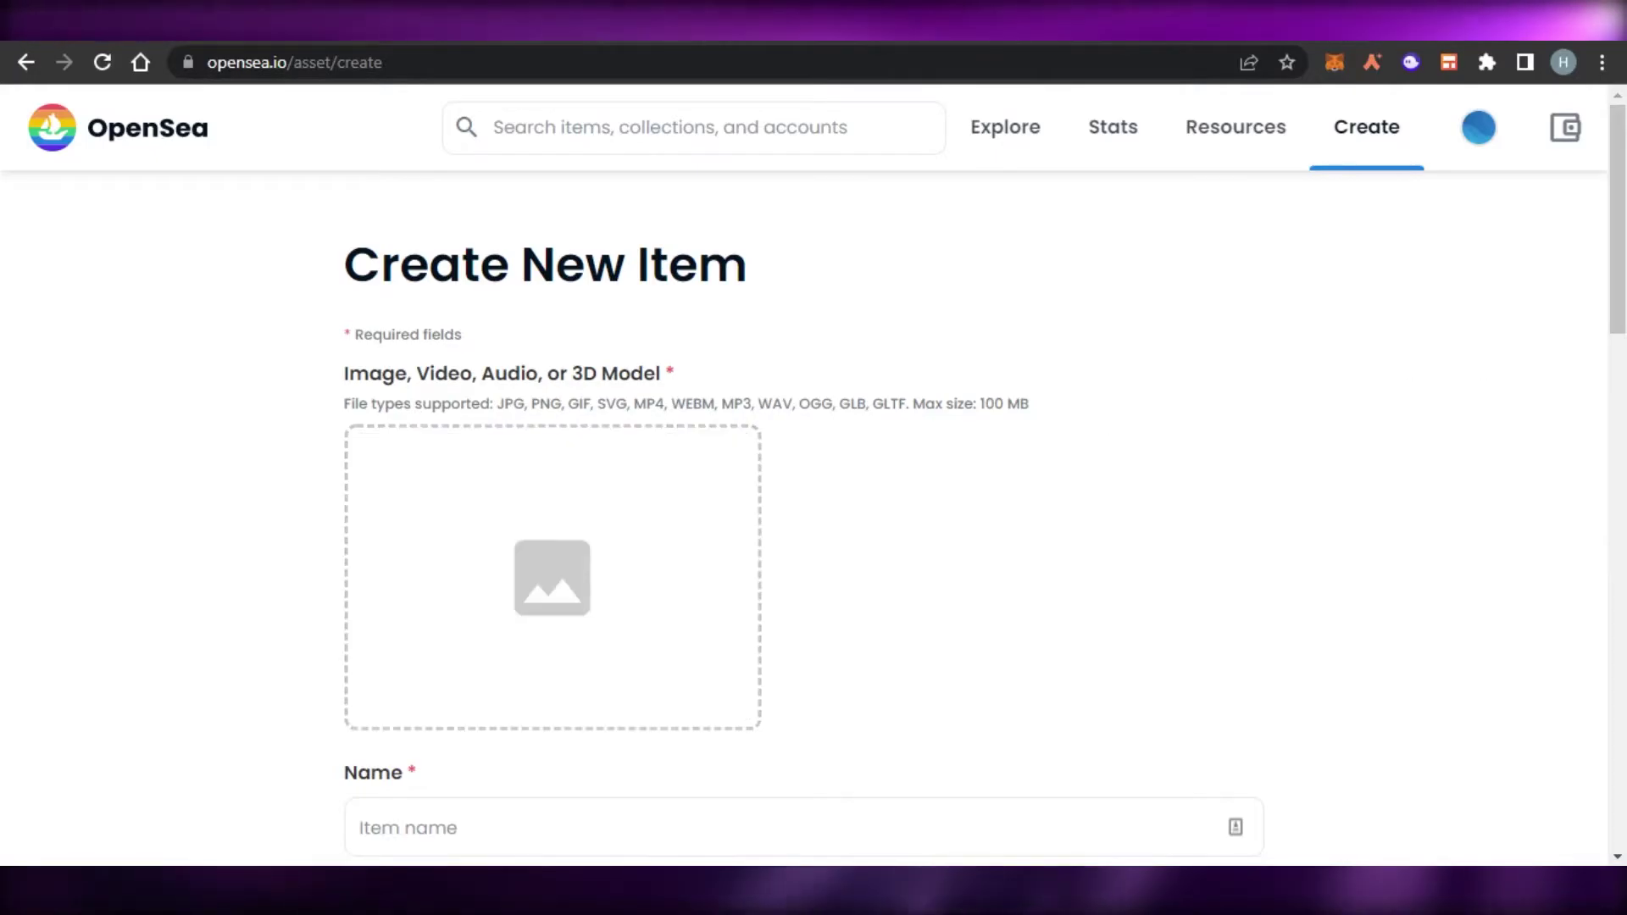
pyautogui.scroll(-10, 813, 508)
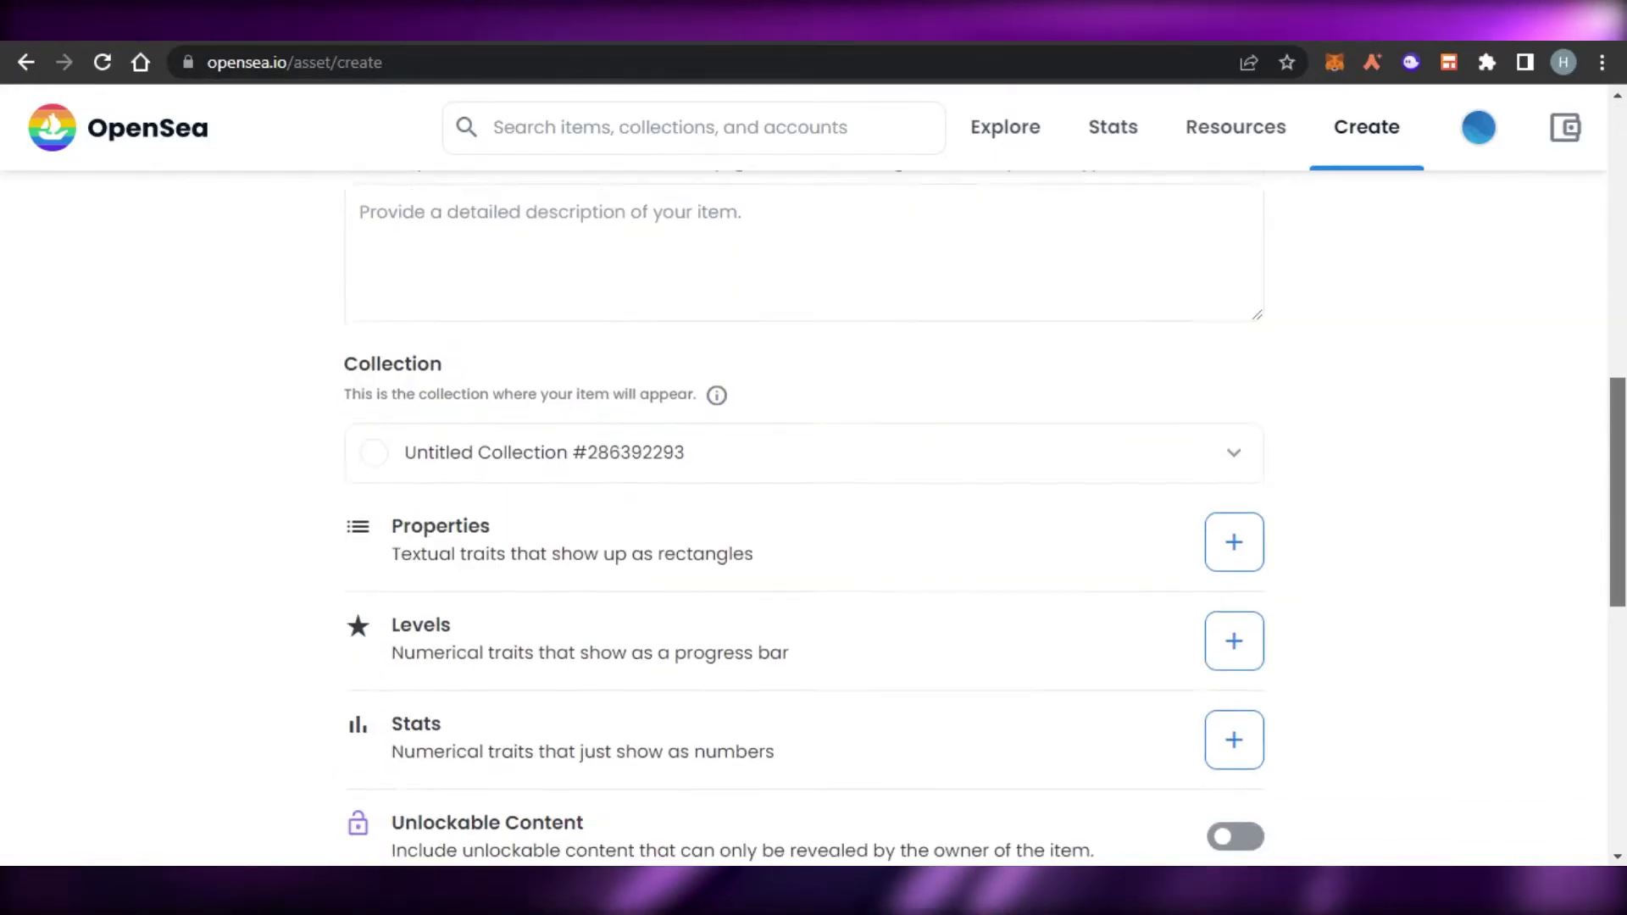
pyautogui.scroll(10, 814, 509)
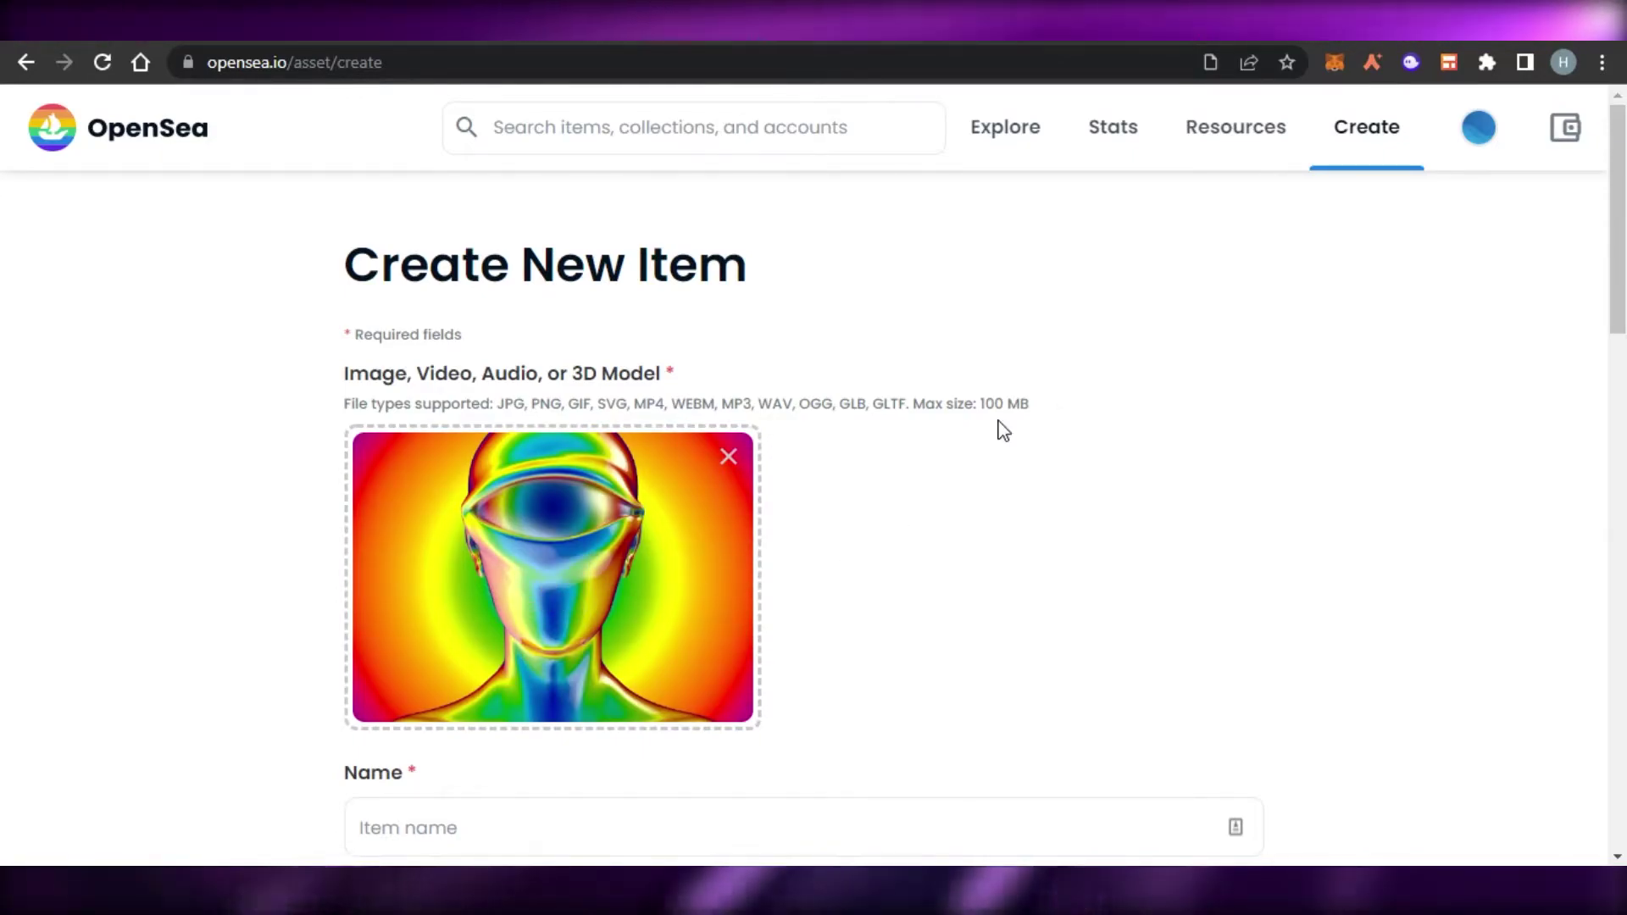
# Step: Enter 'Retro Man' as the new item's name
pyautogui.scroll(-6, 870, 326)
pyautogui.click(870, 326)
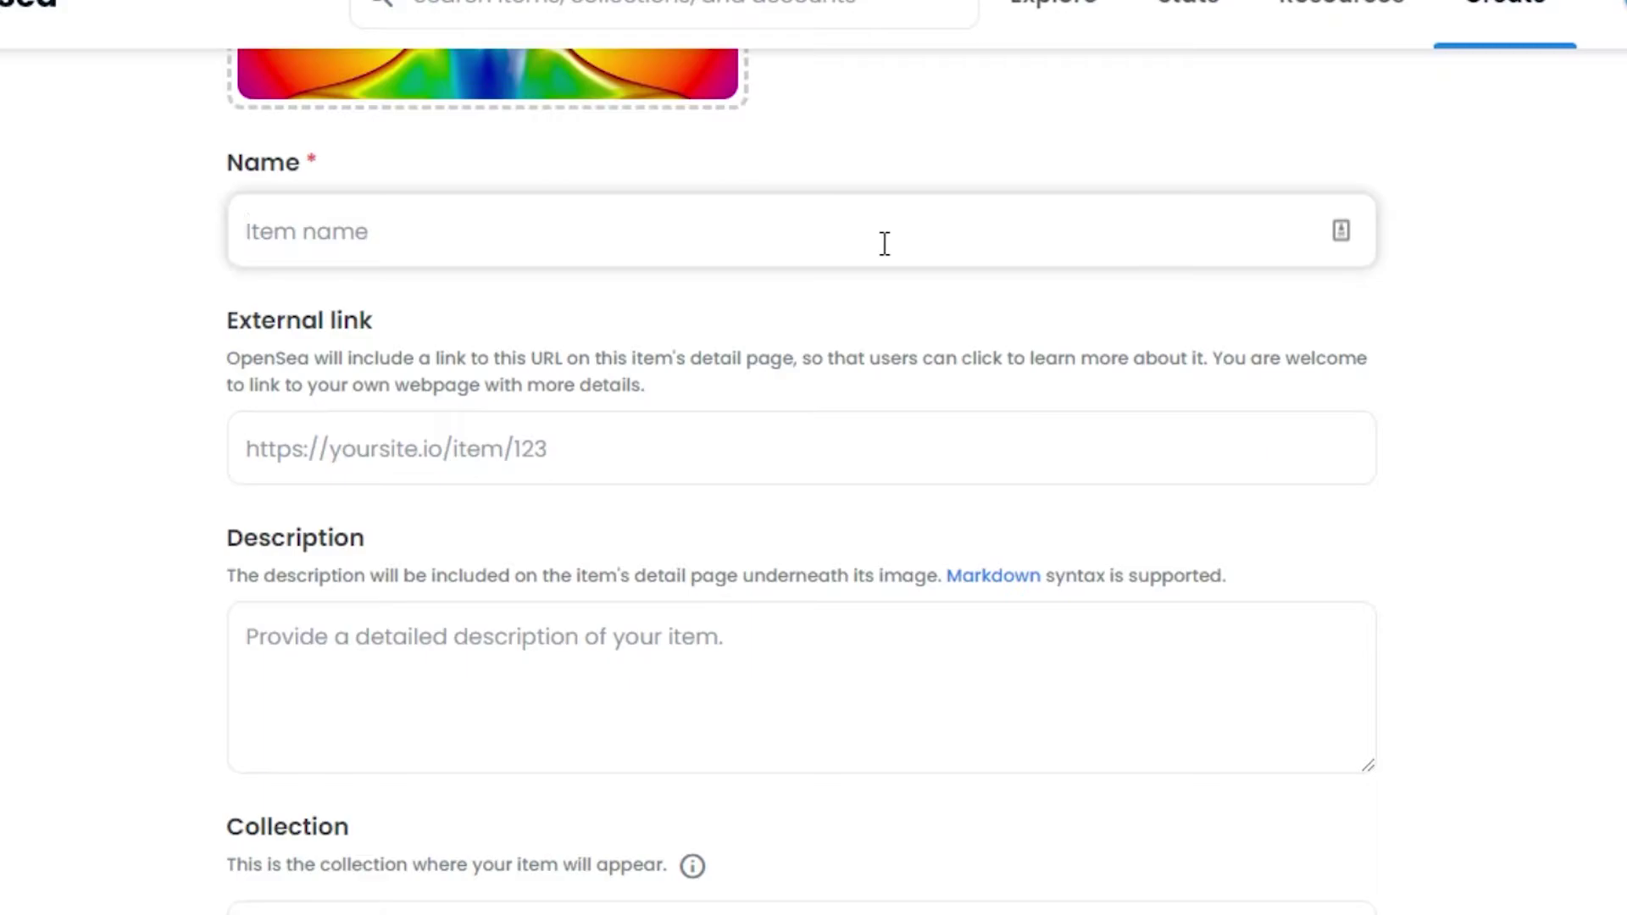
pyautogui.write('Retro Man')
# Step: Type 'description...' into the item's Description field
pyautogui.scroll(-3, 814, 474)
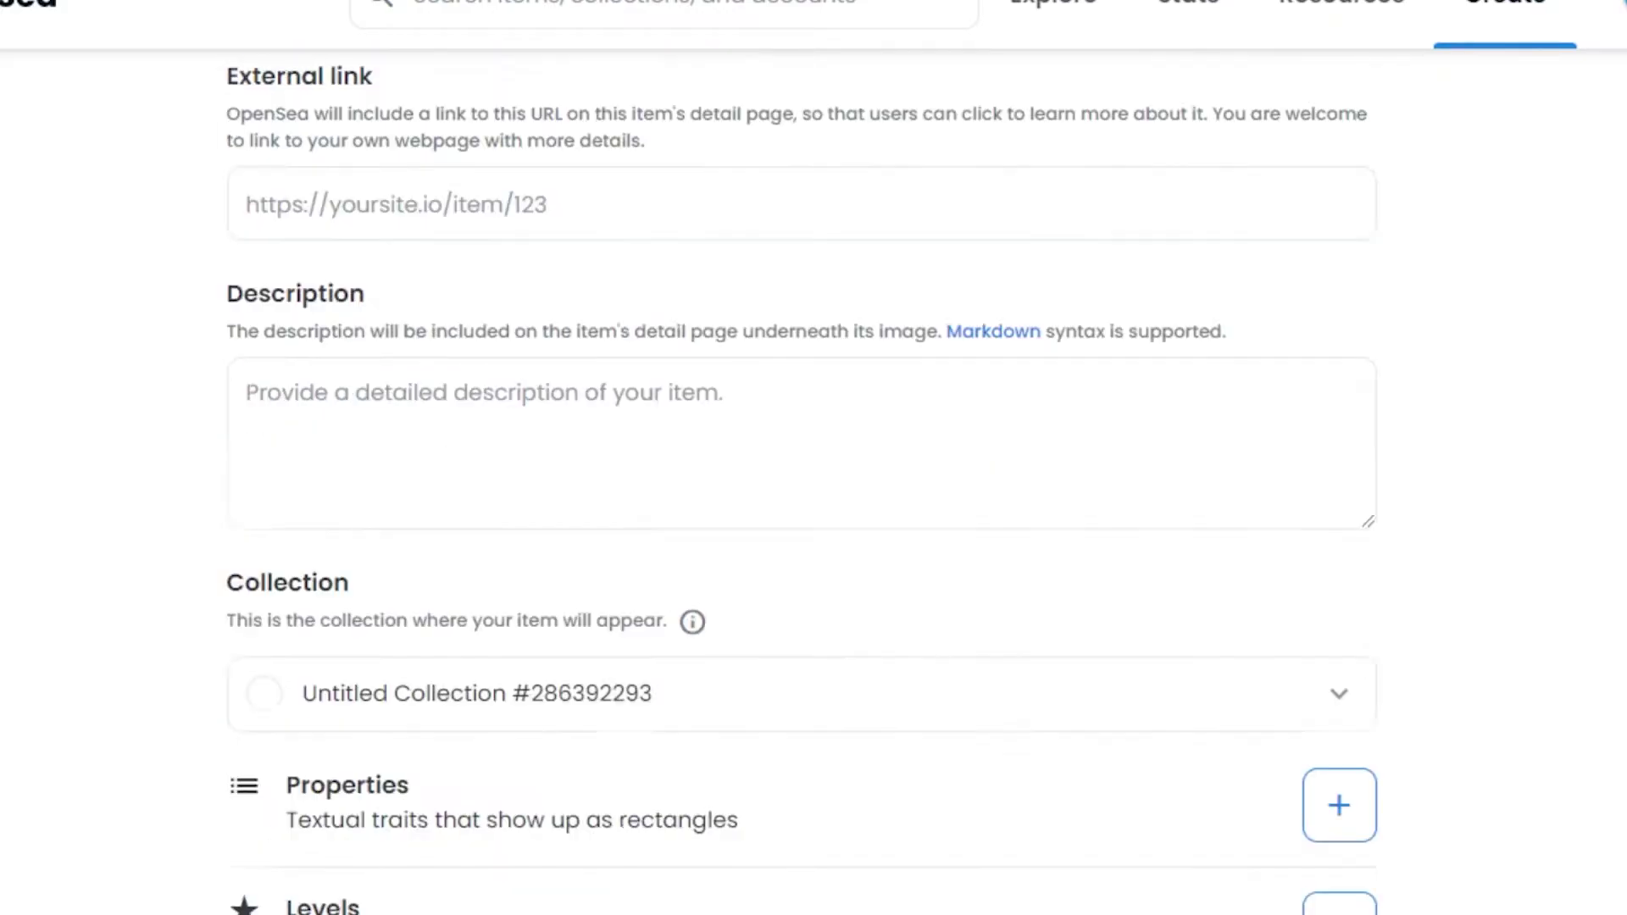
pyautogui.scroll(-2, 575, 145)
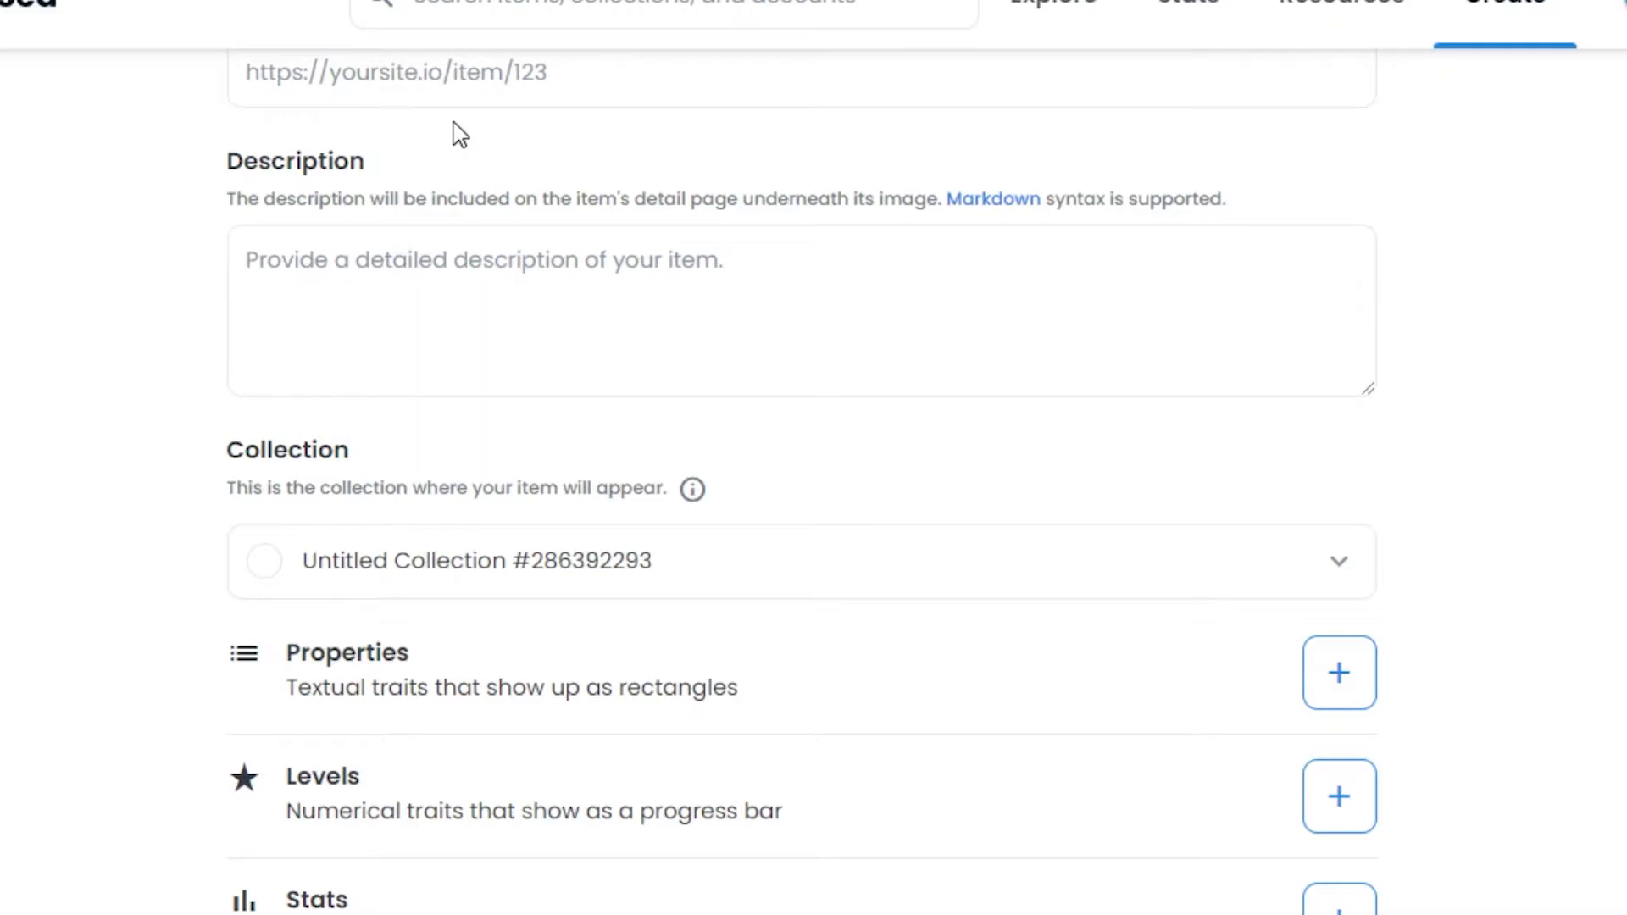
pyautogui.click(399, 277)
pyautogui.write('descr')
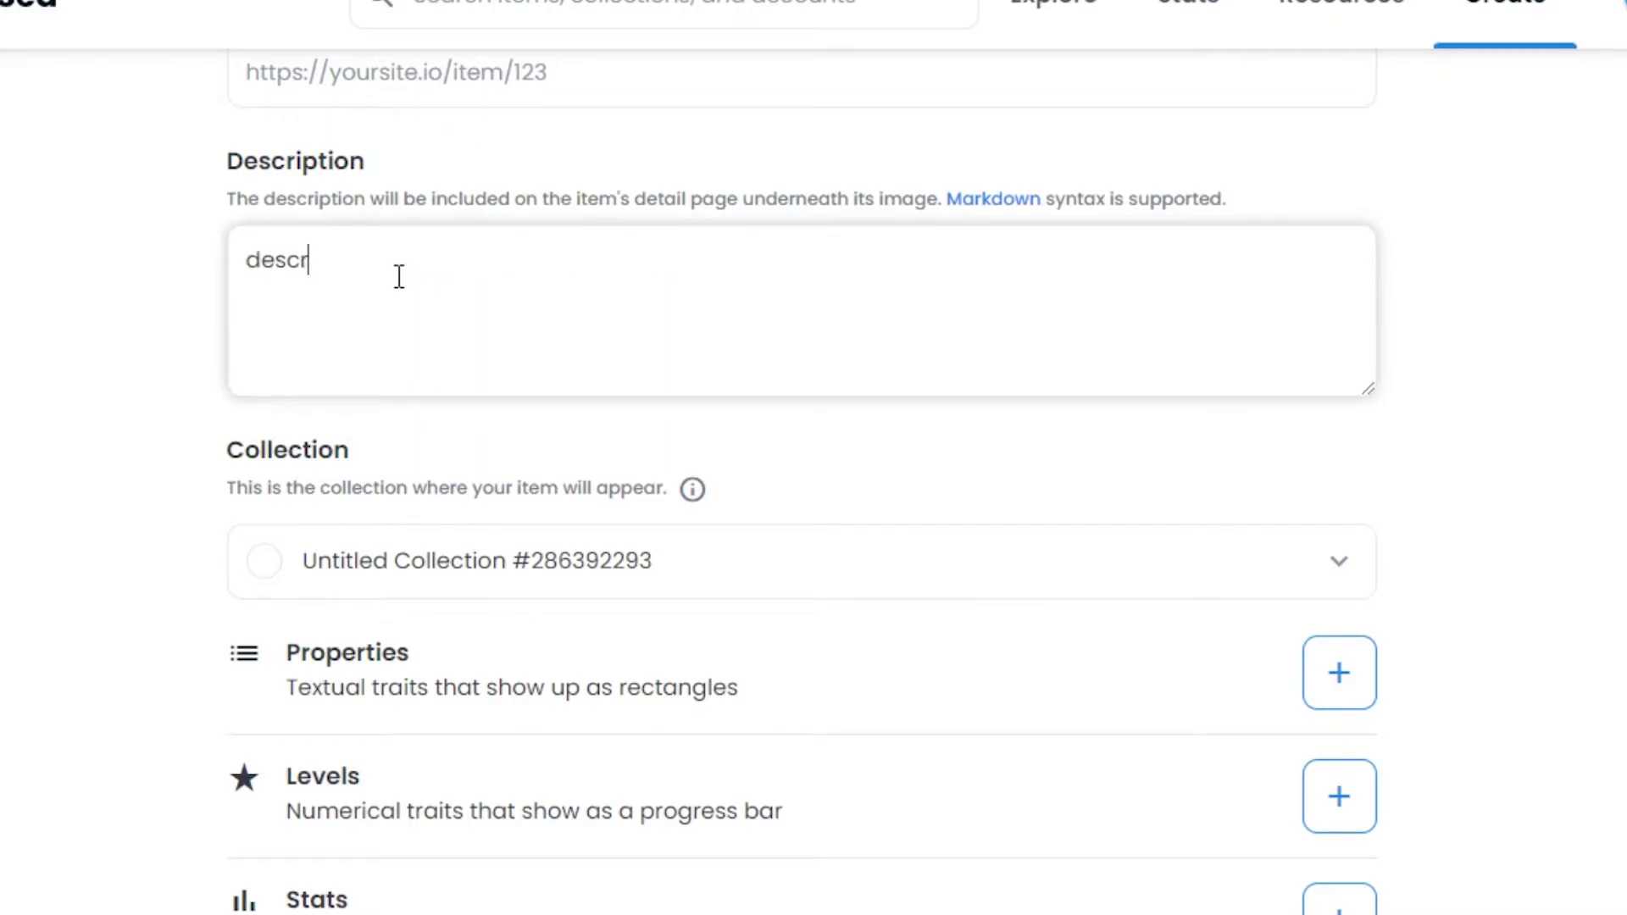
pyautogui.write('iption...')
pyautogui.scroll(-5, 763, 174)
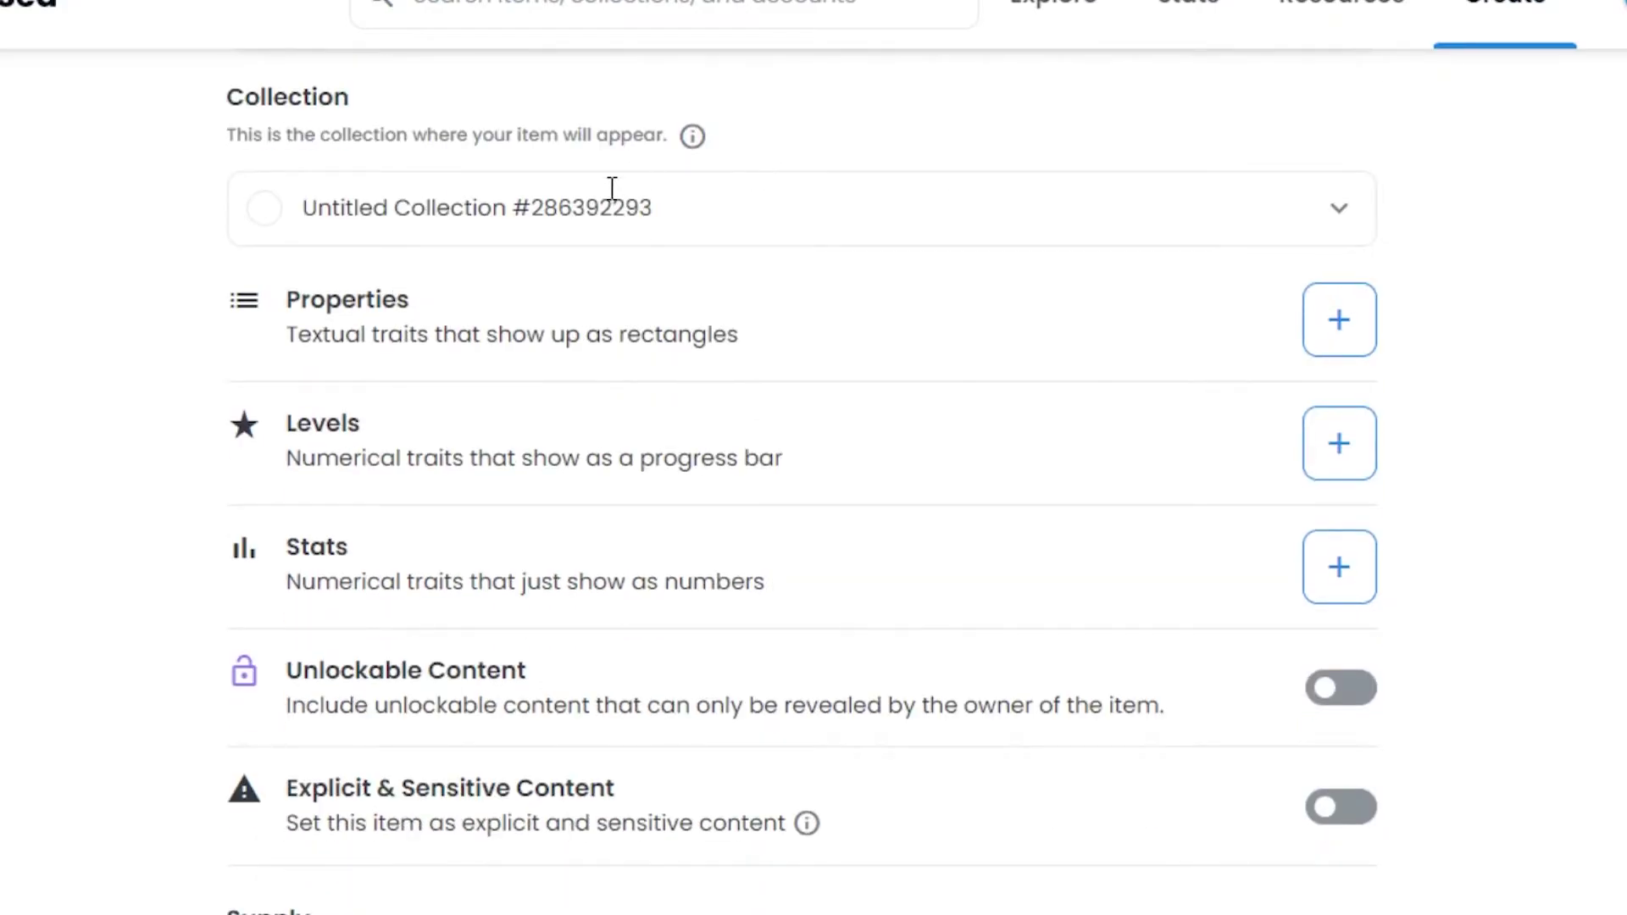
# Step: Choose Untitled Collection #286392293 from the Collection dropdown
pyautogui.click(612, 187)
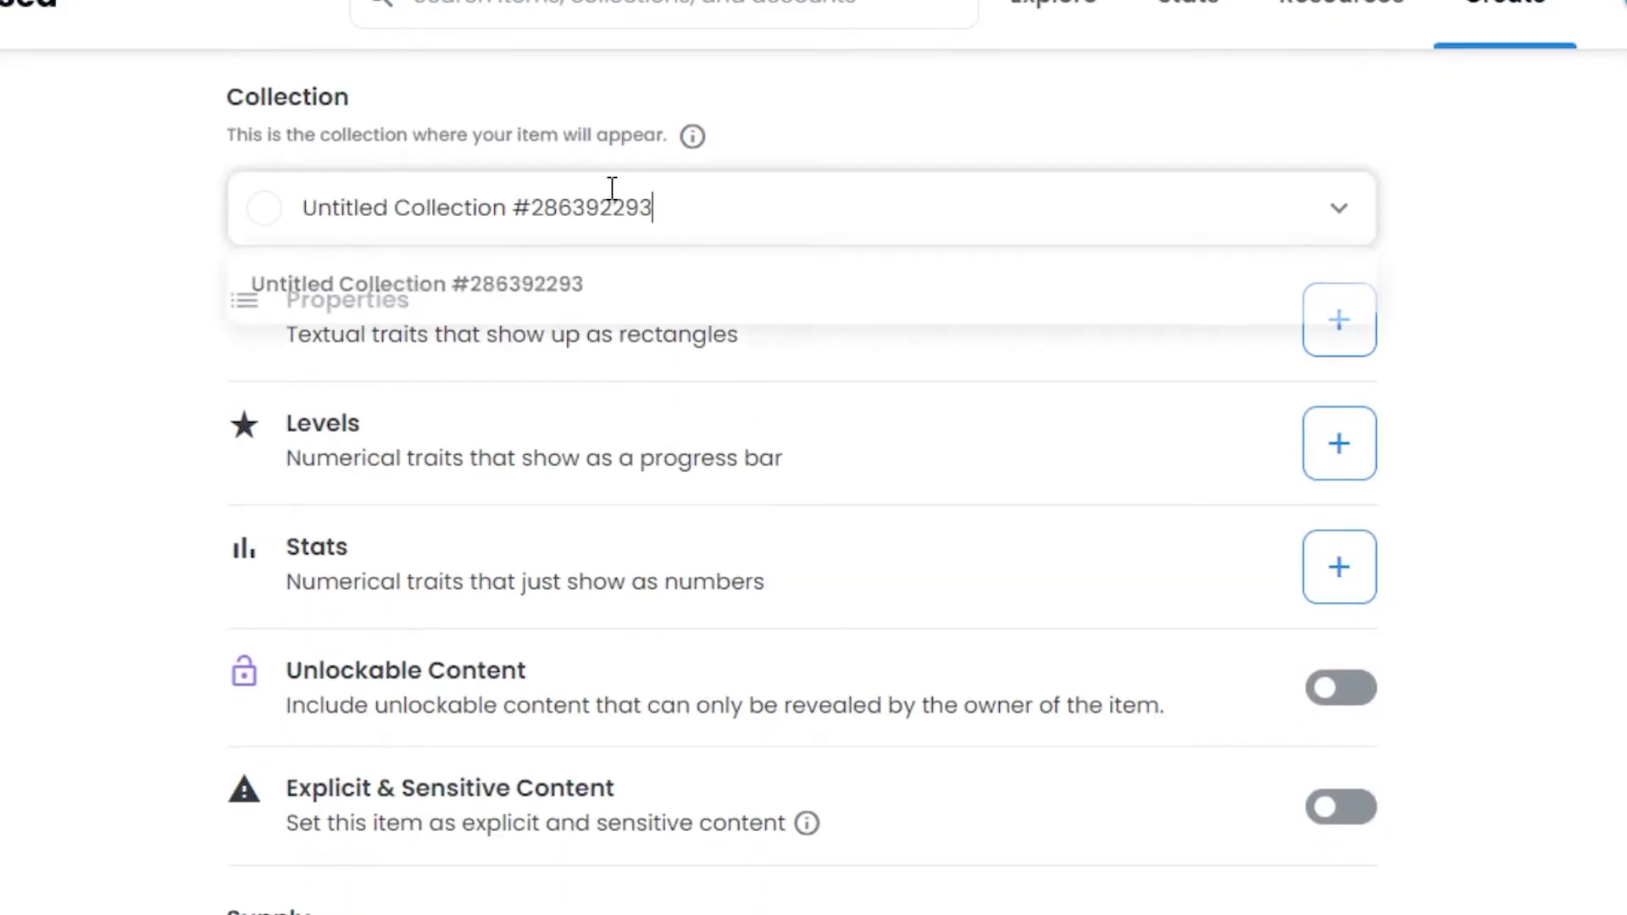
pyautogui.click(356, 310)
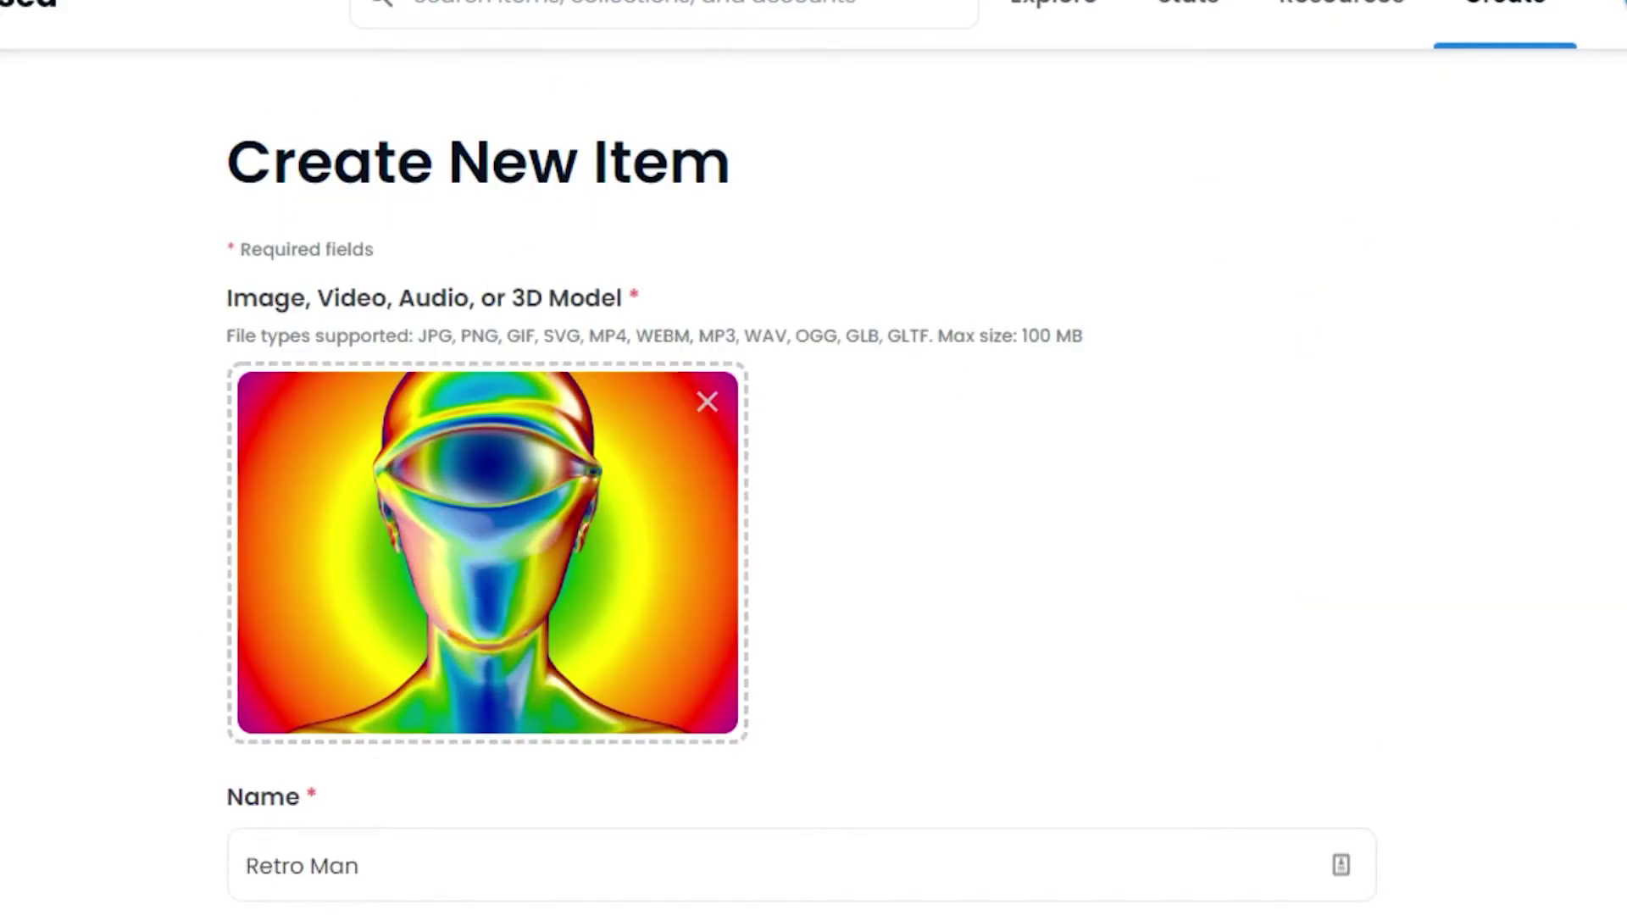
pyautogui.scroll(-10, 814, 474)
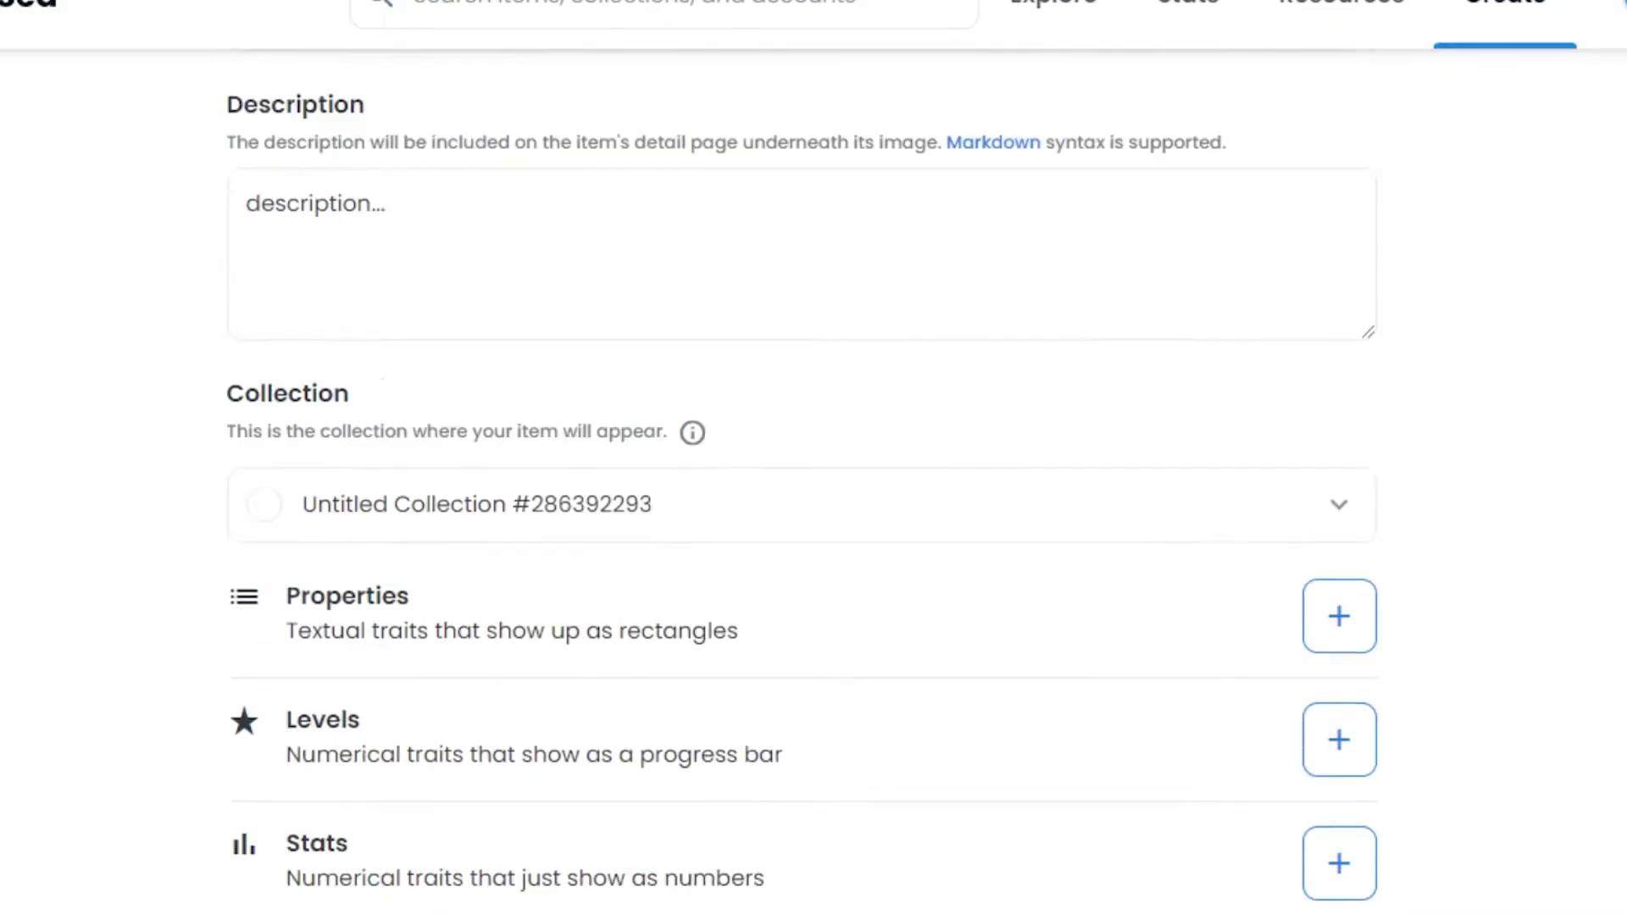
pyautogui.scroll(-2, 628, 276)
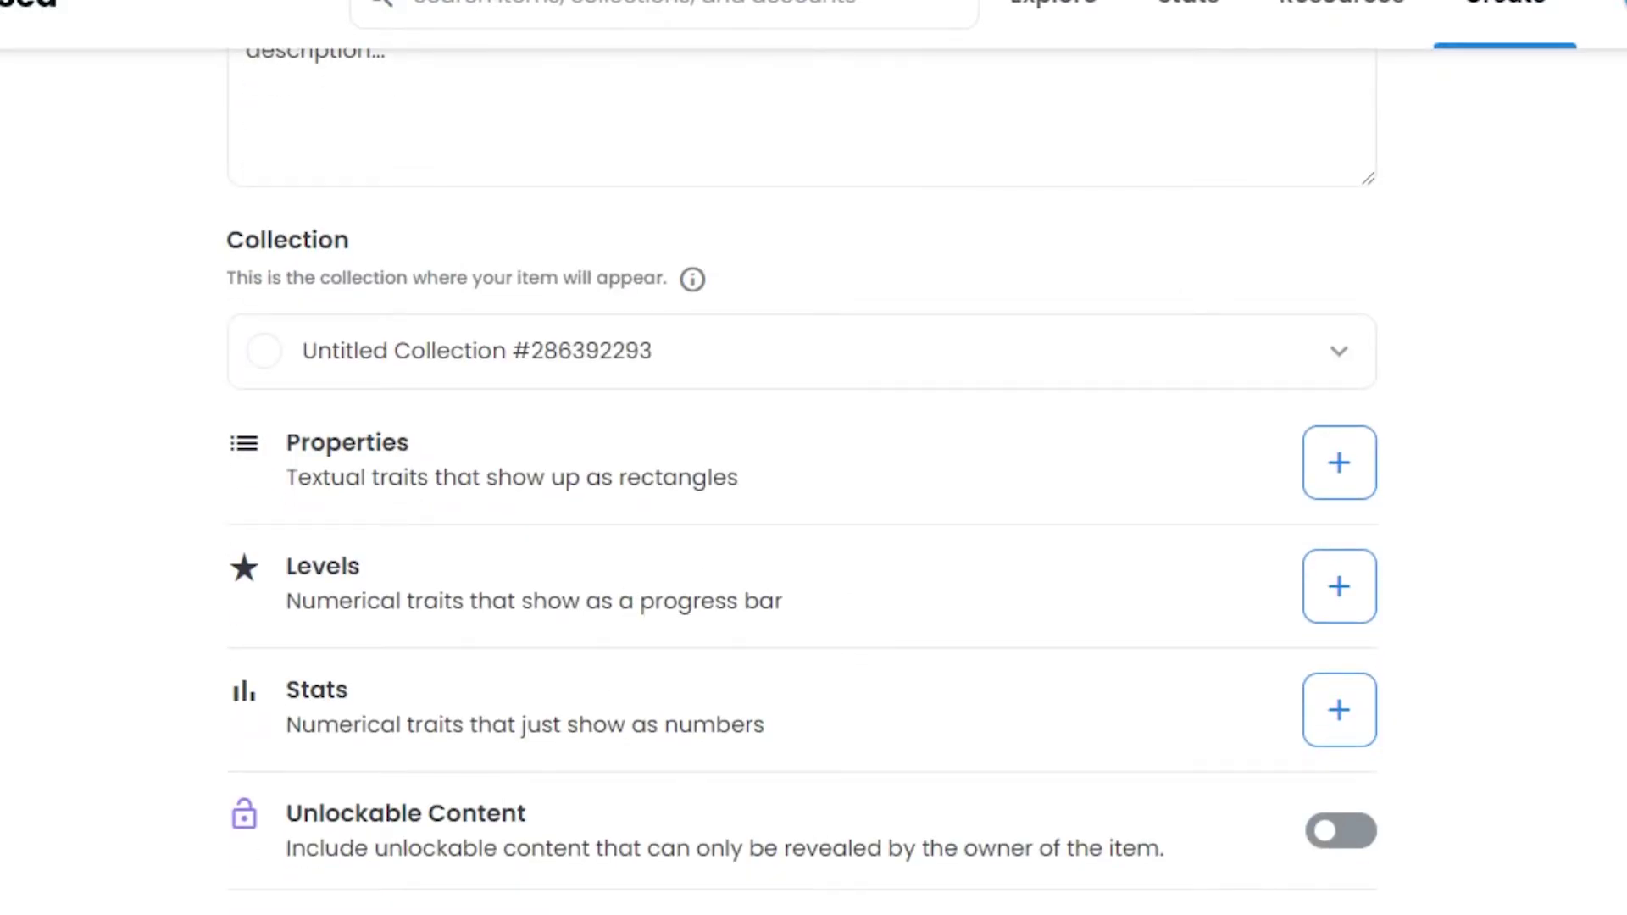
pyautogui.scroll(-3, 661, 284)
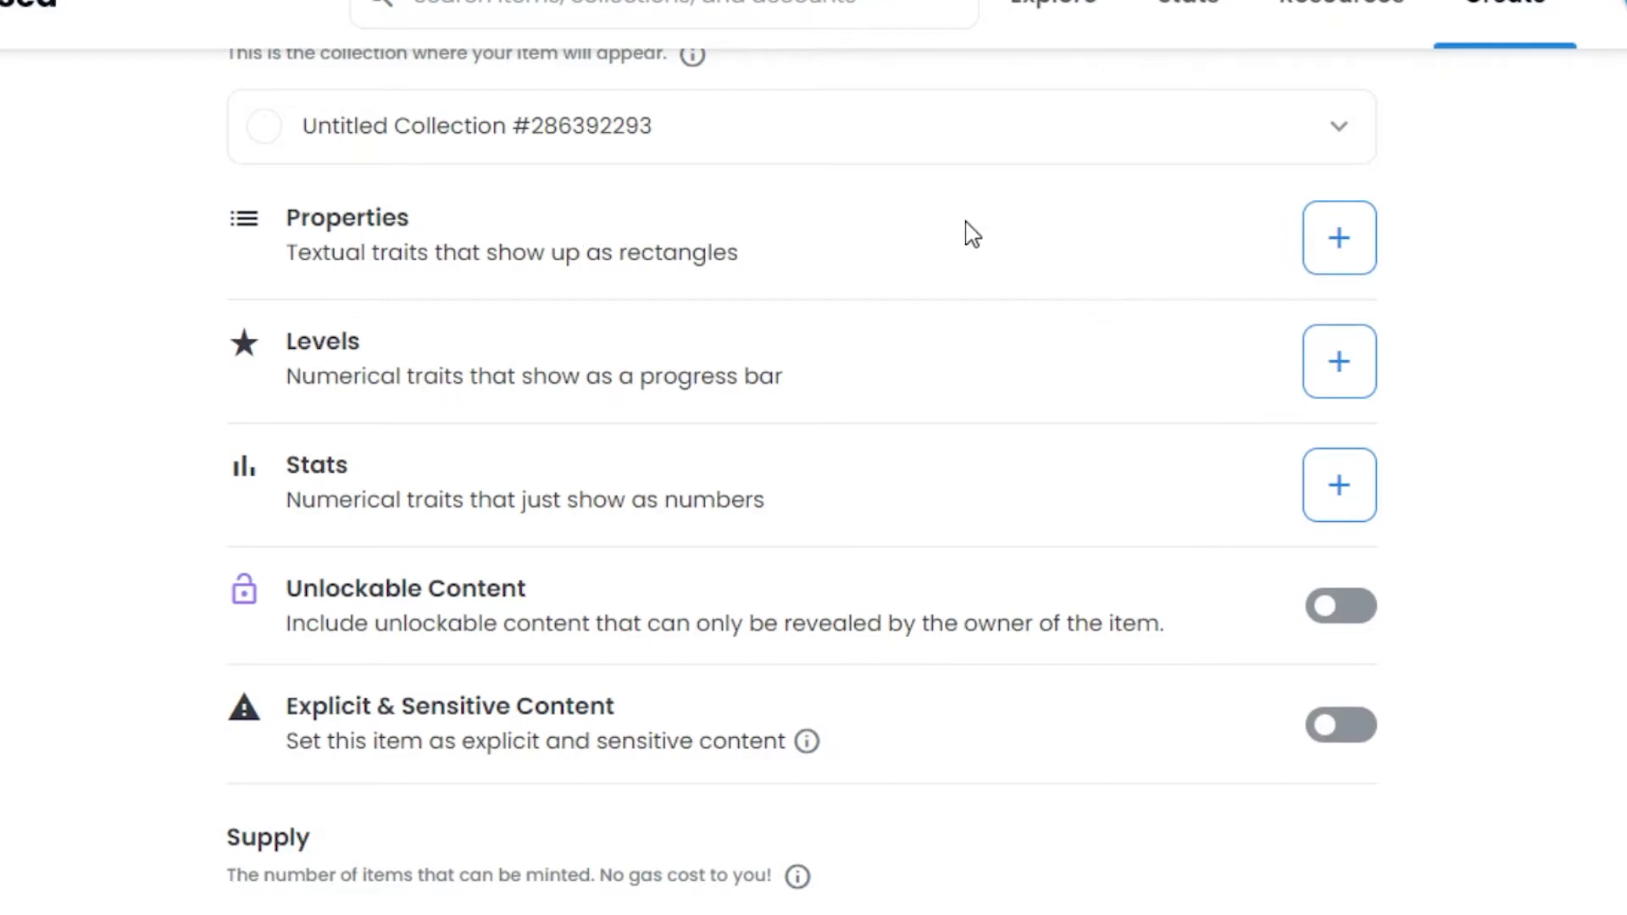
# Step: Add the properties Gender: Male and Color: Yellow
pyautogui.click(1346, 241)
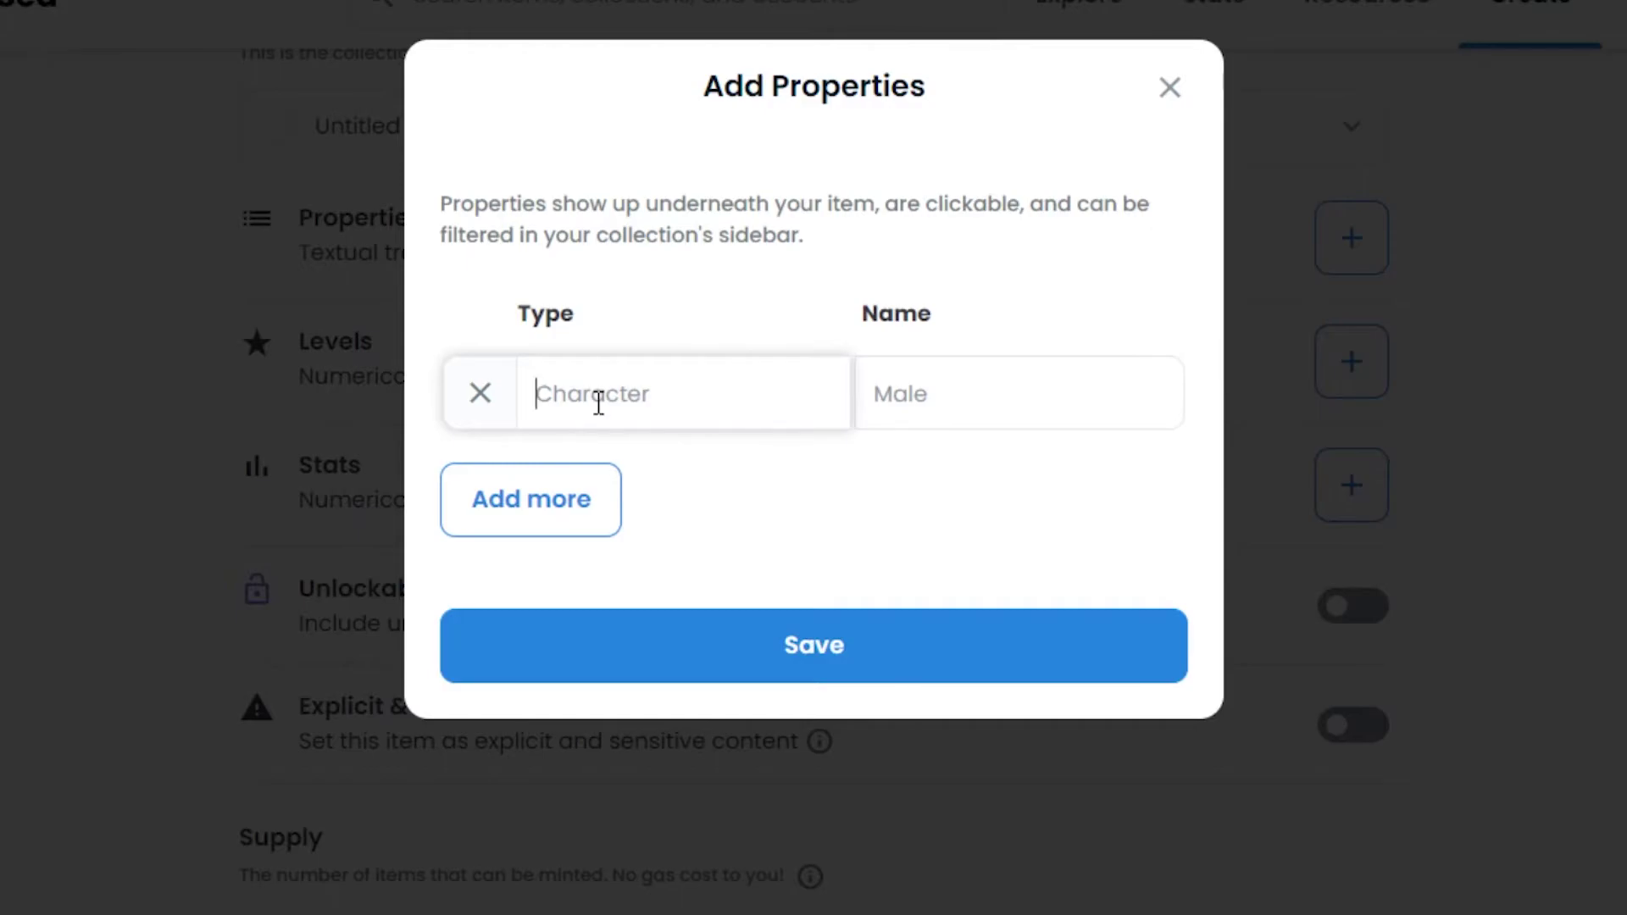
pyautogui.write('Gender')
pyautogui.click(936, 397)
pyautogui.write('Male')
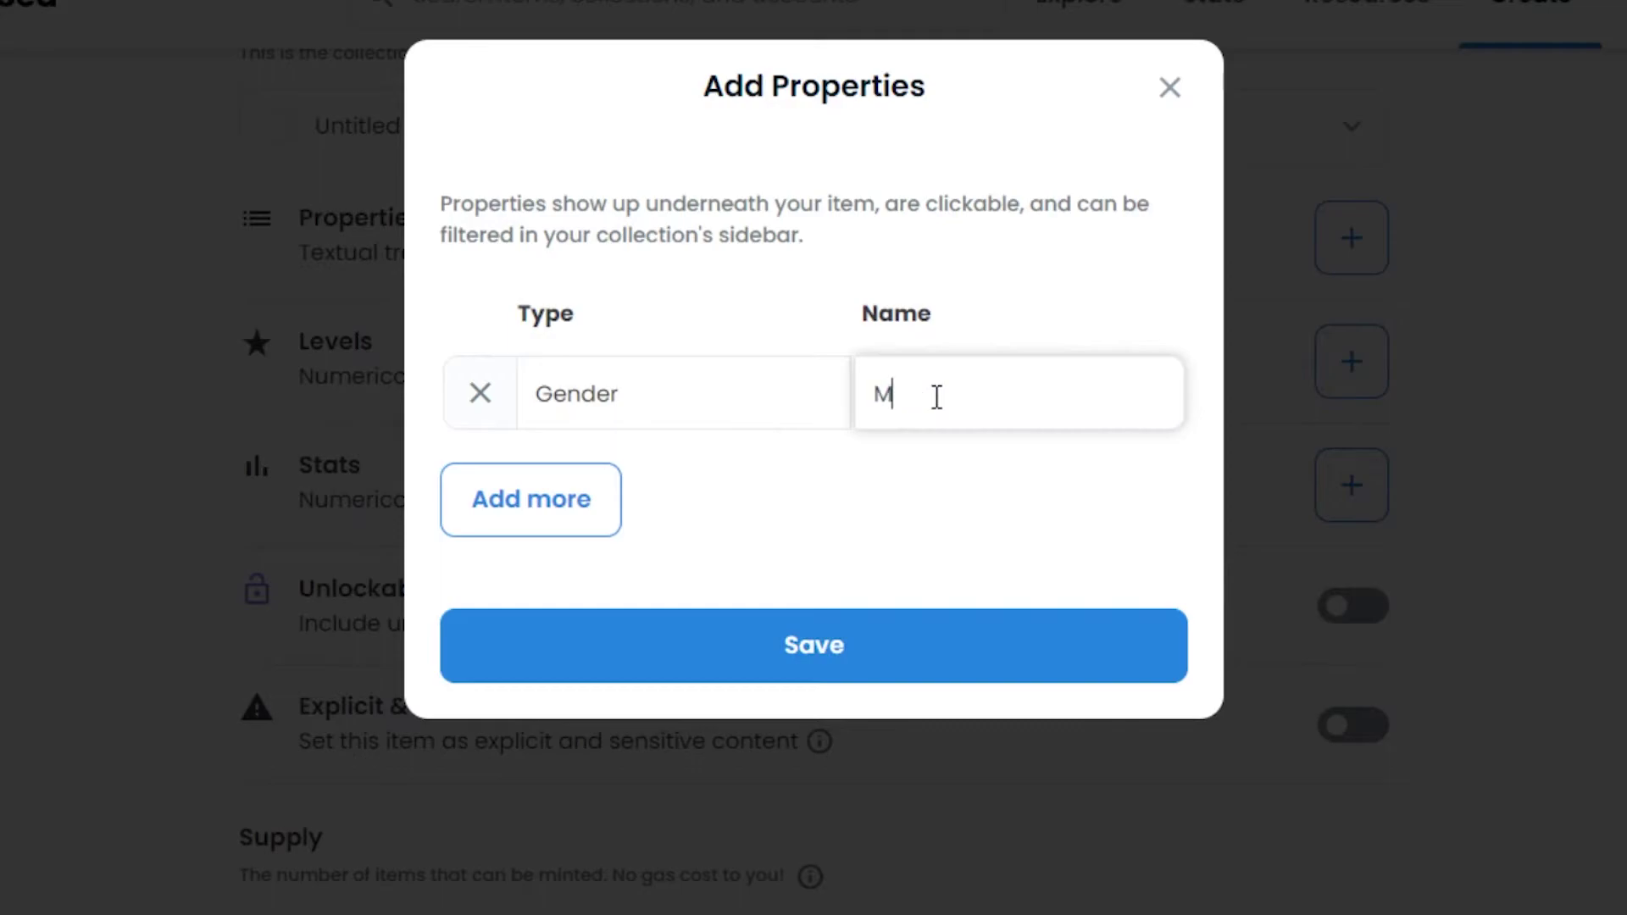
pyautogui.click(602, 511)
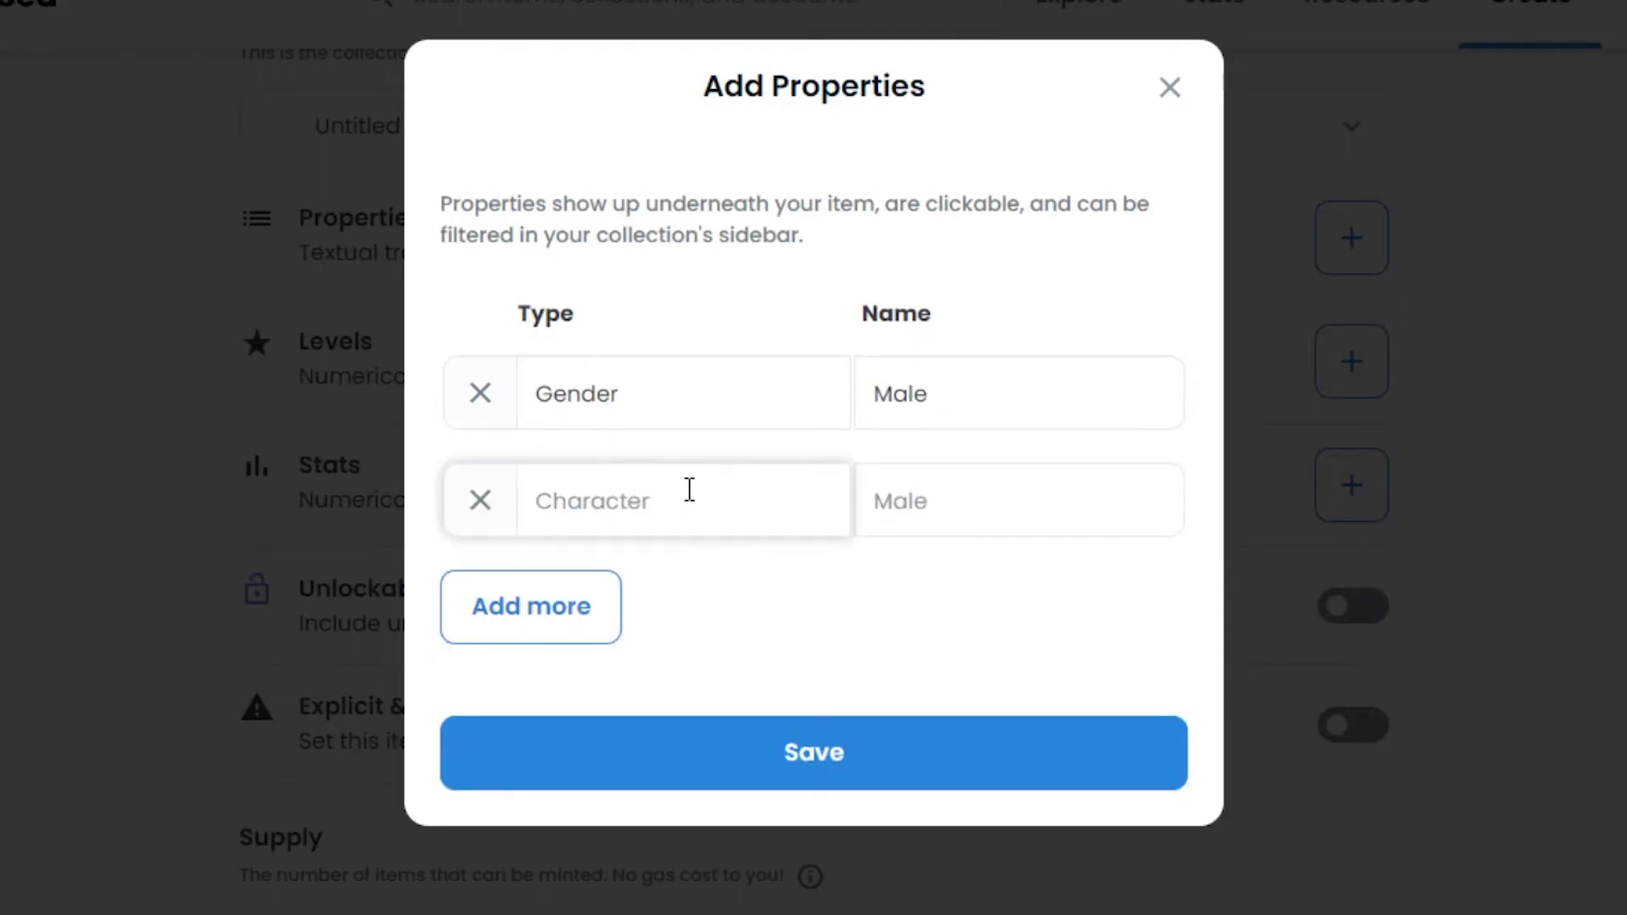
pyautogui.write('Color')
pyautogui.click(916, 504)
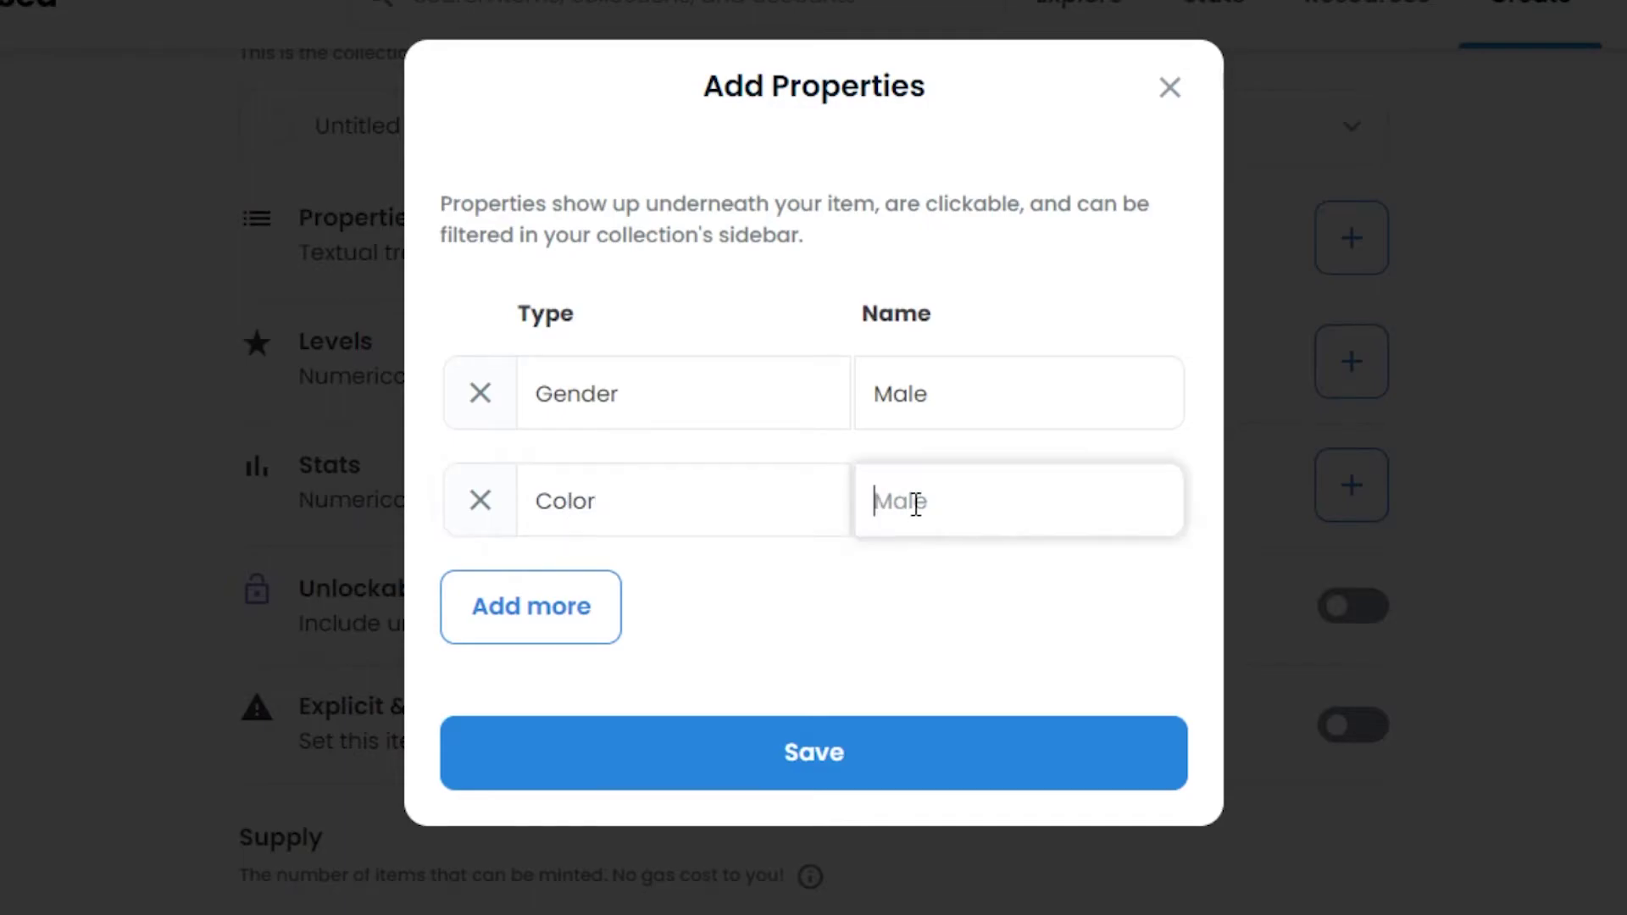
pyautogui.write('Yellow')
# Step: Add Color: pink and pattern: Retro properties, then save all four
pyautogui.click(592, 618)
pyautogui.click(619, 552)
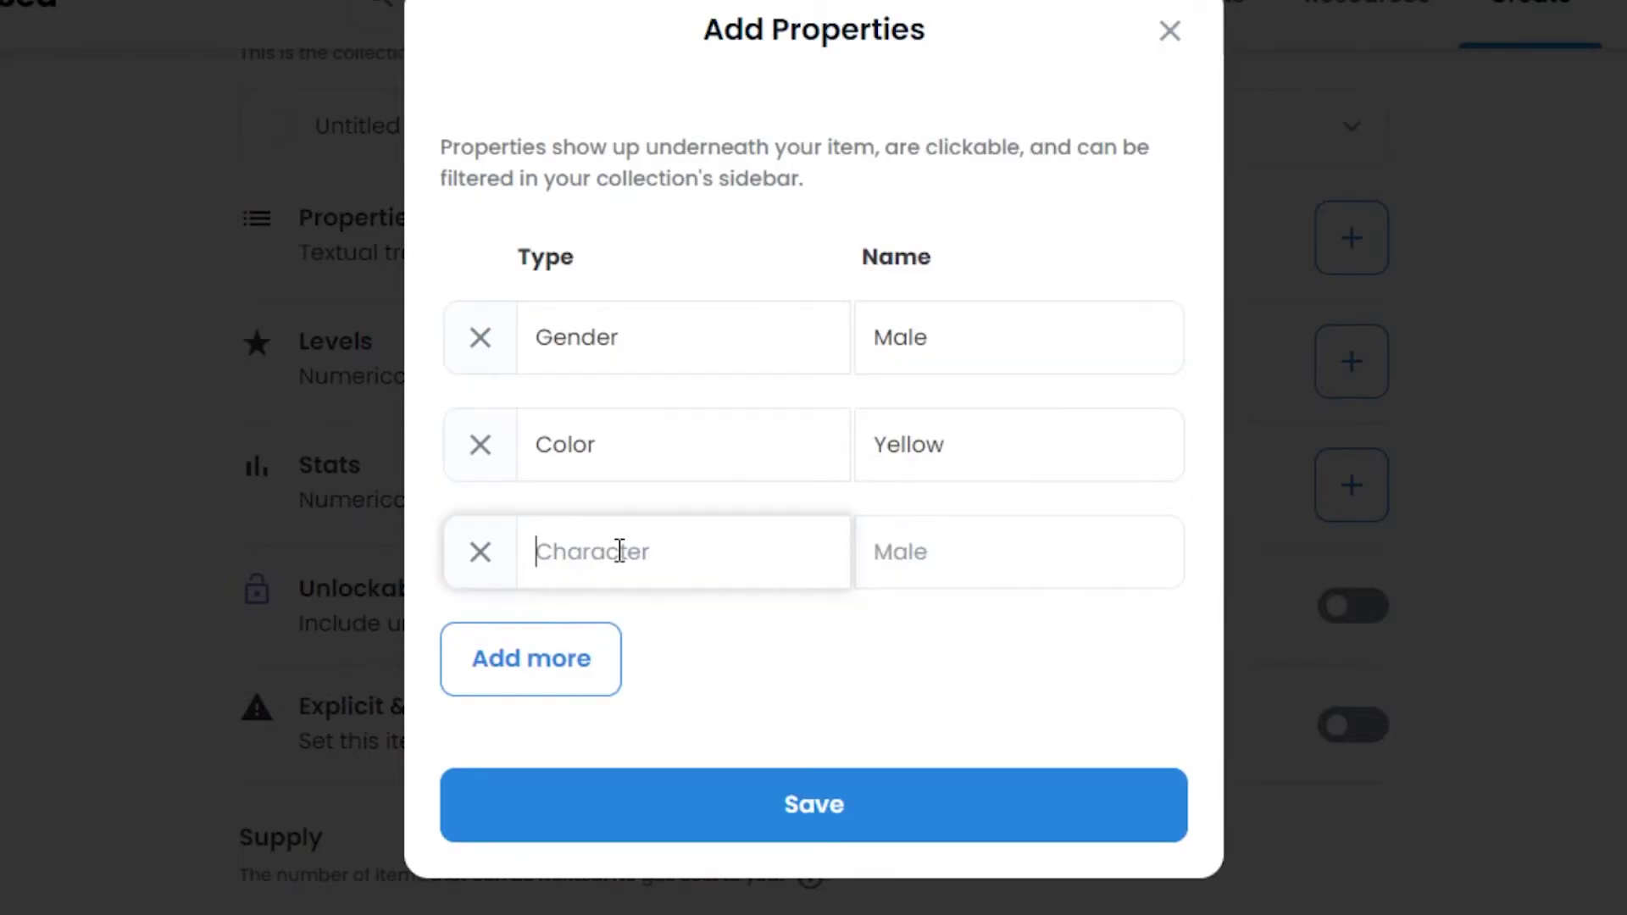
pyautogui.write('Color')
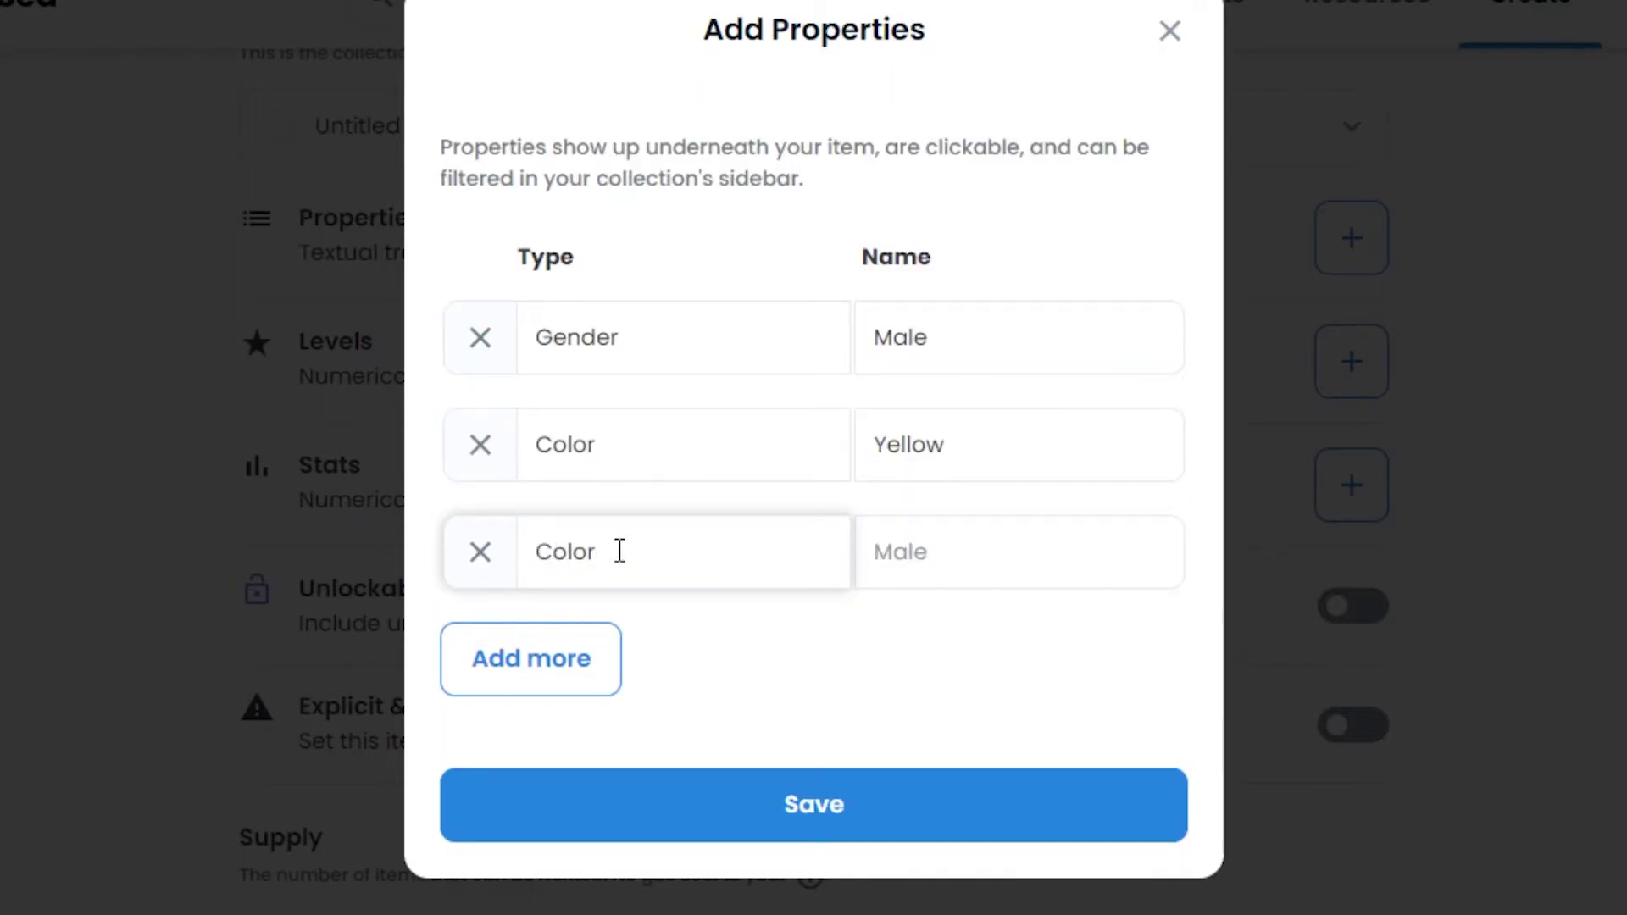
pyautogui.click(916, 552)
pyautogui.write('pink')
pyautogui.click(512, 648)
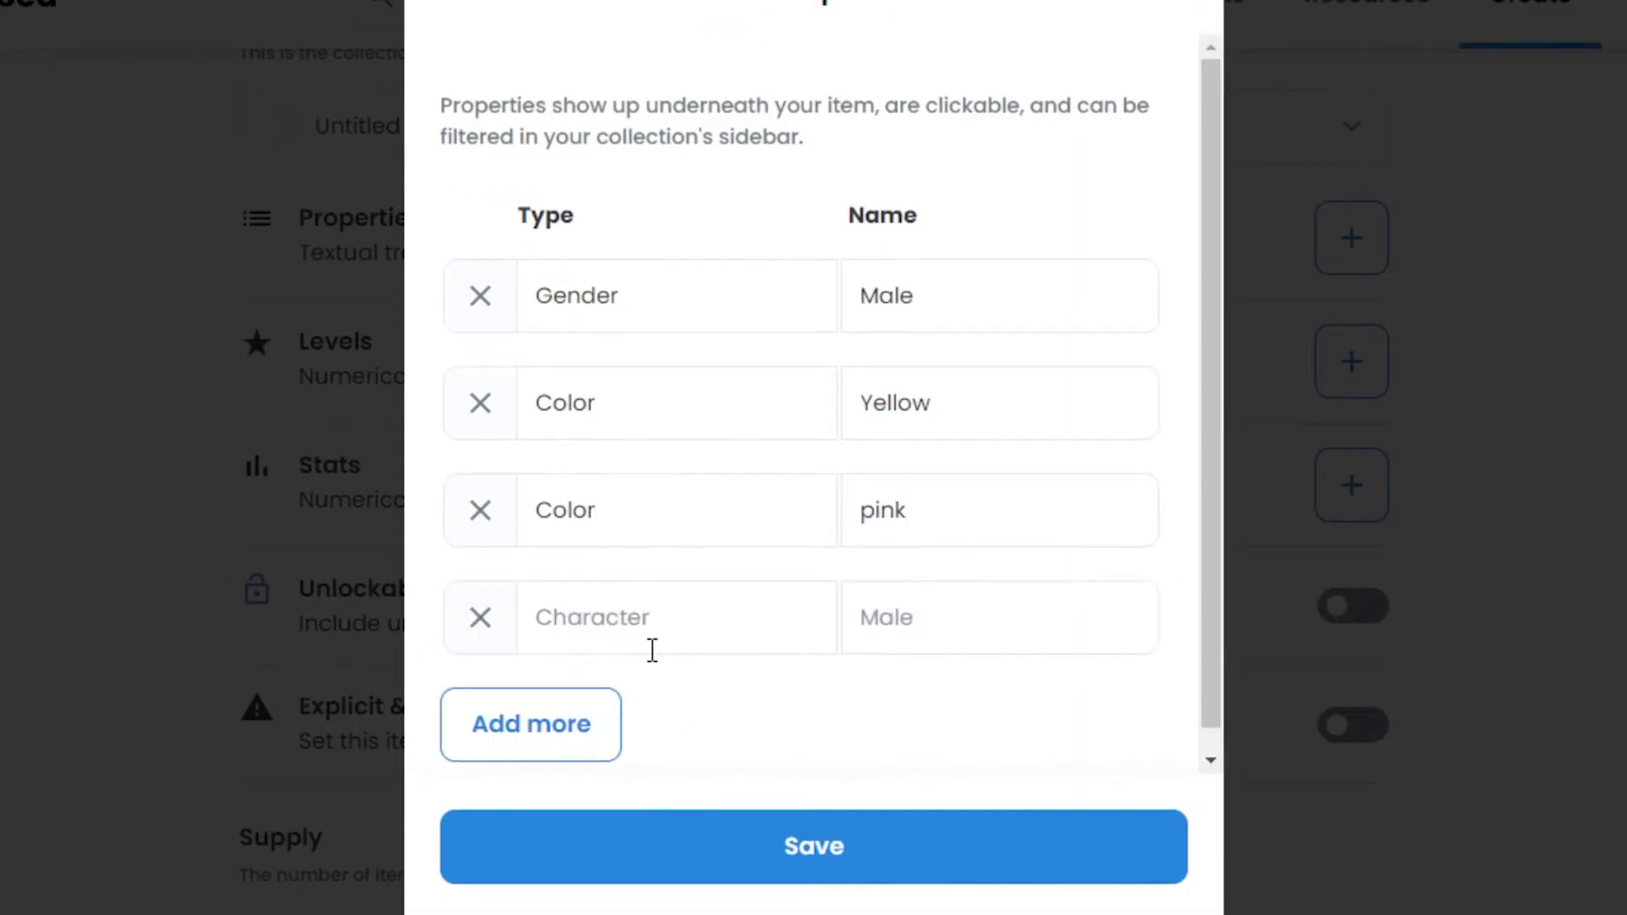
pyautogui.click(647, 629)
pyautogui.write('pattern')
pyautogui.click(971, 611)
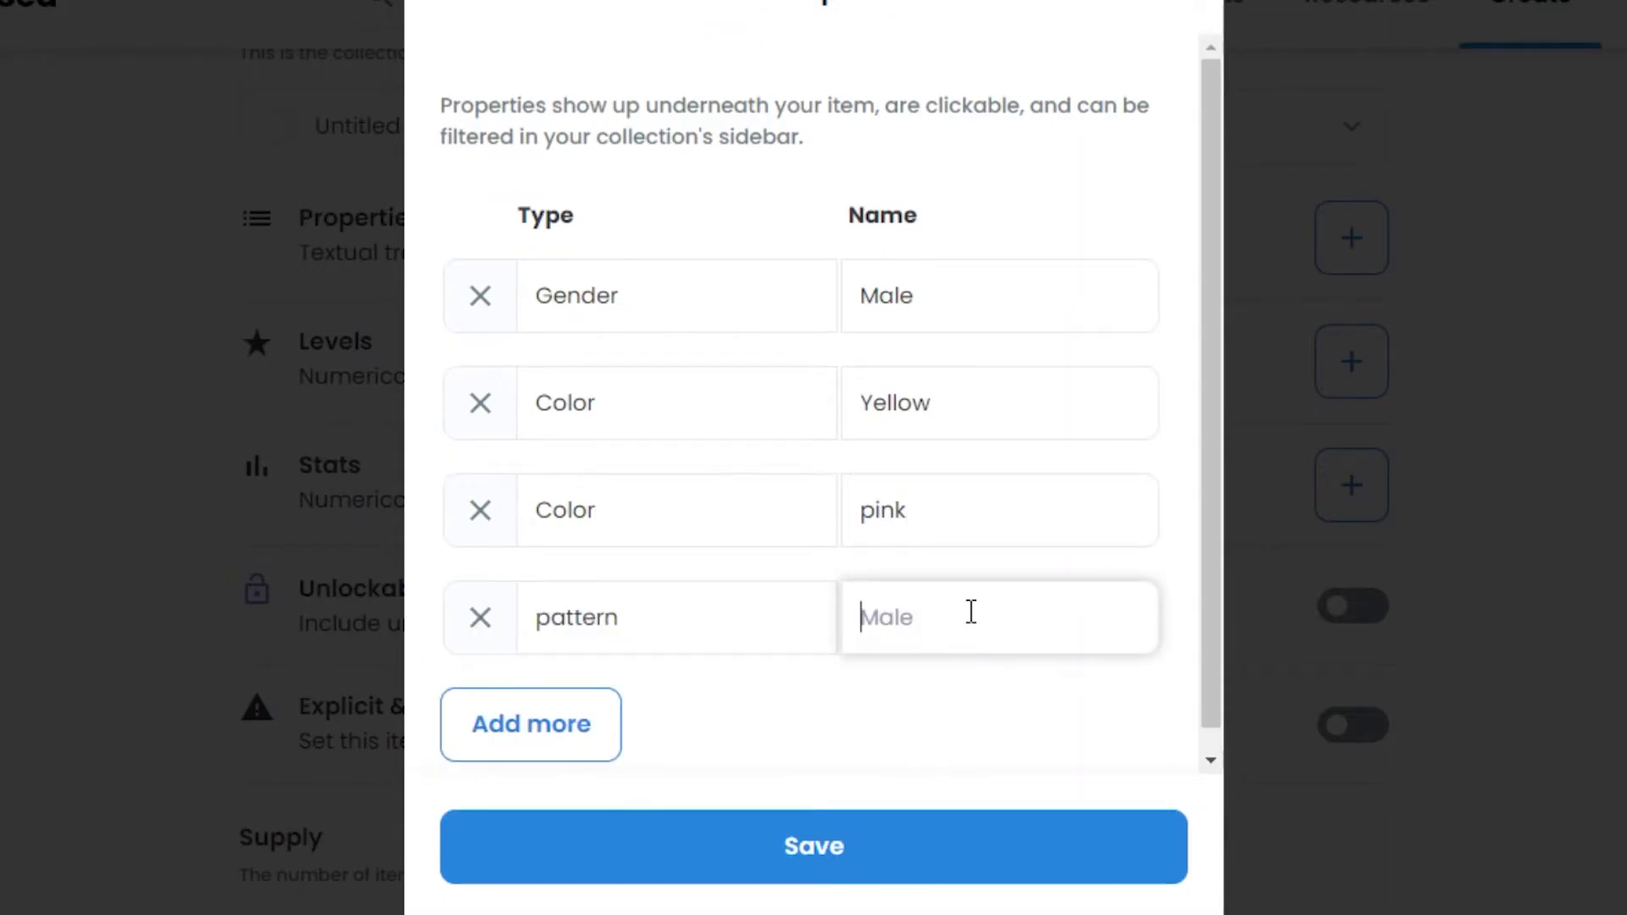
pyautogui.write('REtro')
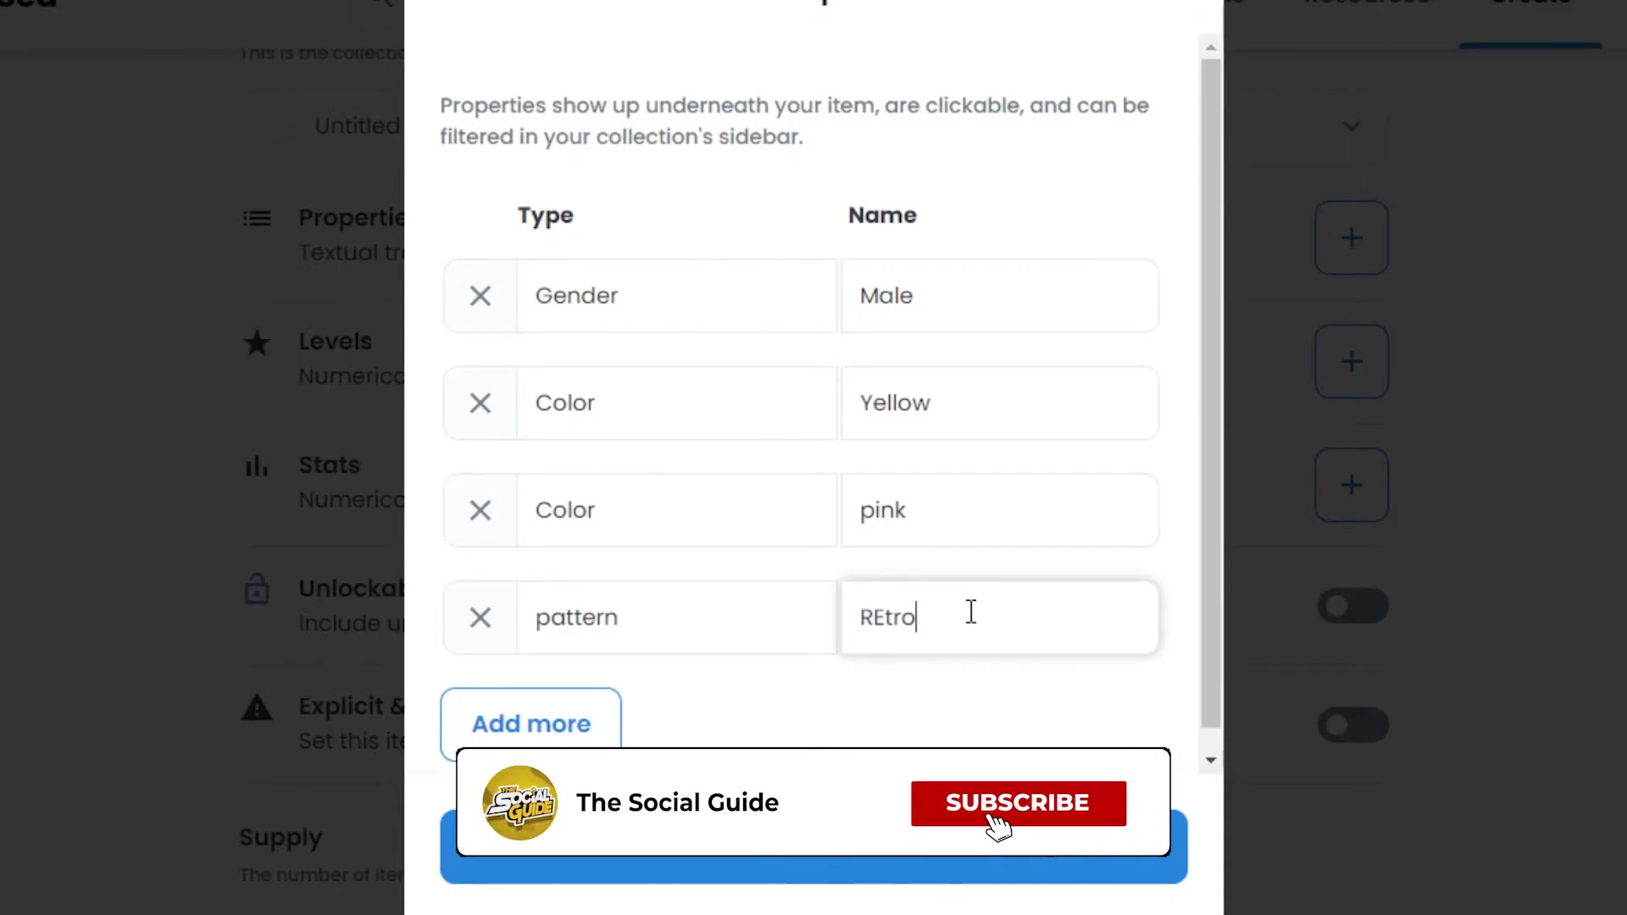
pyautogui.press('BackSpace')
pyautogui.press('BackSpace')
pyautogui.press('BackSpace')
pyautogui.press('BackSpace')
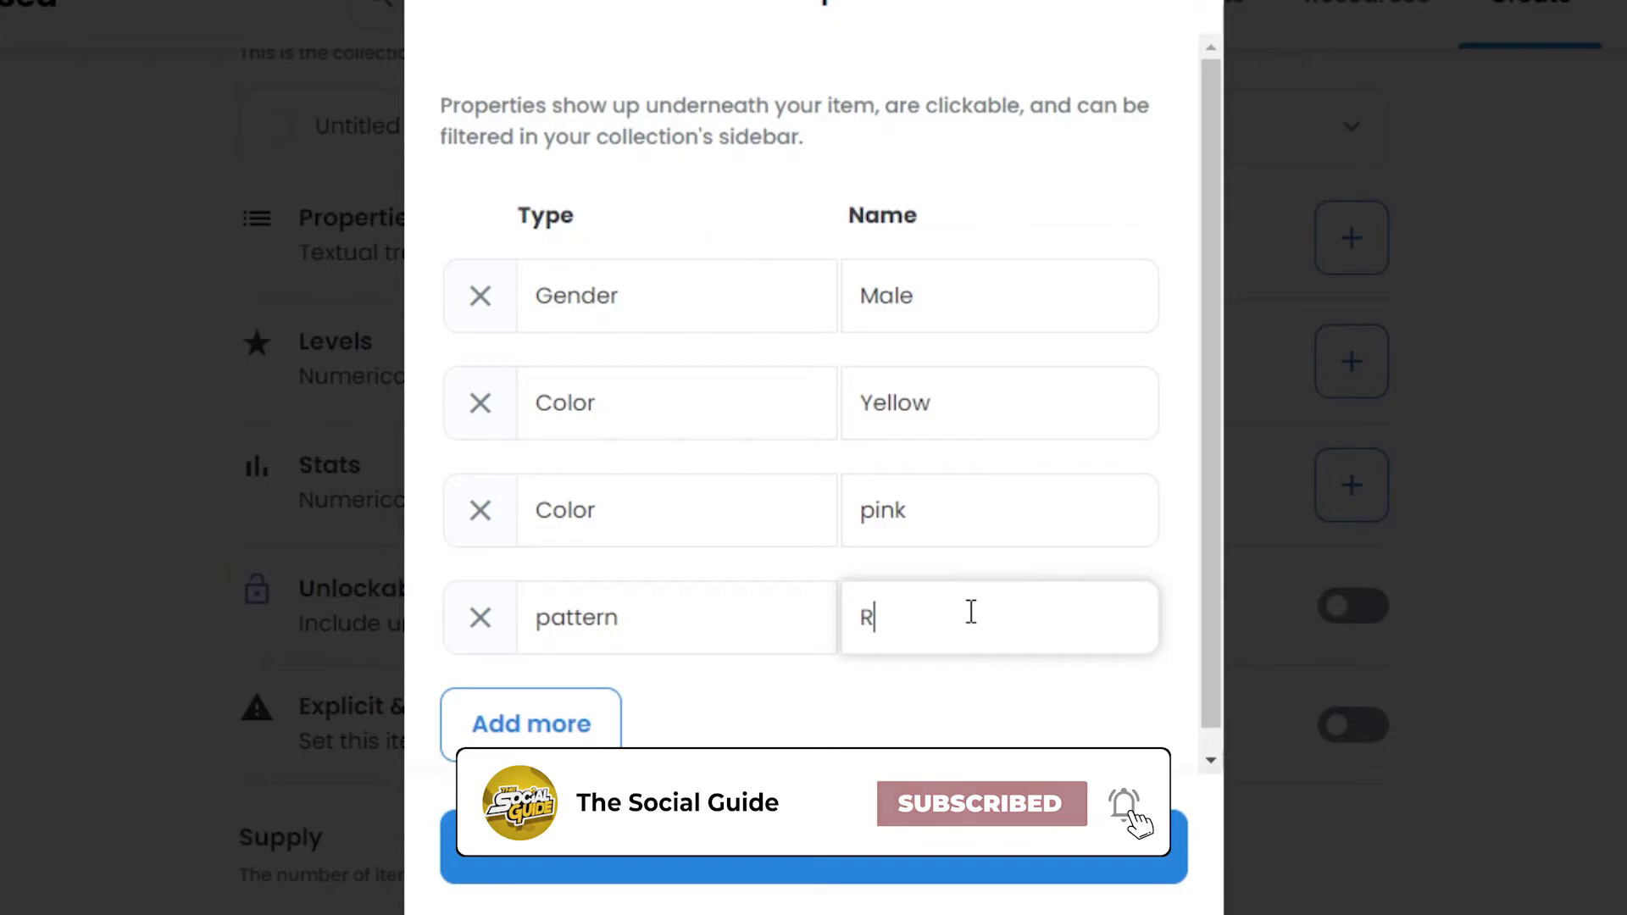
pyautogui.write('etro')
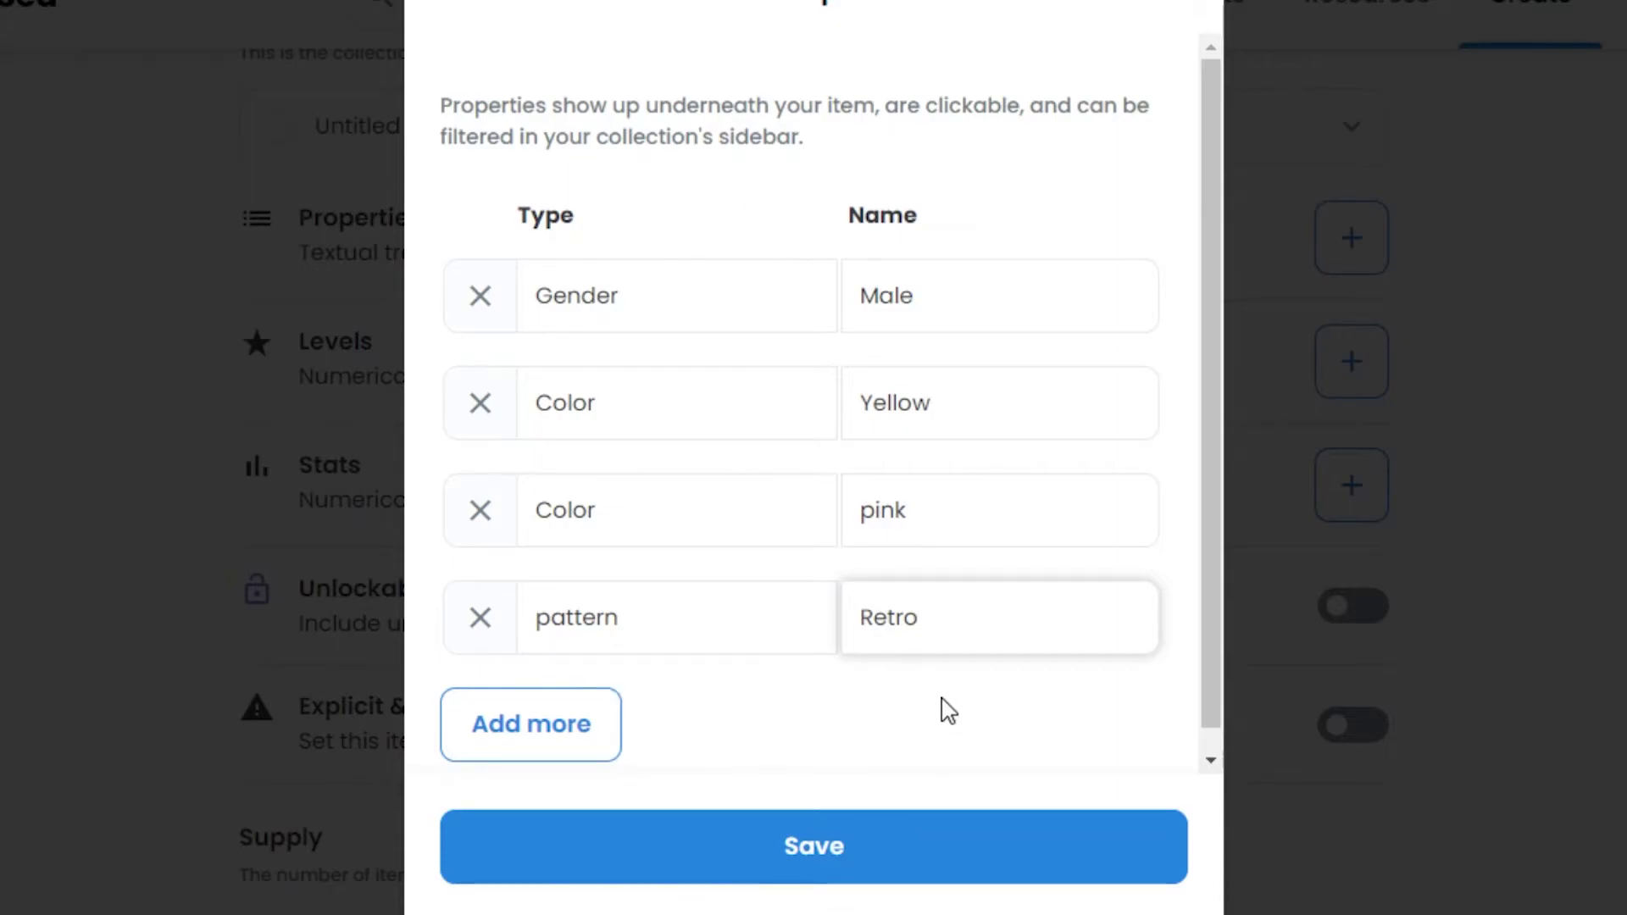
pyautogui.click(862, 854)
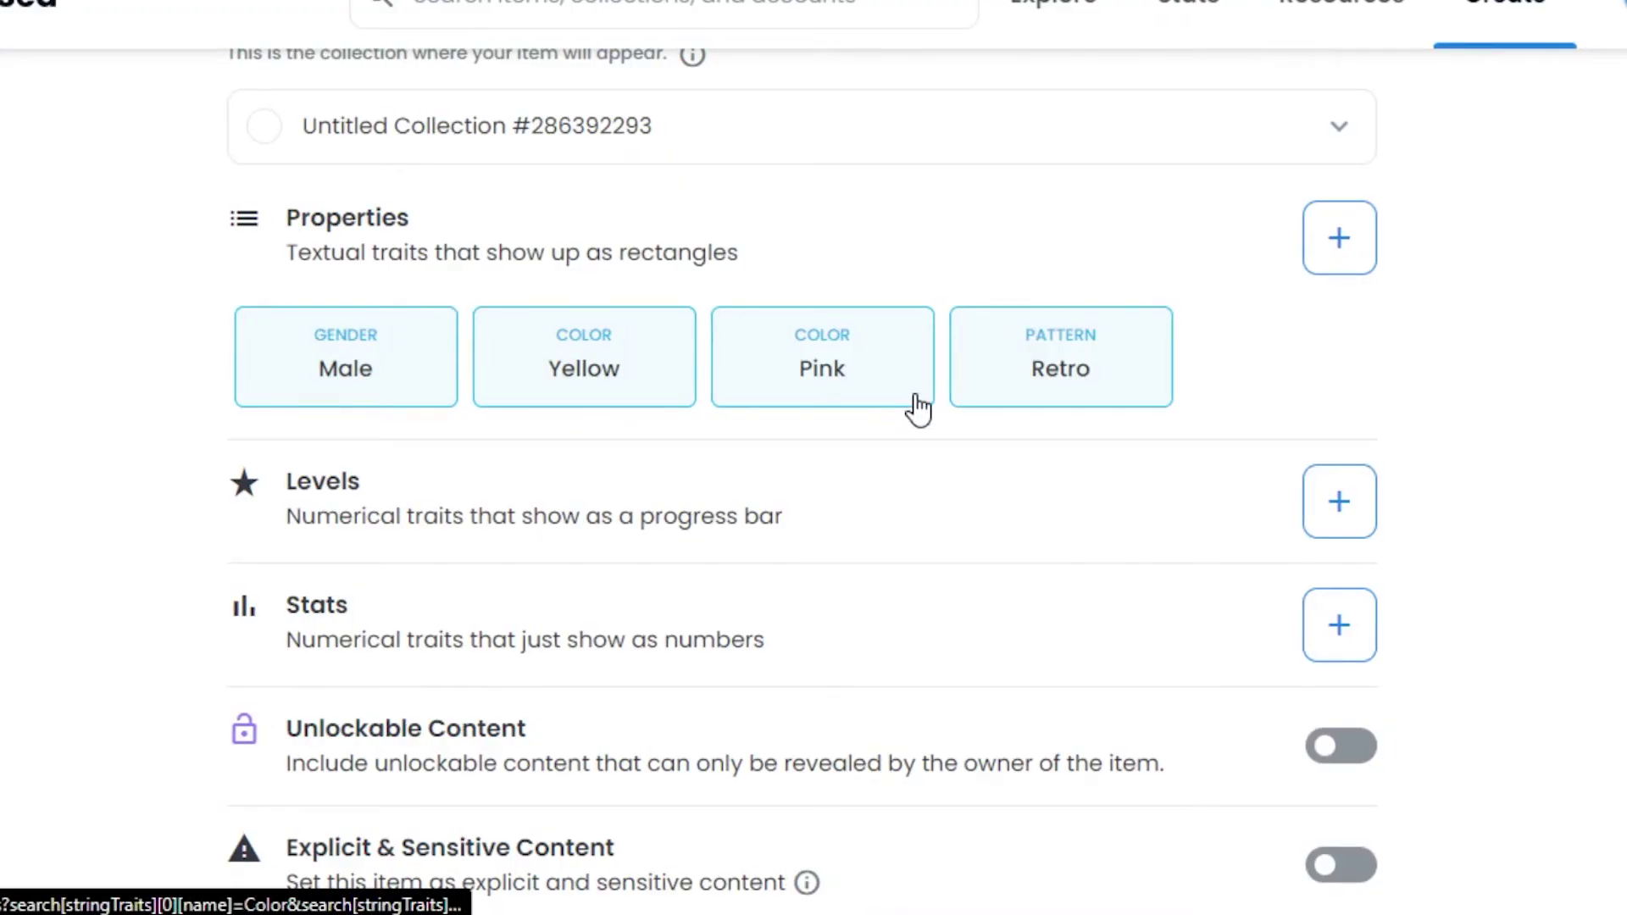
# Step: Open the Add Levels dialog from the Levels section
pyautogui.scroll(-2, 1454, 409)
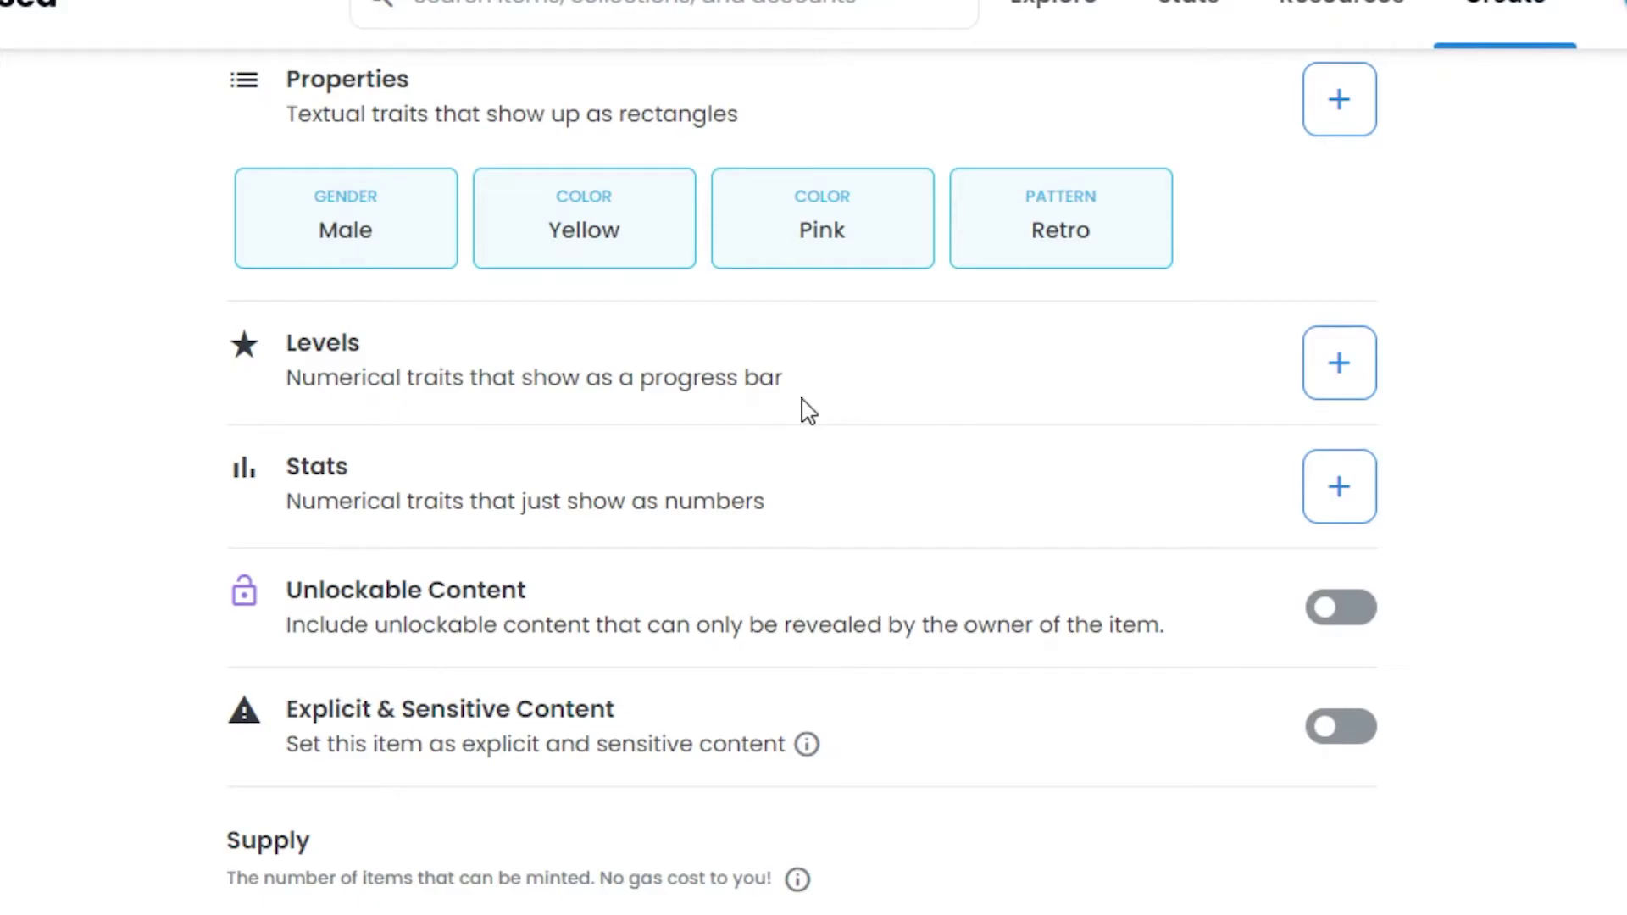
pyautogui.click(1364, 360)
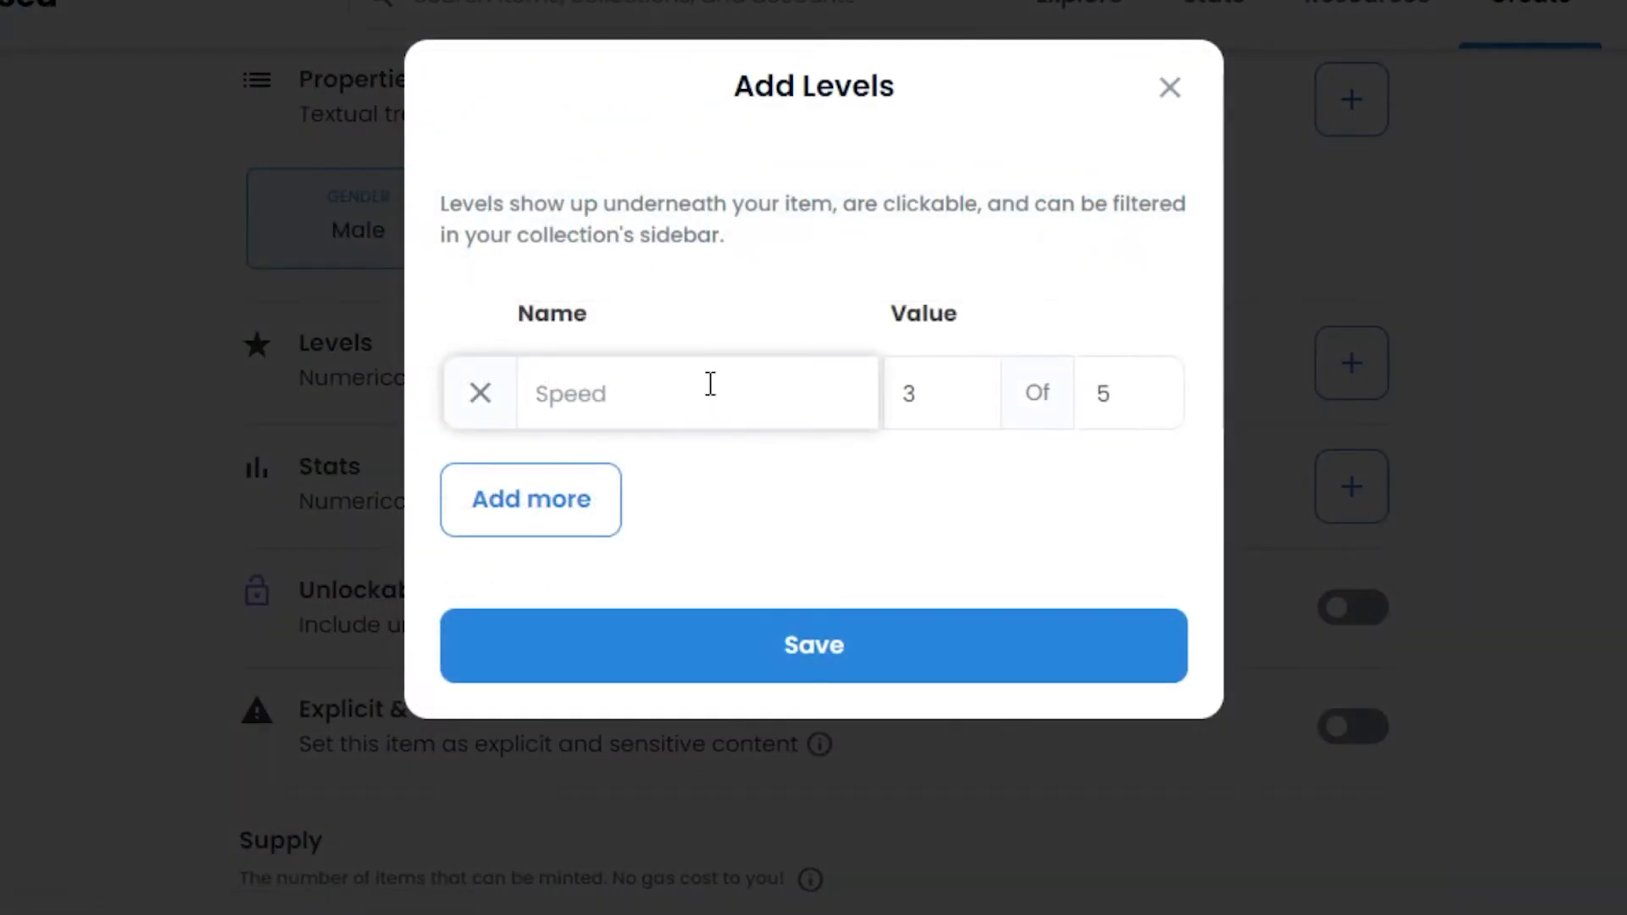
# Step: Save a Speed level of 4 out of 10, then open the Add Stats dialog
pyautogui.write('Speed')
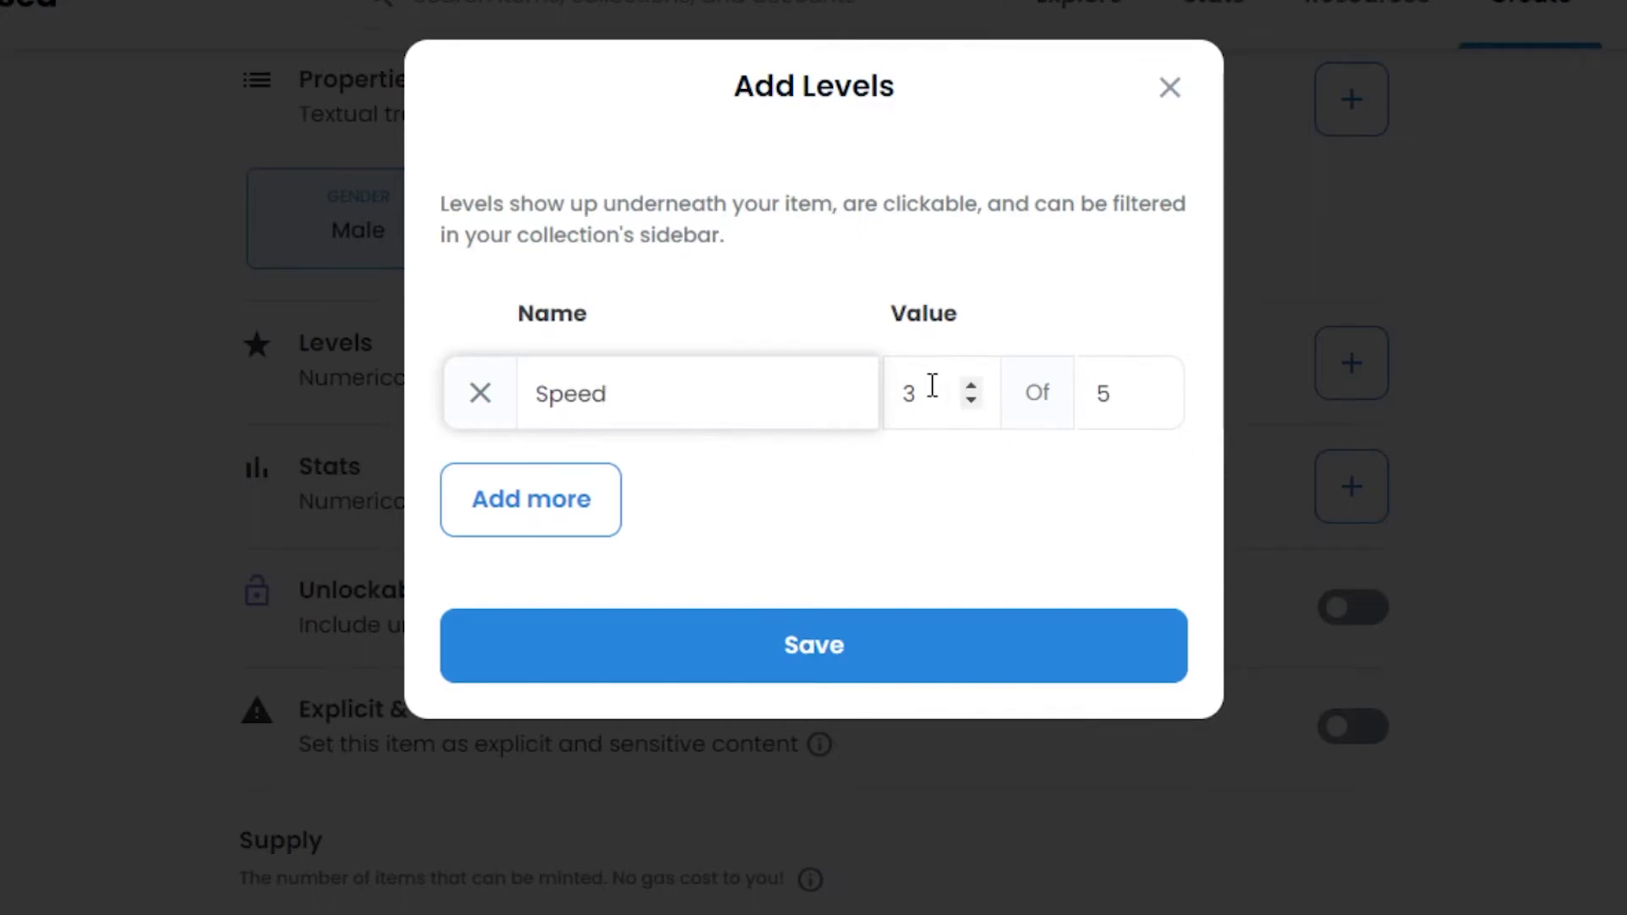
pyautogui.click(972, 396)
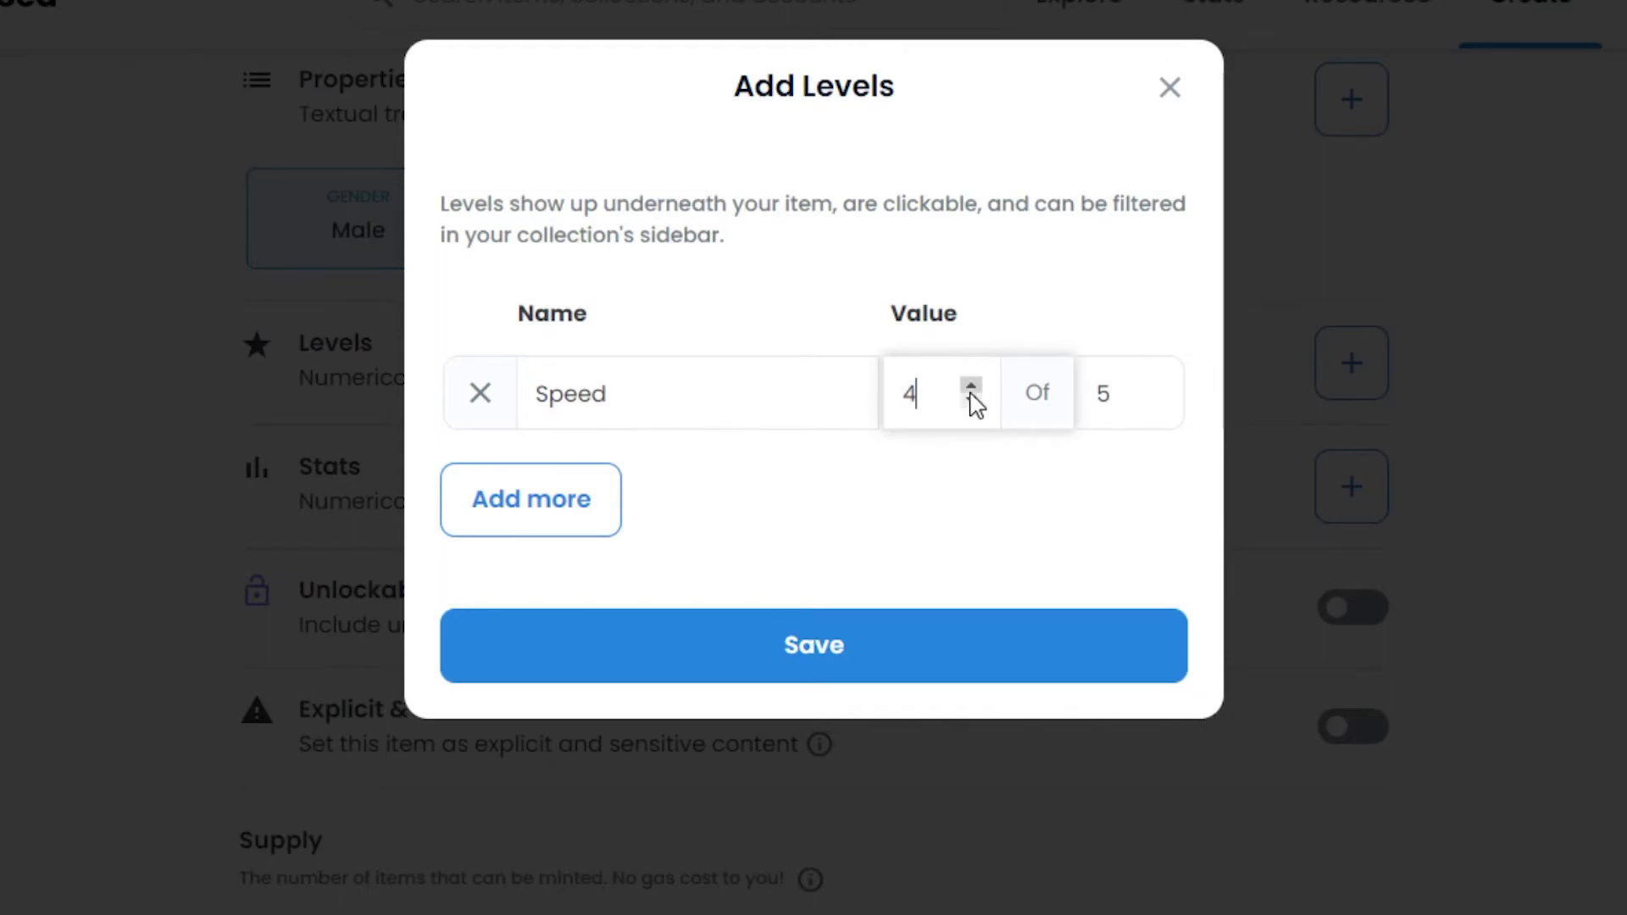
pyautogui.click(1154, 398)
pyautogui.click(1154, 398)
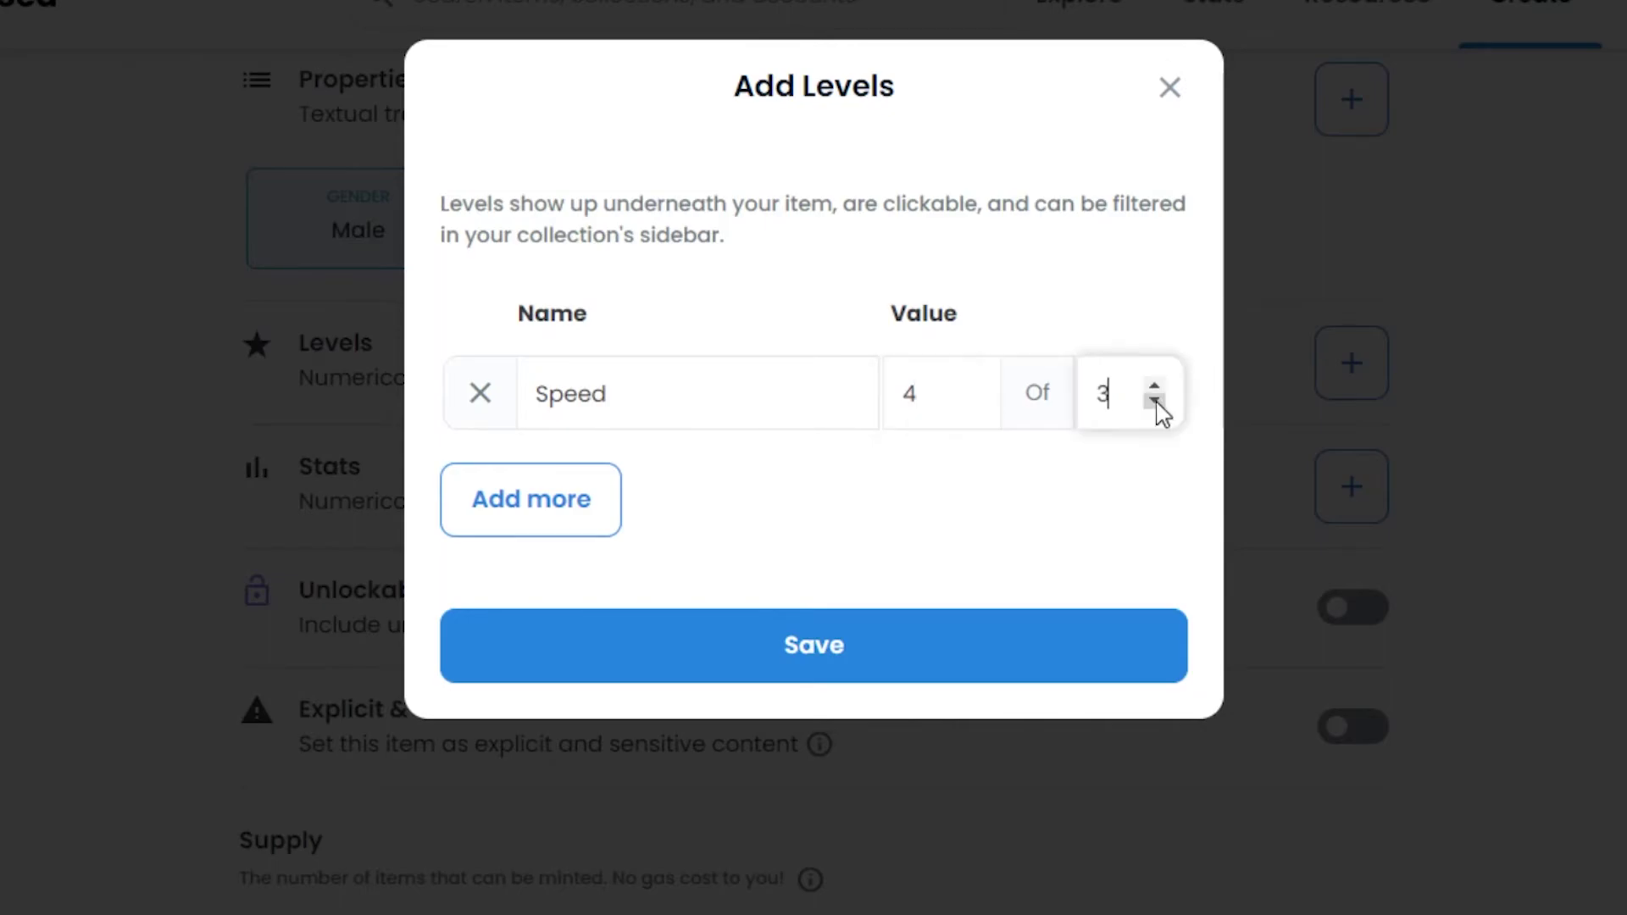
pyautogui.click(1154, 398)
pyautogui.click(1154, 398)
pyautogui.click(1154, 386)
pyautogui.click(1153, 386)
pyautogui.click(1154, 386)
pyautogui.click(1154, 387)
pyautogui.click(1154, 386)
pyautogui.click(856, 658)
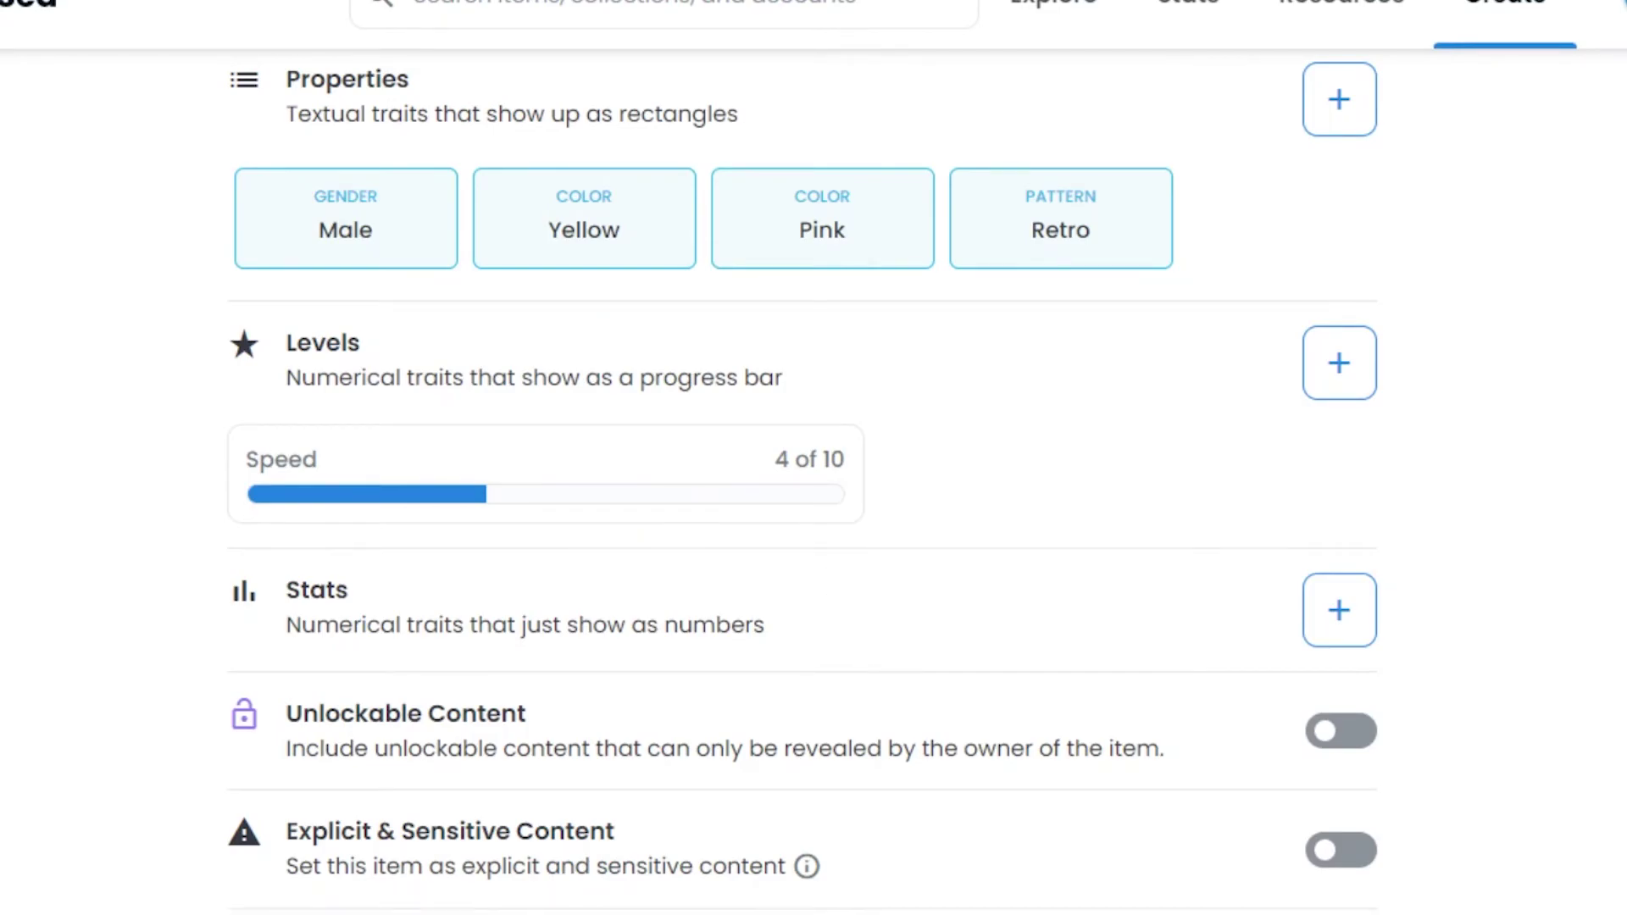
pyautogui.scroll(-3, 801, 475)
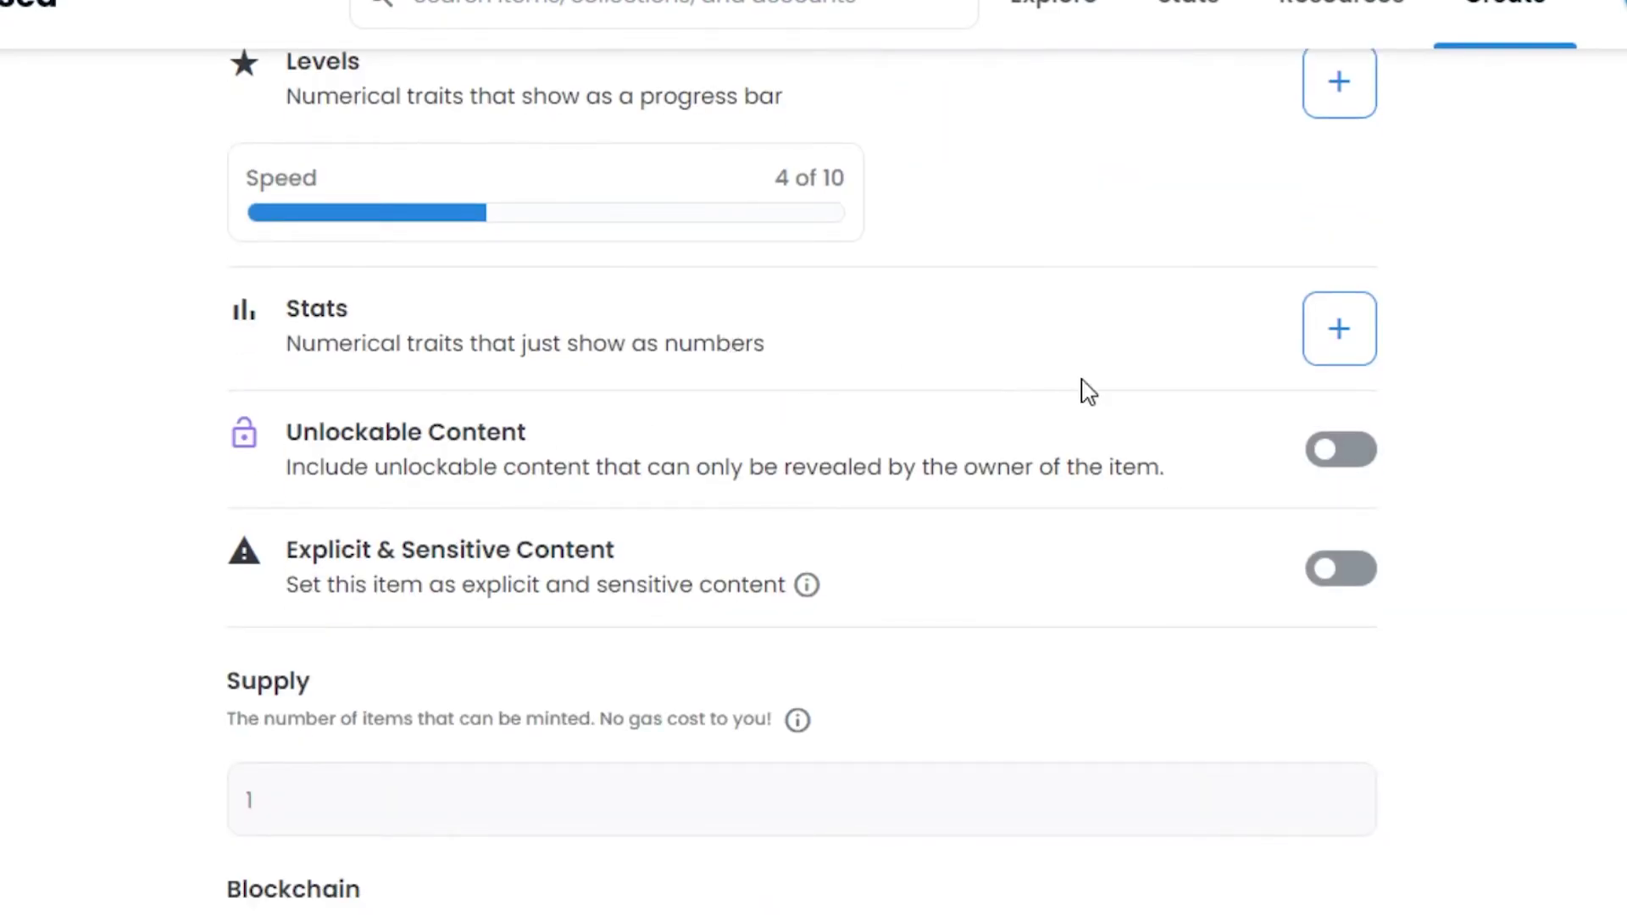
pyautogui.click(1329, 344)
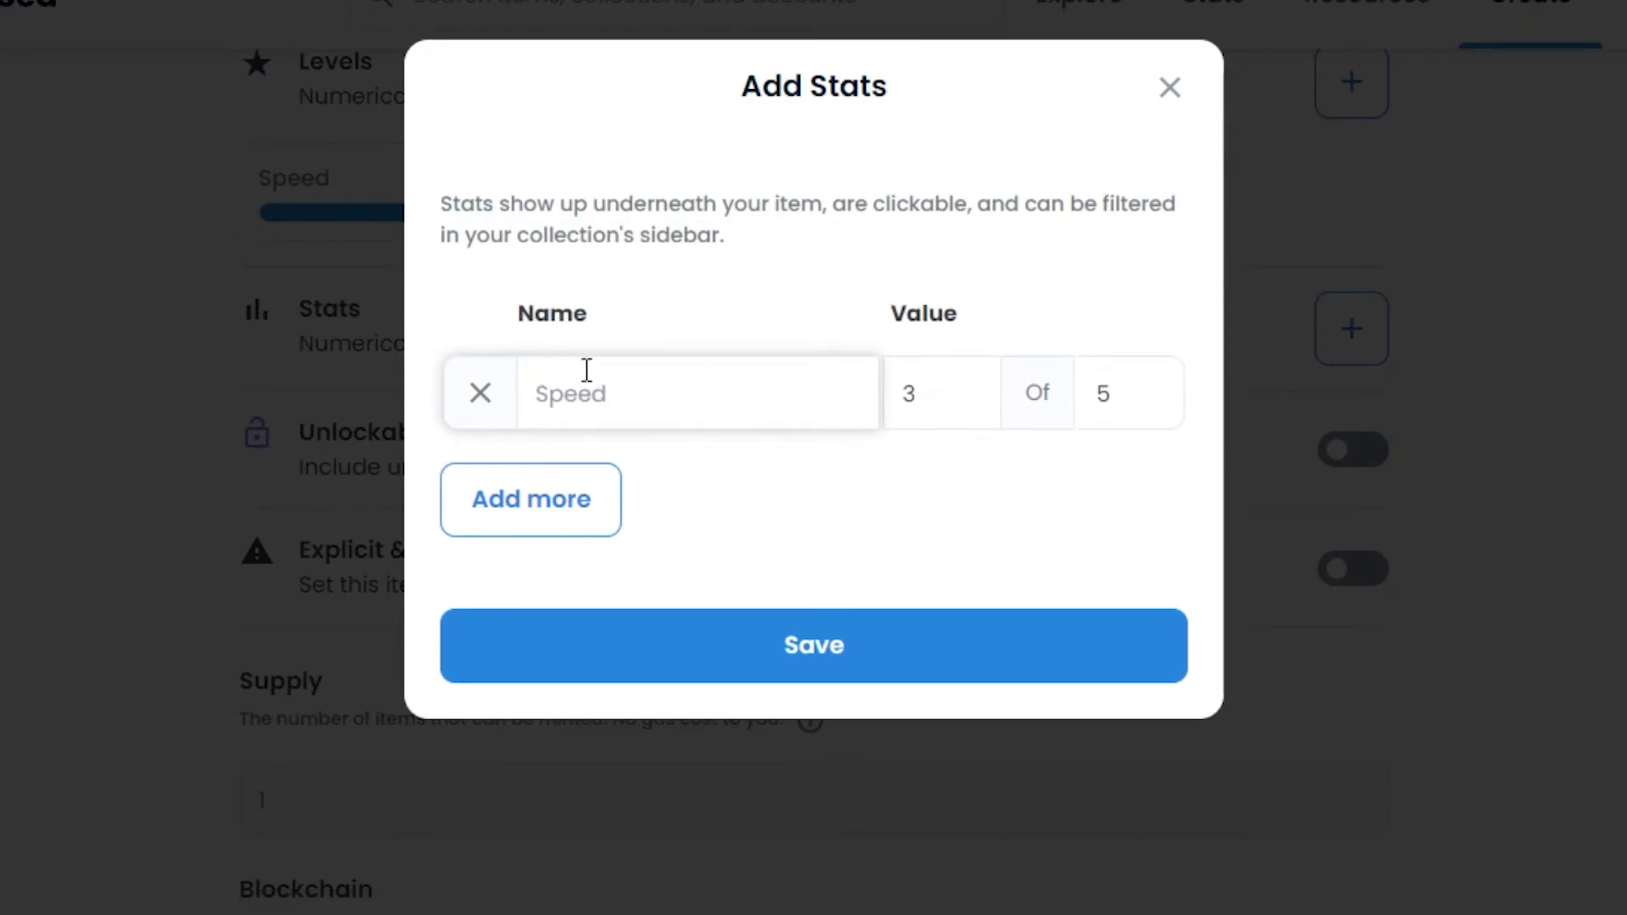
# Step: Add a Speed stat with value 2 of 4 and save it
pyautogui.write('Speed')
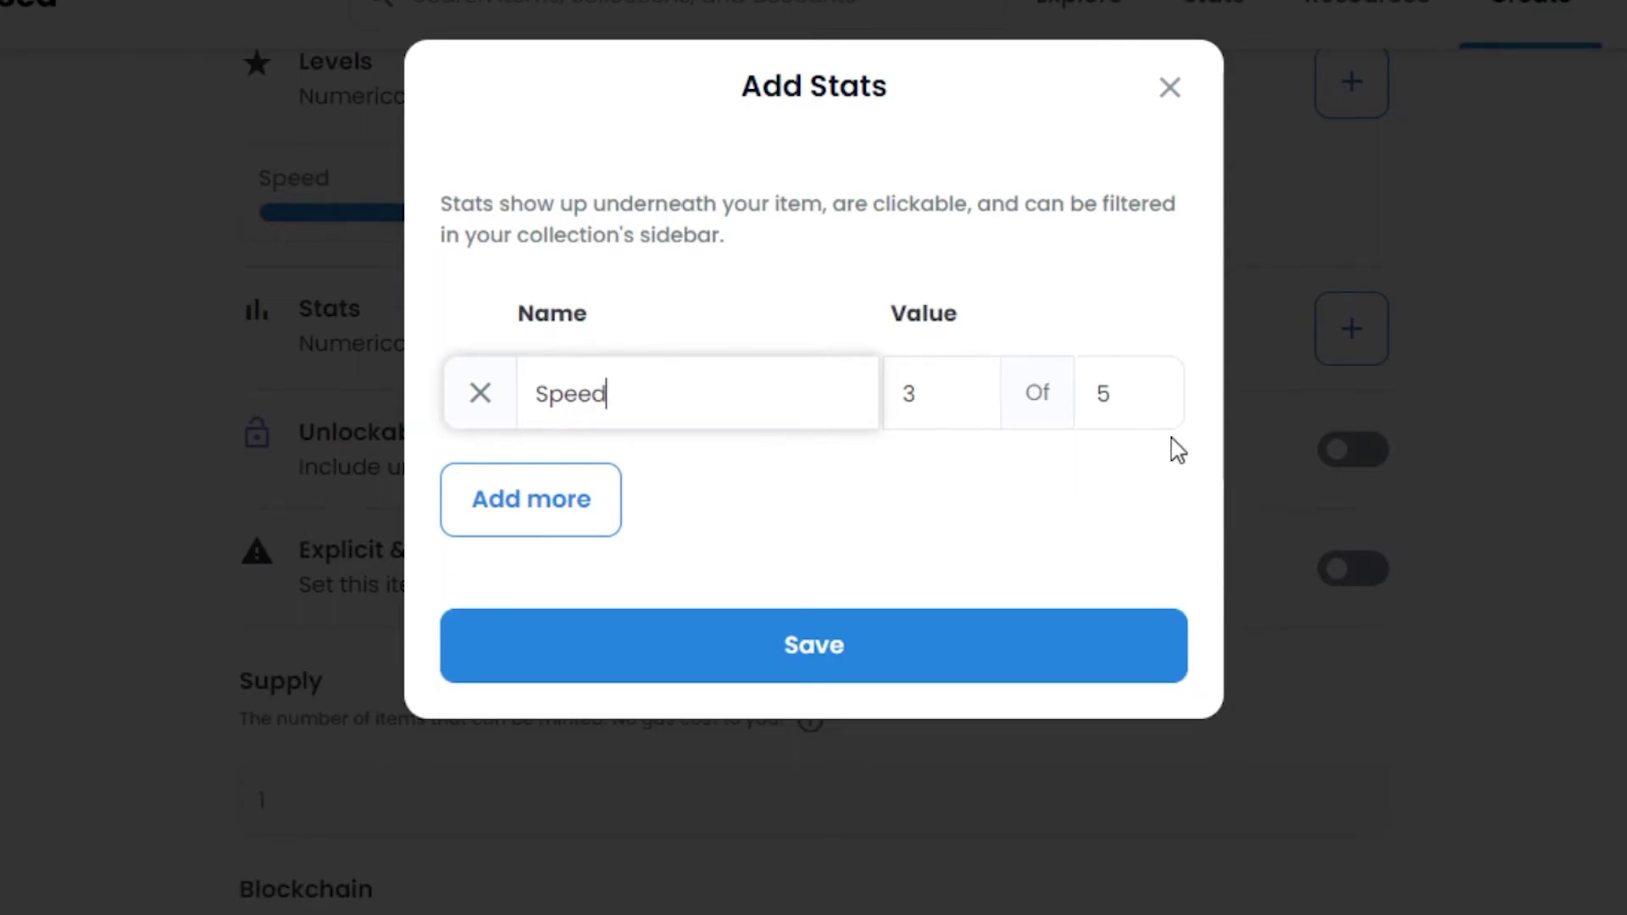
pyautogui.click(971, 387)
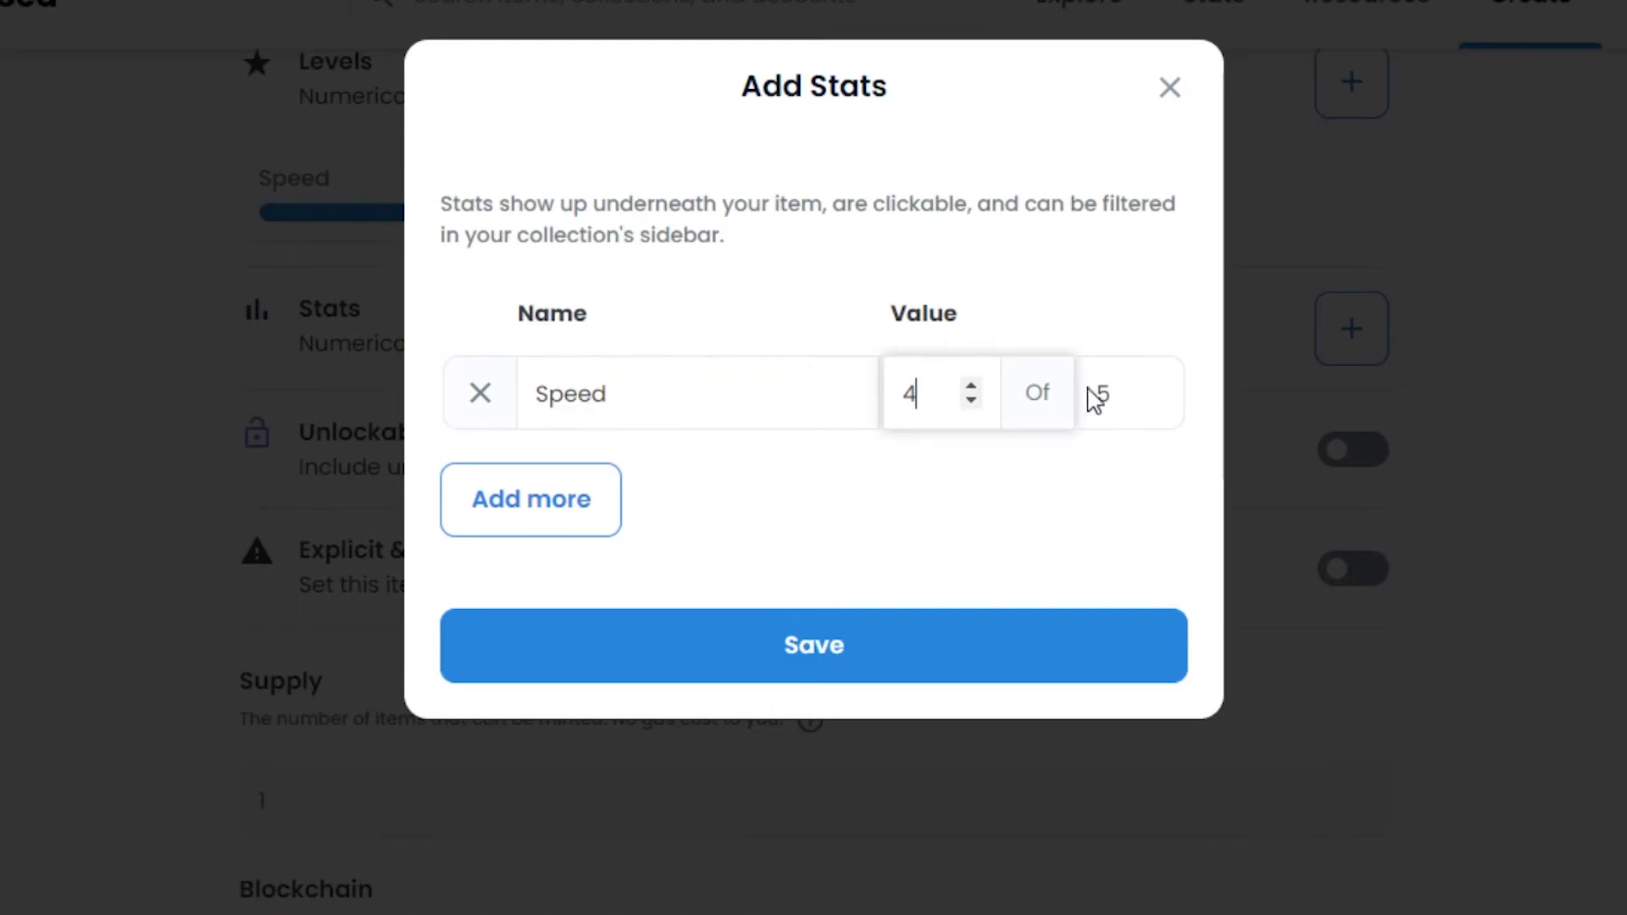
pyautogui.click(1156, 399)
pyautogui.click(964, 675)
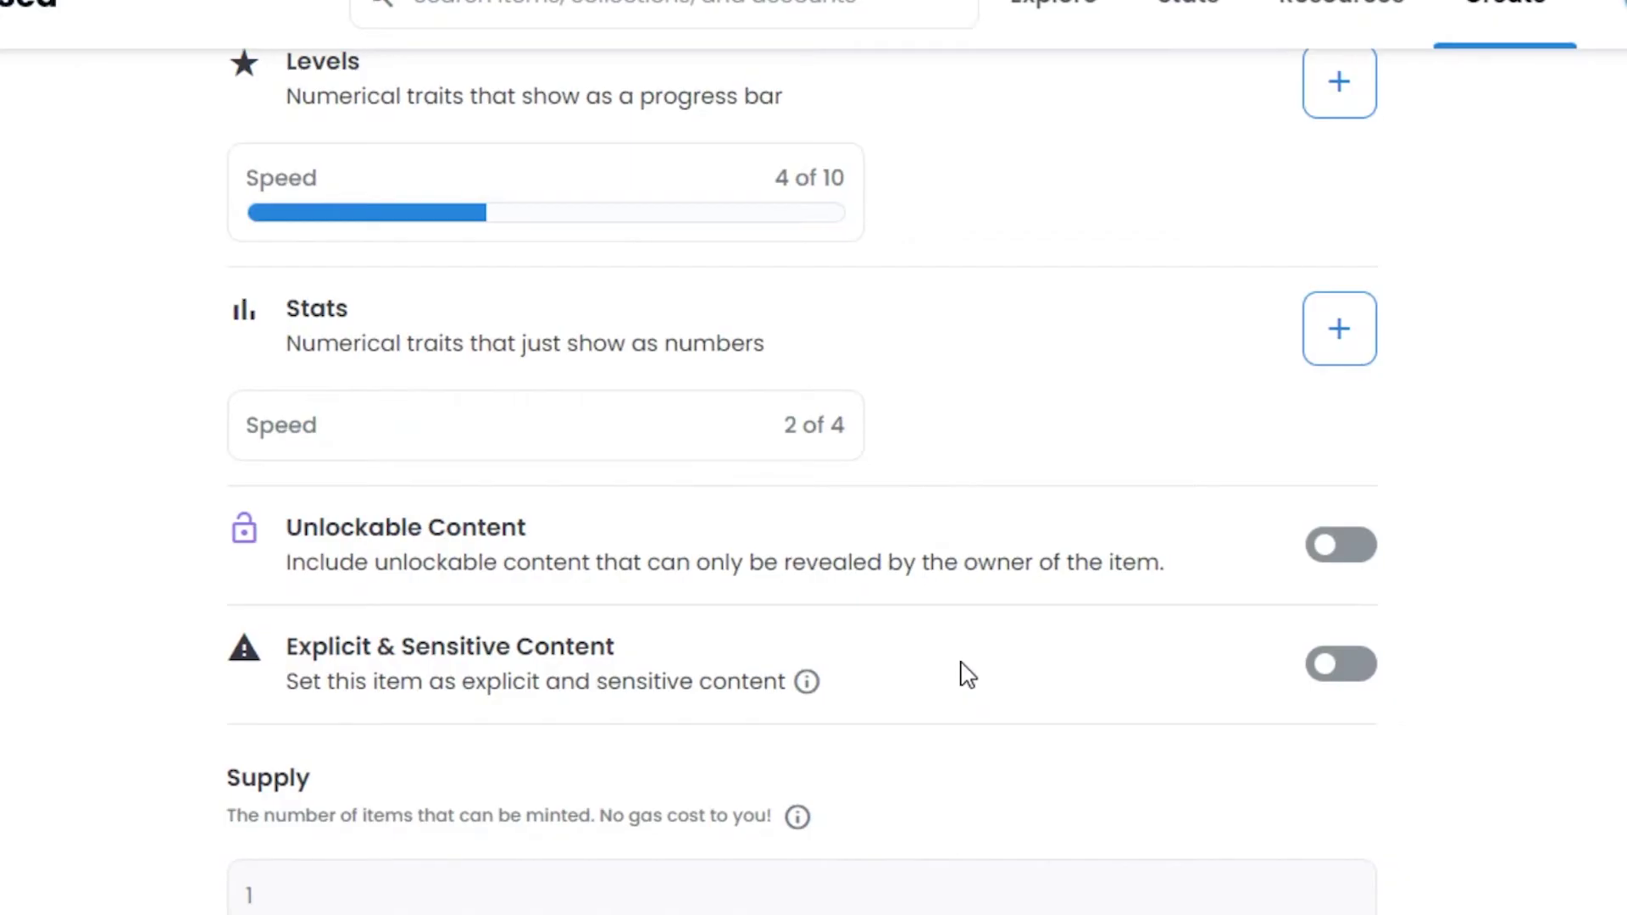
pyautogui.scroll(-2, 857, 323)
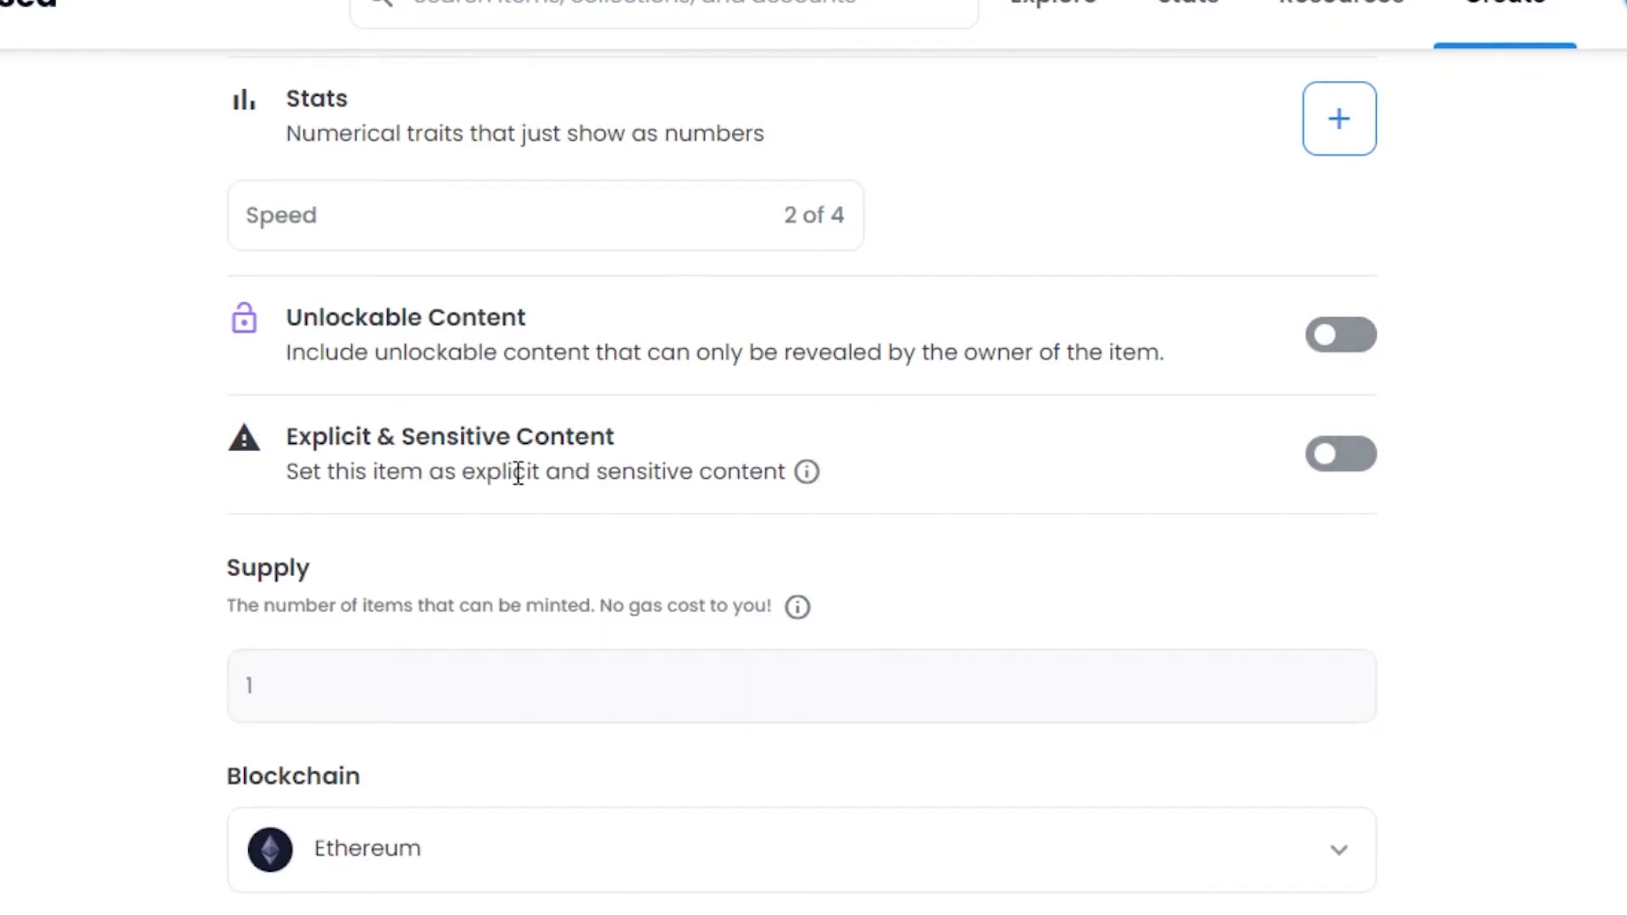
pyautogui.scroll(-4, 282, 347)
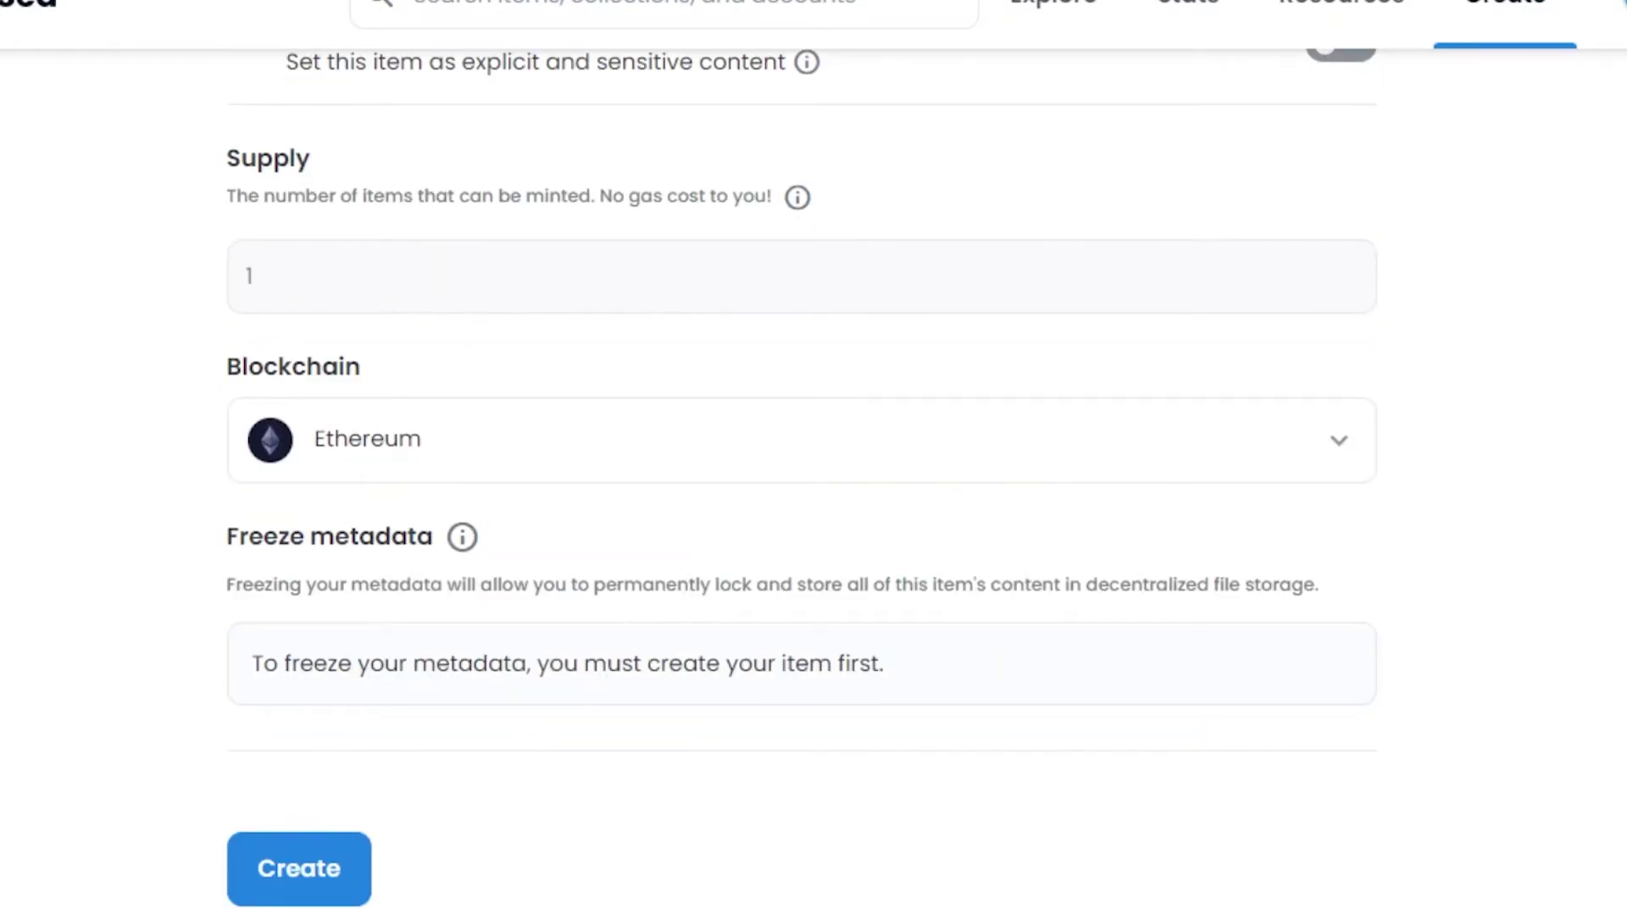
pyautogui.click(496, 447)
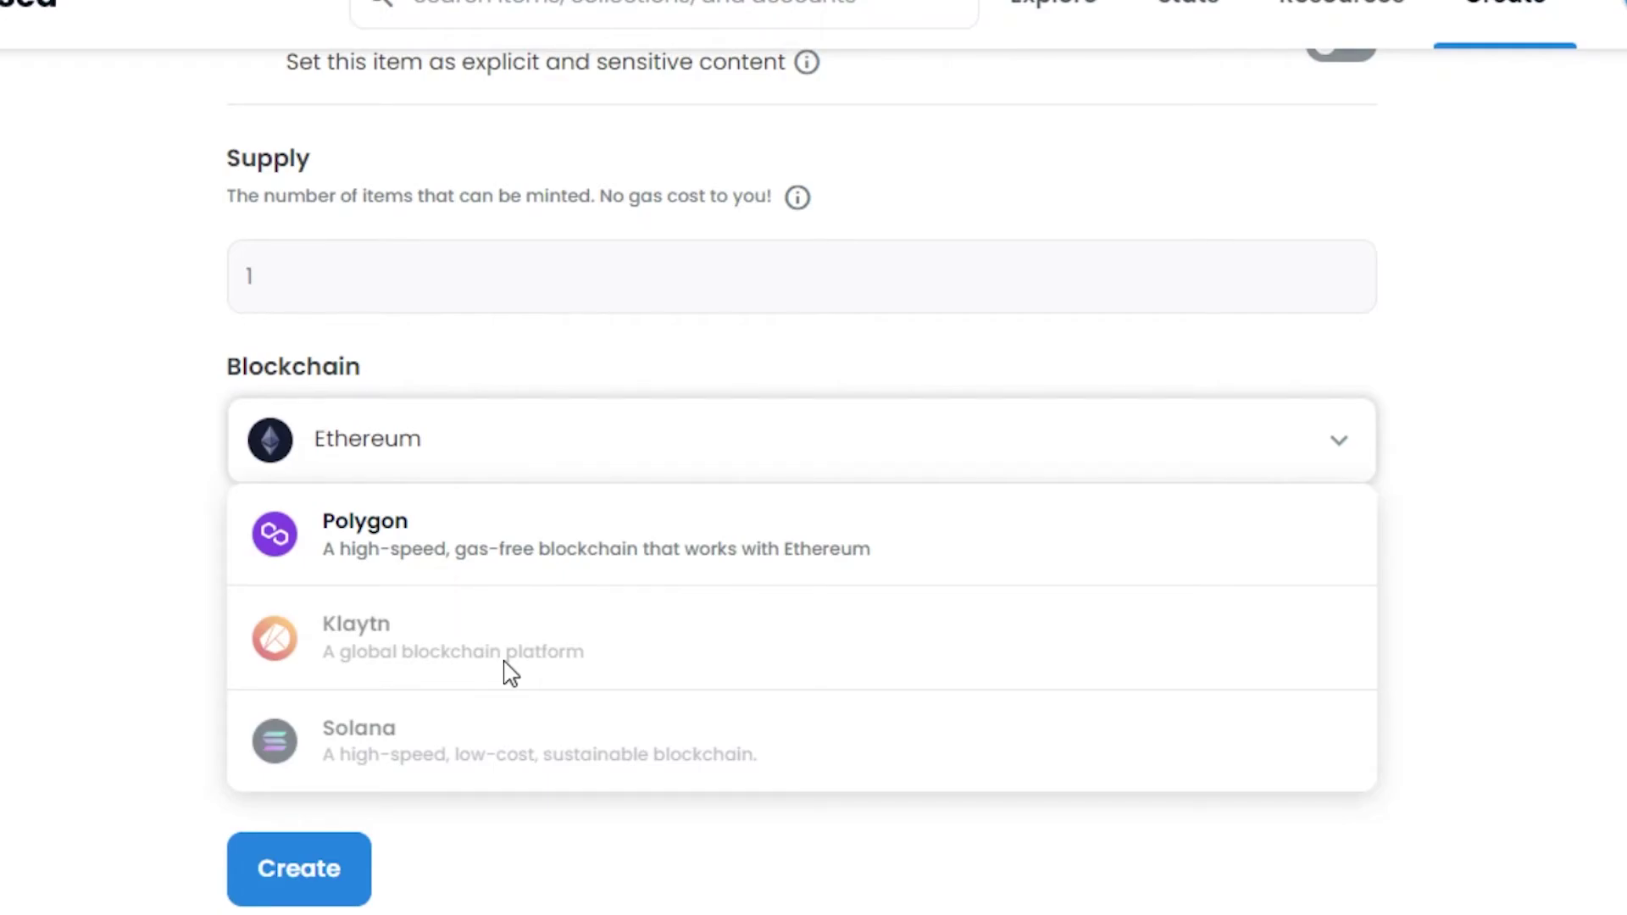
pyautogui.click(465, 461)
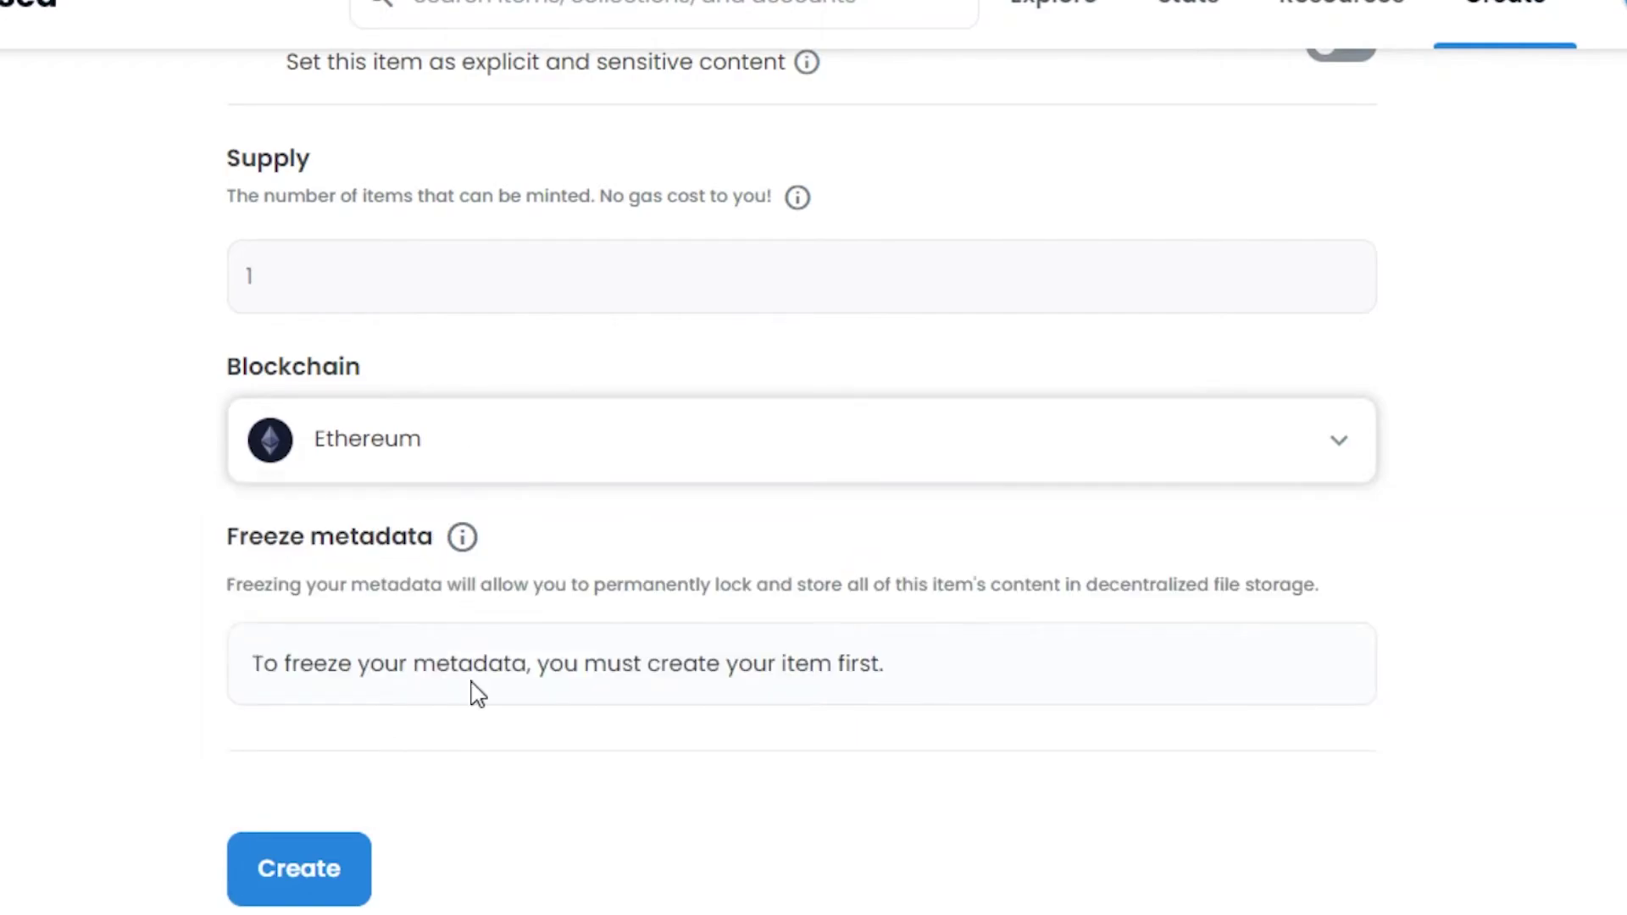
pyautogui.scroll(10, 777, 133)
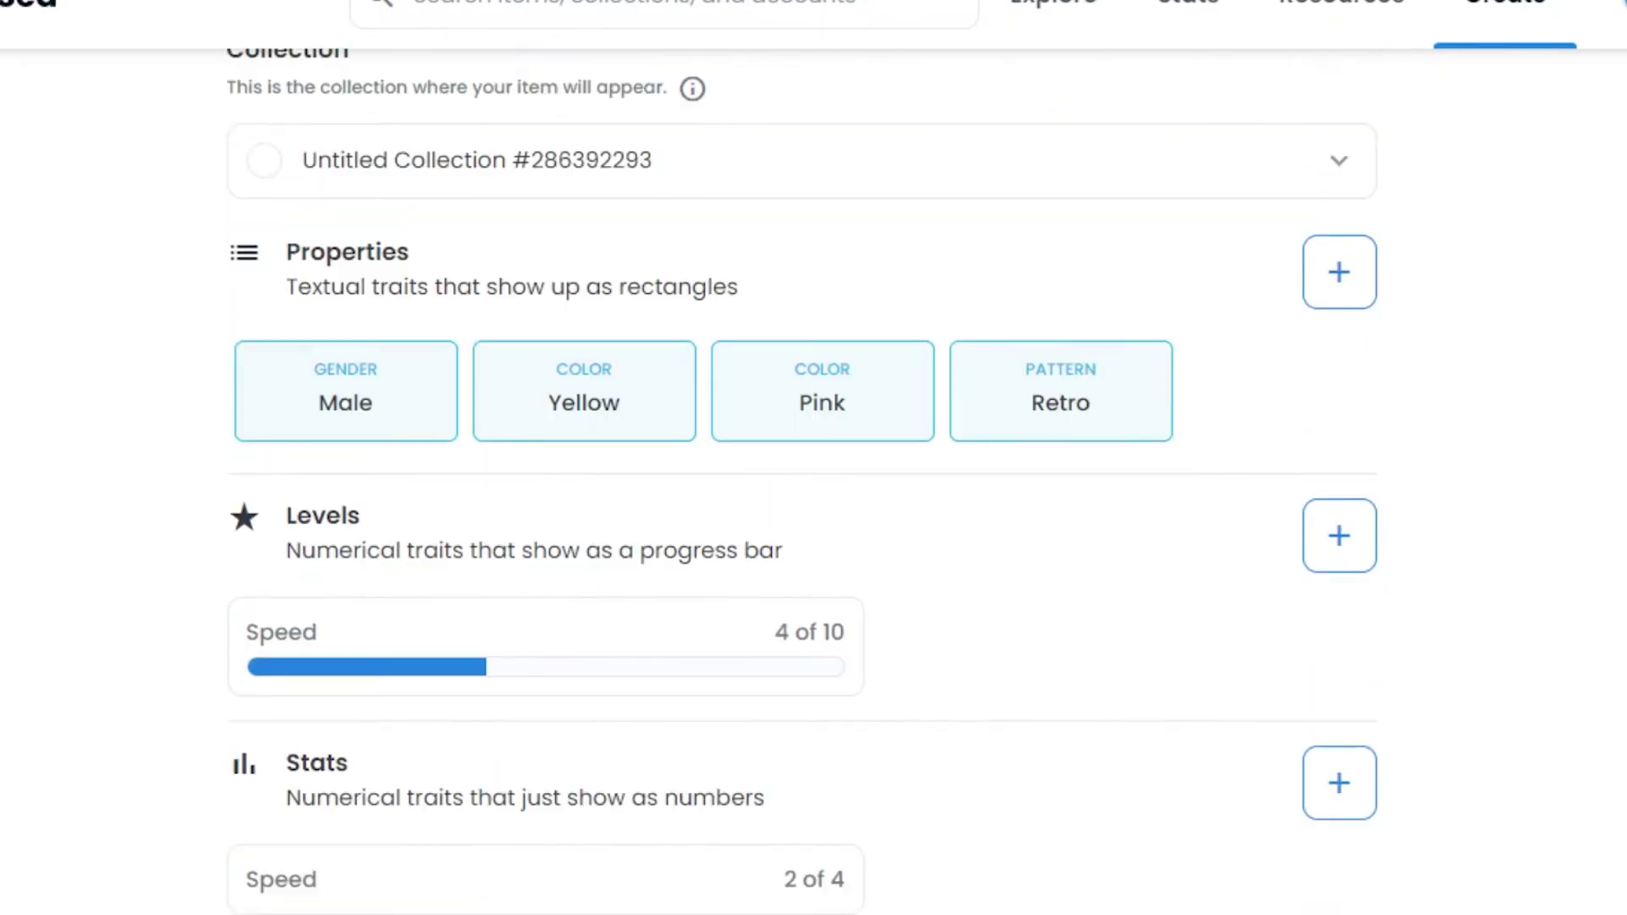
pyautogui.scroll(-5, 778, 133)
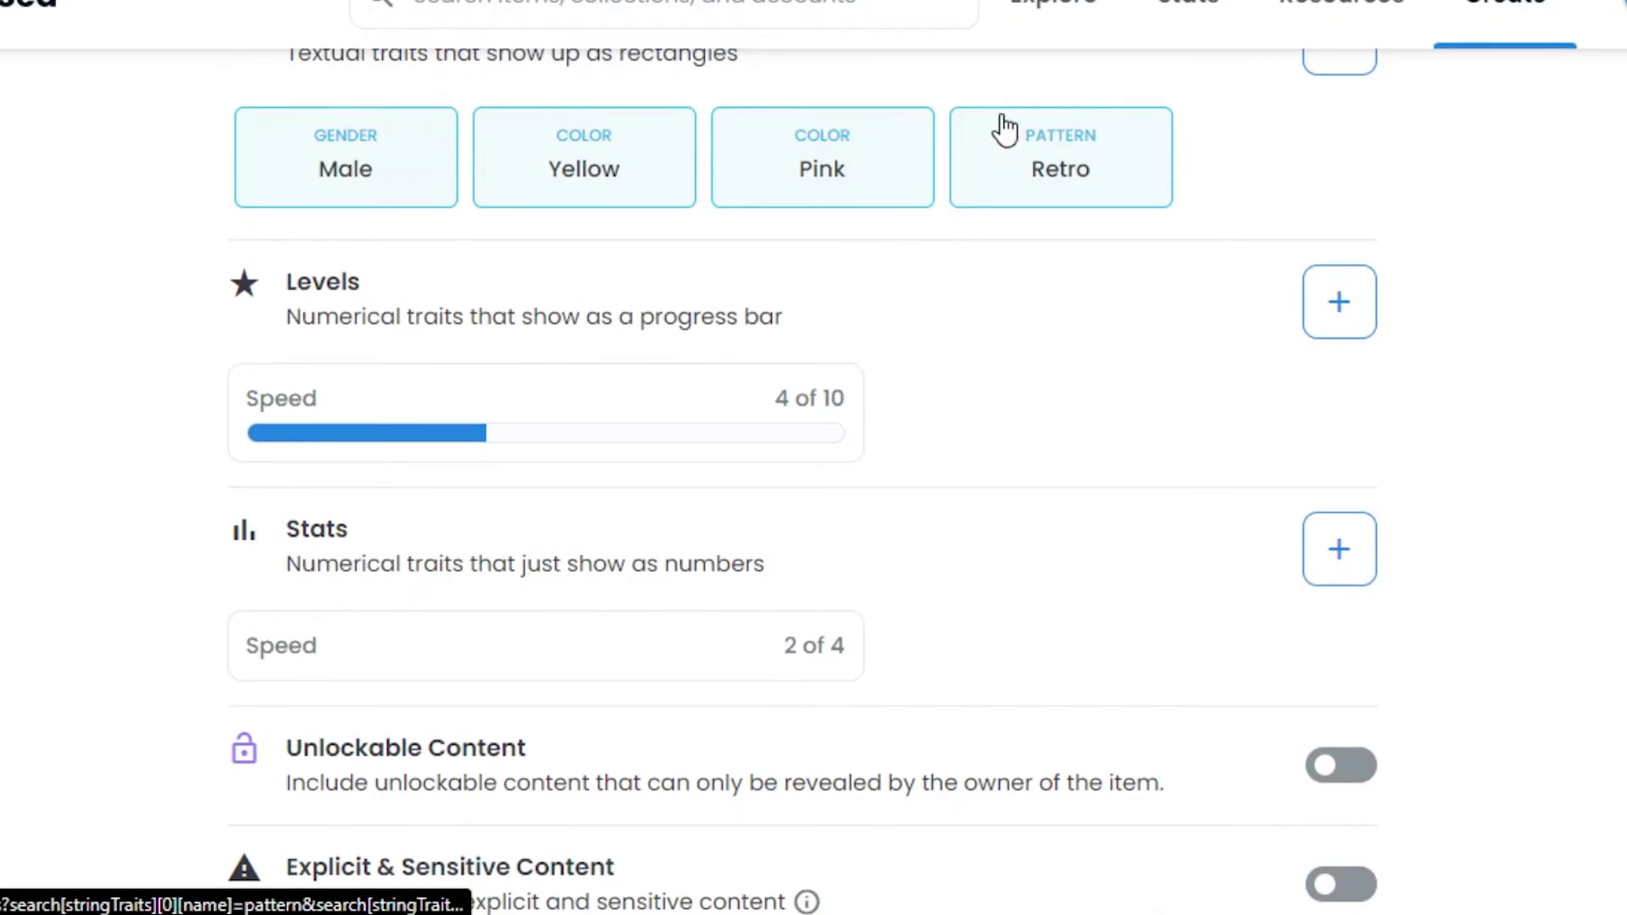
pyautogui.scroll(15, 802, 481)
pyautogui.scroll(-20, 1019, 641)
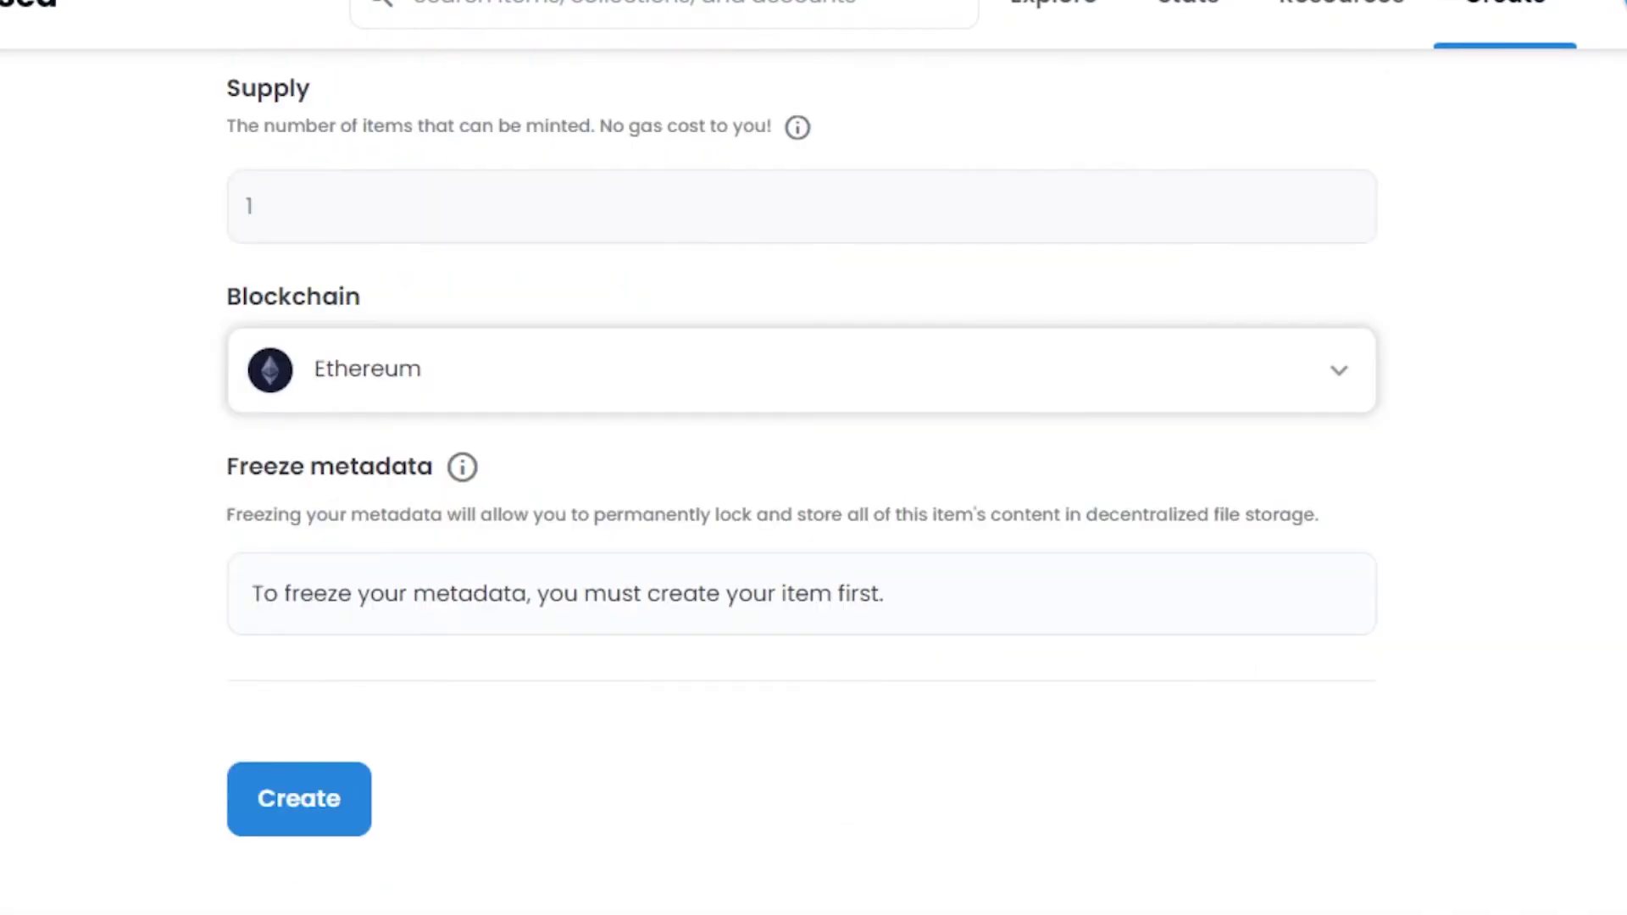